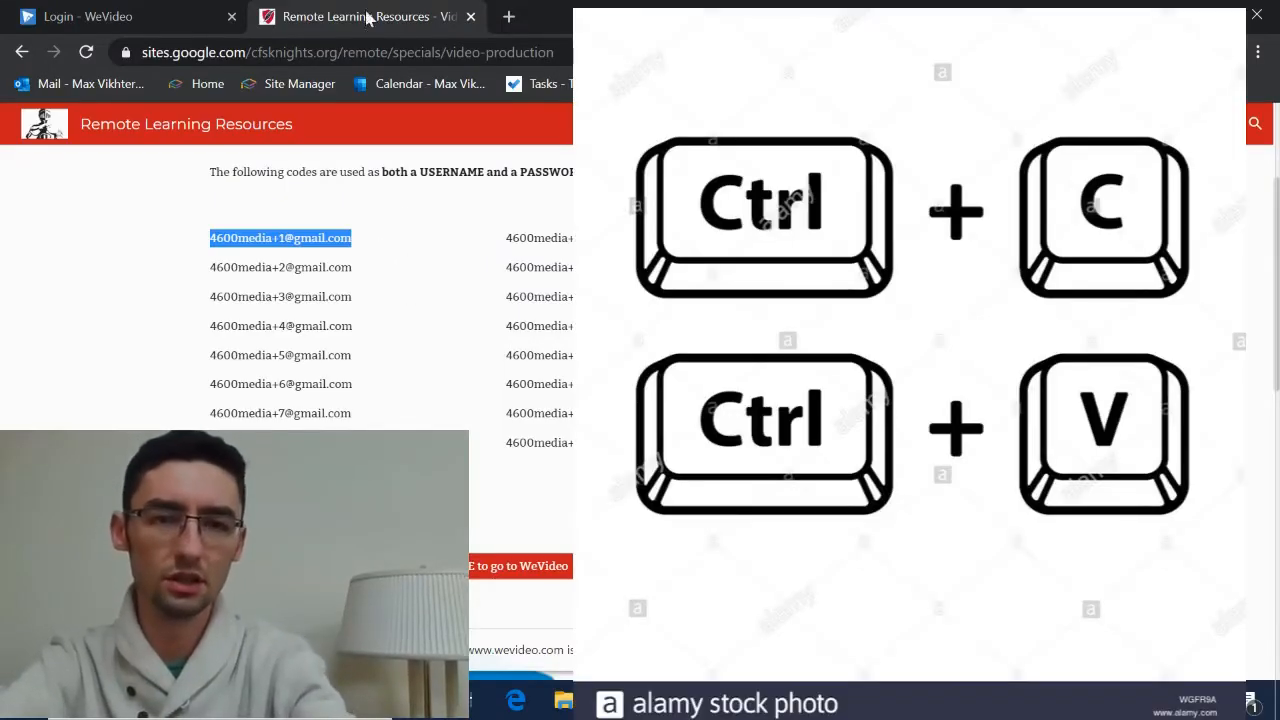
- Sign in to WeVideo by pasting the account e-mail and the account password into the sign-in fields and logging in
left_click(160, 8)
key("ctrl+v")
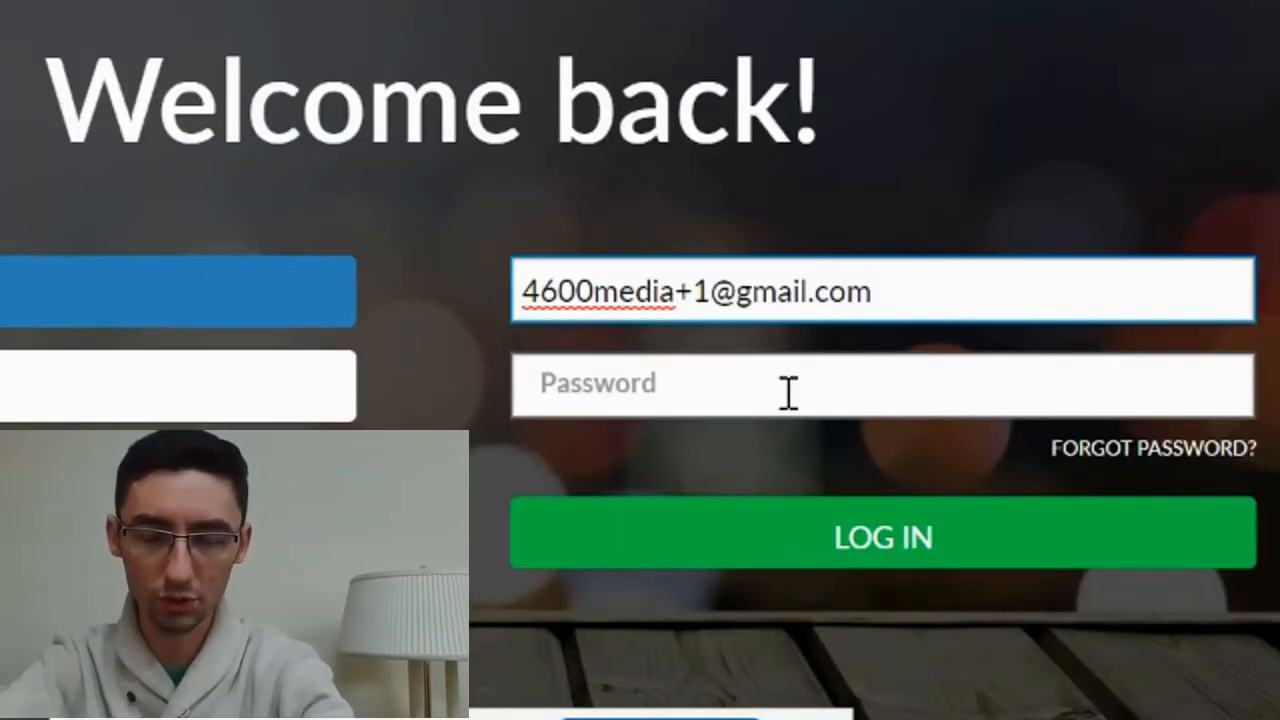
left_click(788, 392)
key("ctrl+v")
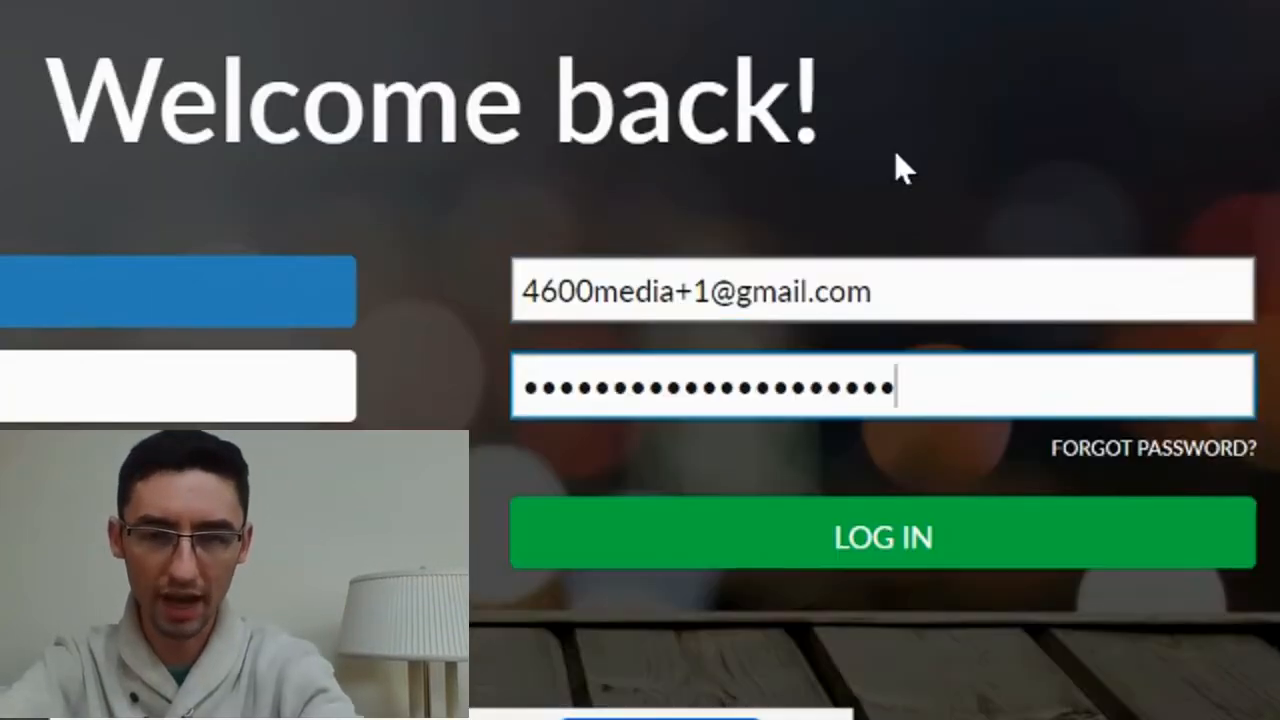
left_click(994, 287)
left_click(1068, 385)
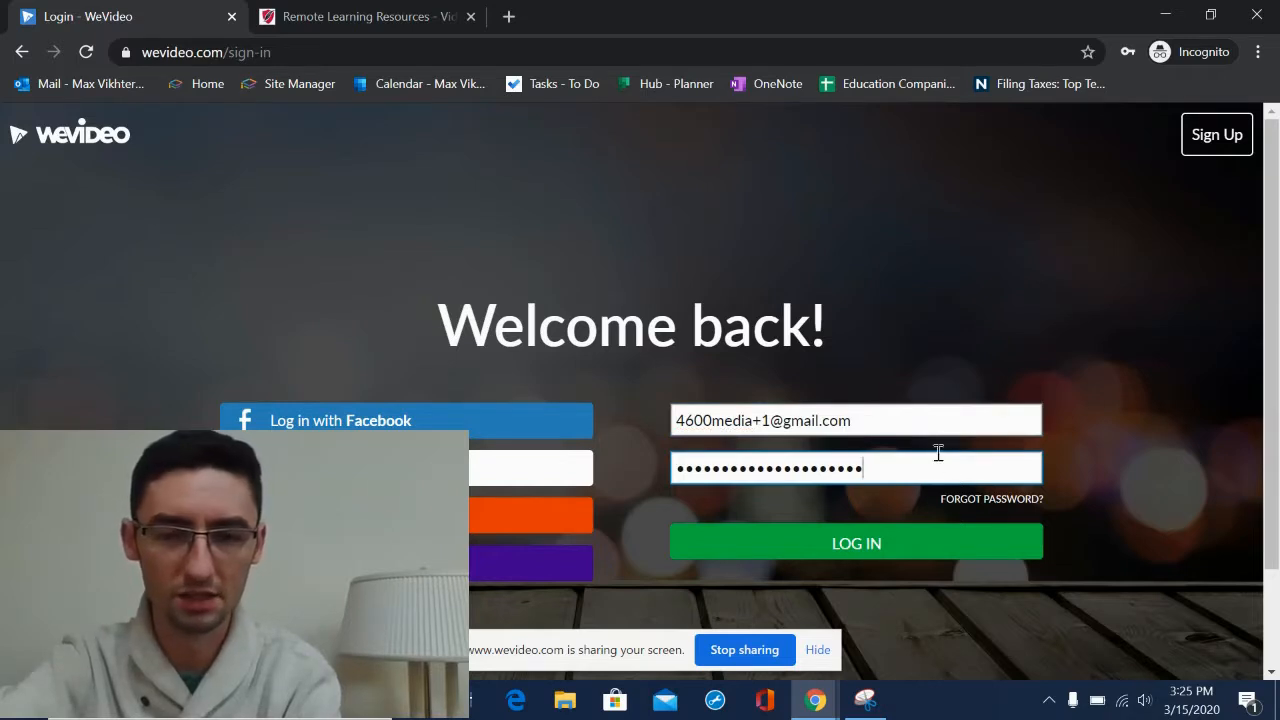
left_click(868, 543)
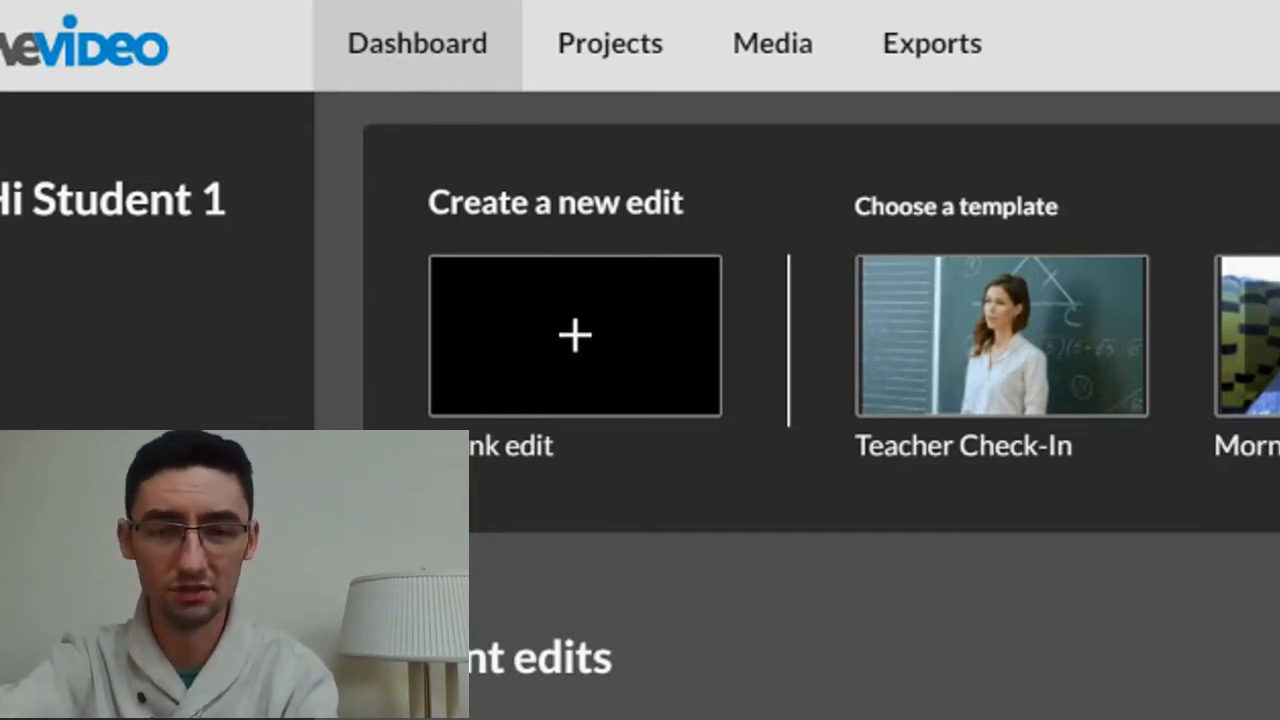
- Browse the Dashboard, Projects, Media and Exports sections of the account
scroll(821, 389, "down", 1)
scroll(821, 389, "up", 1)
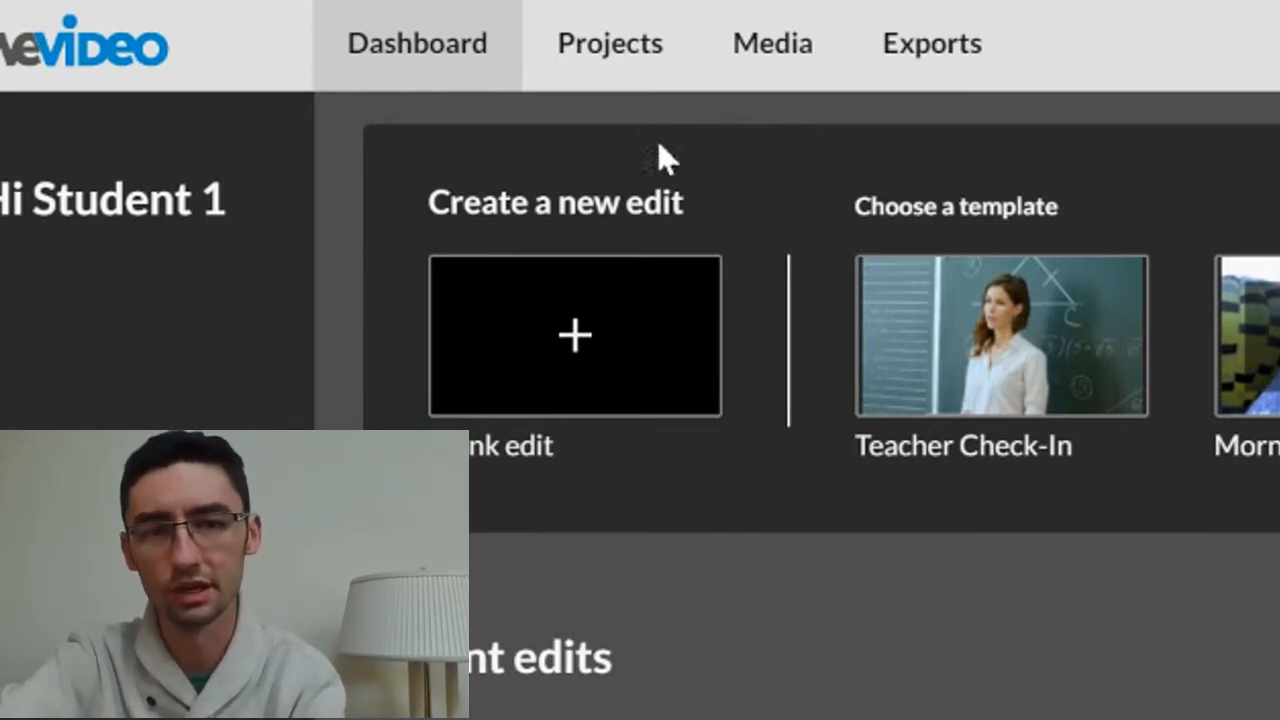
left_click(609, 60)
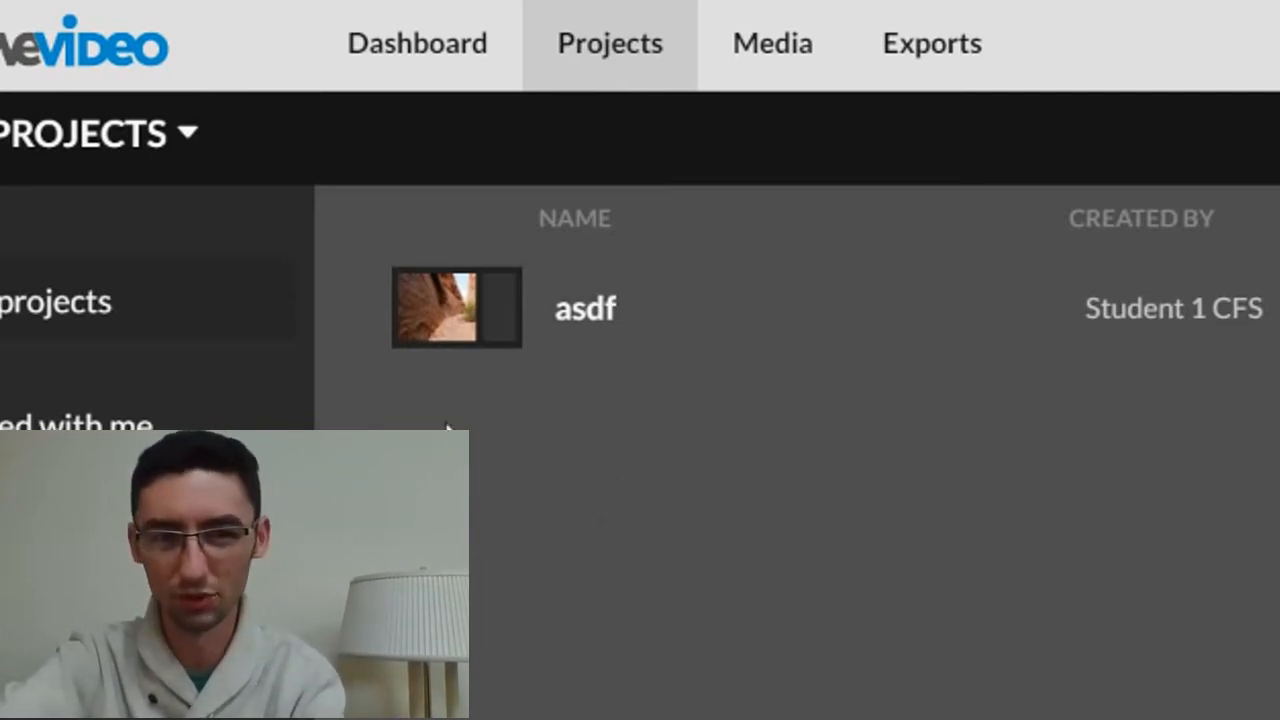
left_click(785, 50)
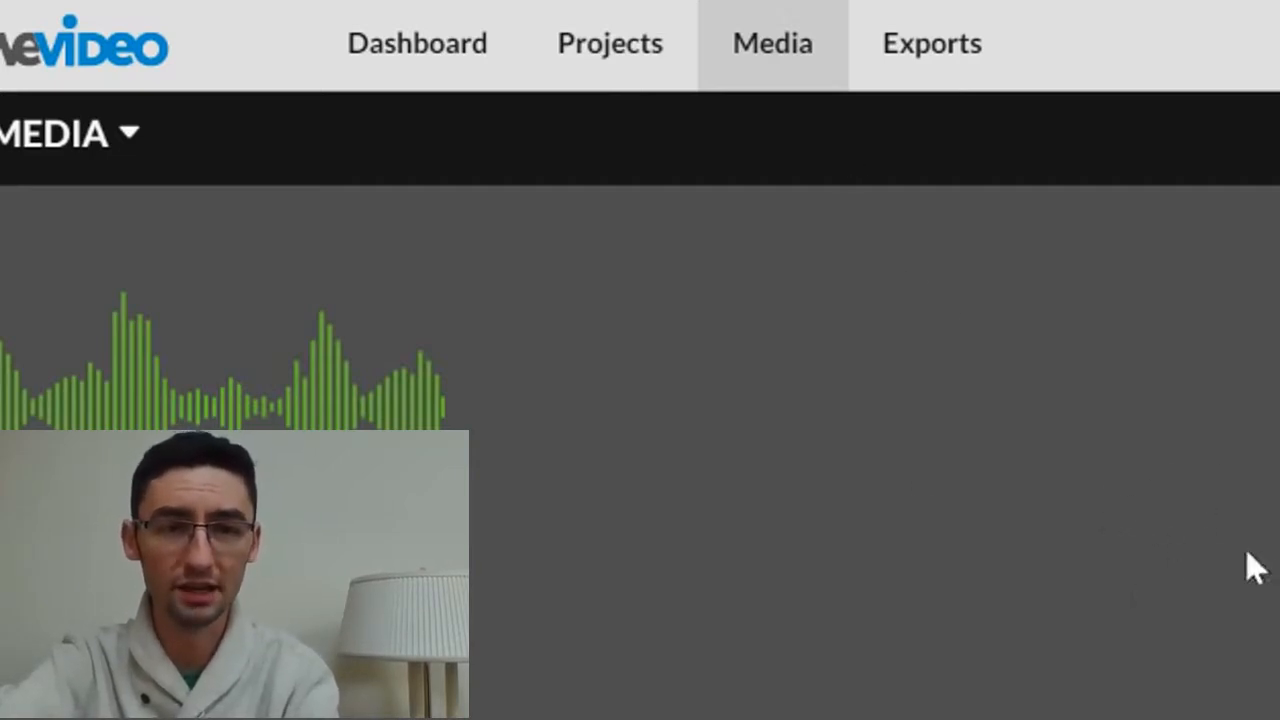
left_click(936, 74)
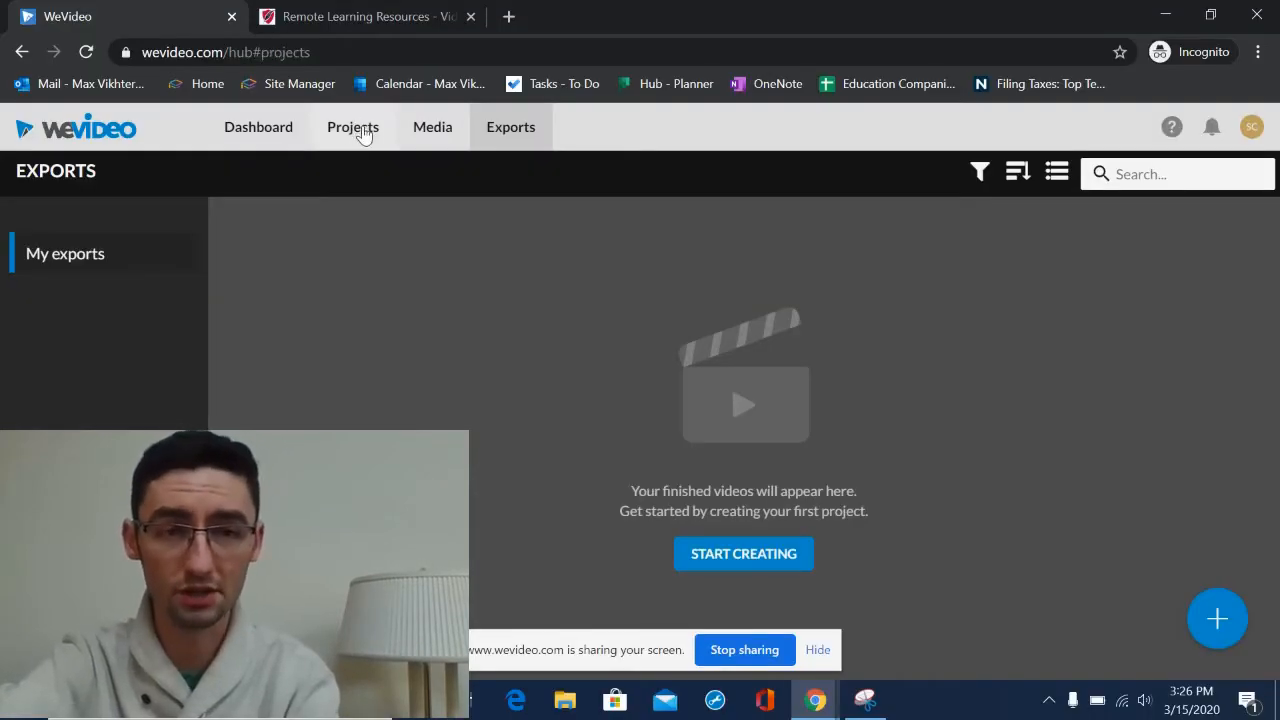
left_click(360, 130)
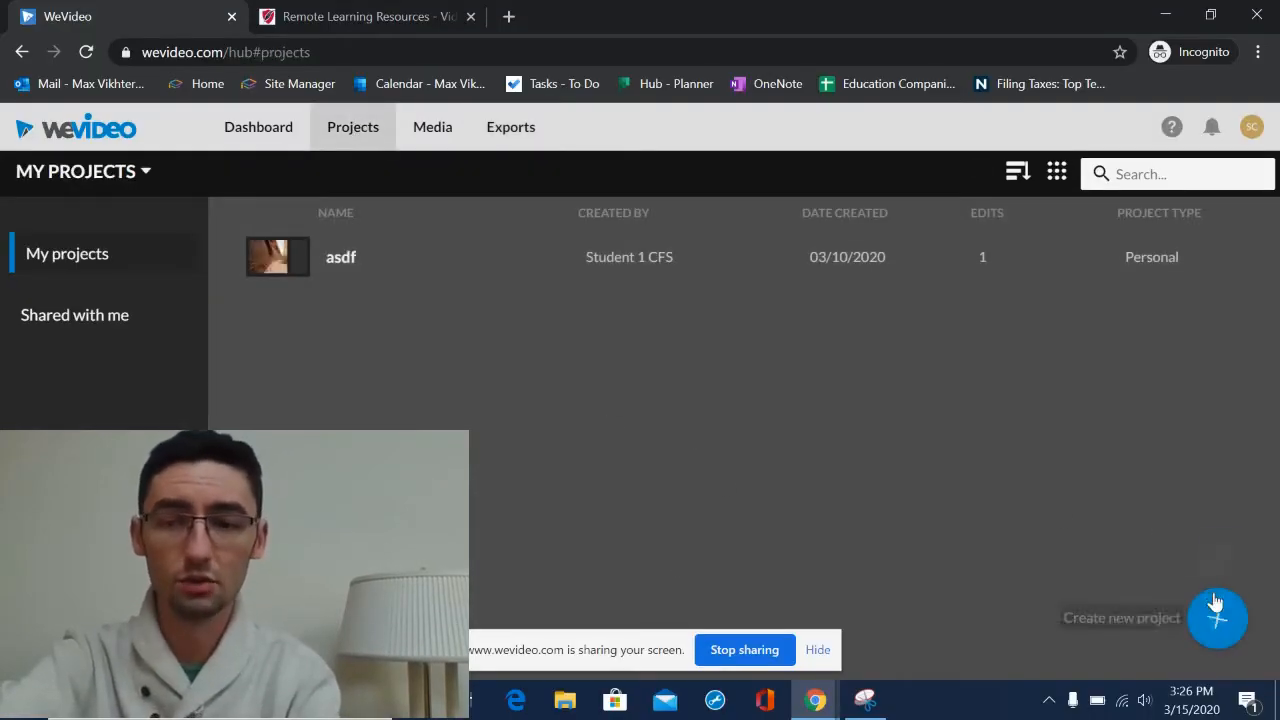
- Create a new project titled EXAMPLE, skipping the media step, and finish
mouse_move(1213, 622)
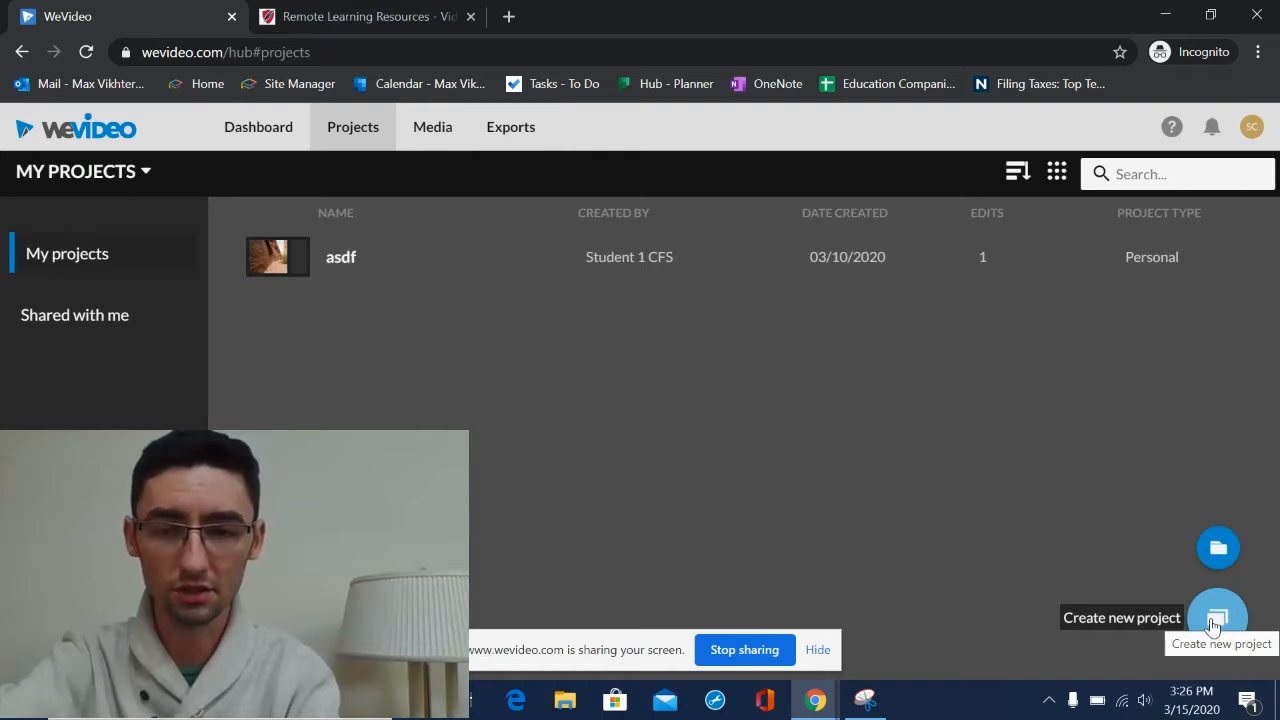
left_click(1216, 618)
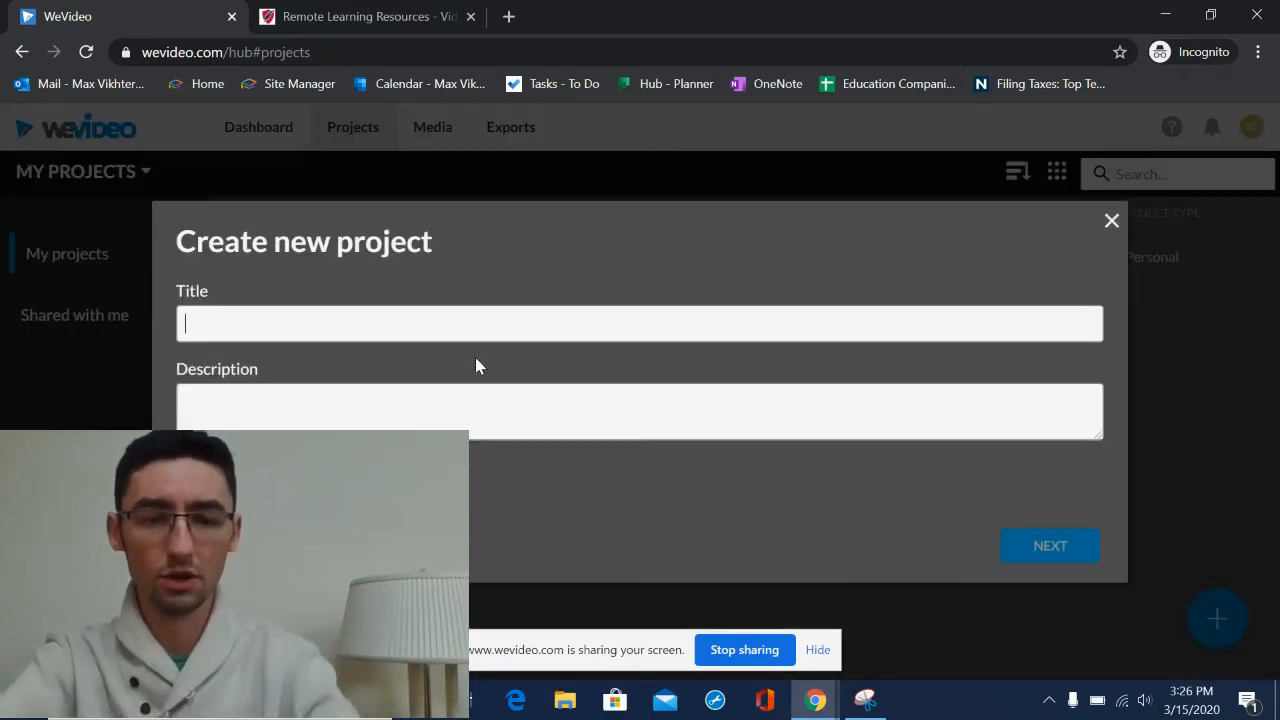
type("EXAMPLE")
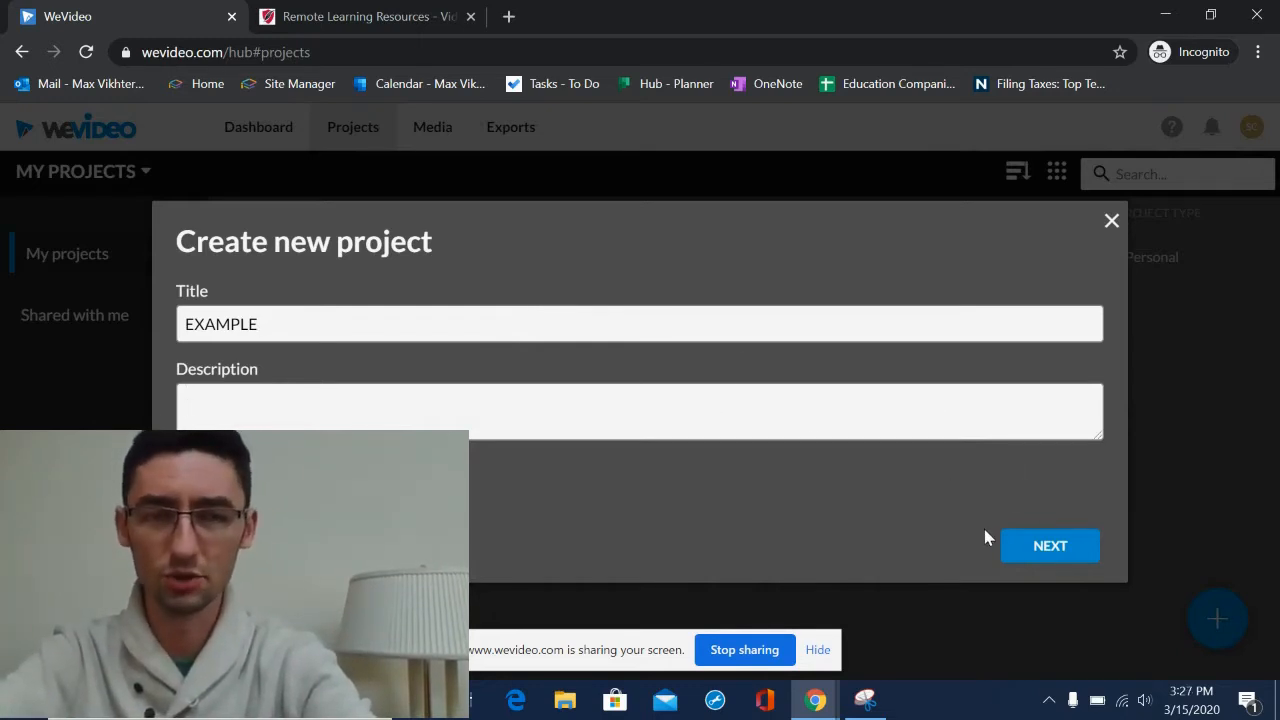
left_click(1063, 547)
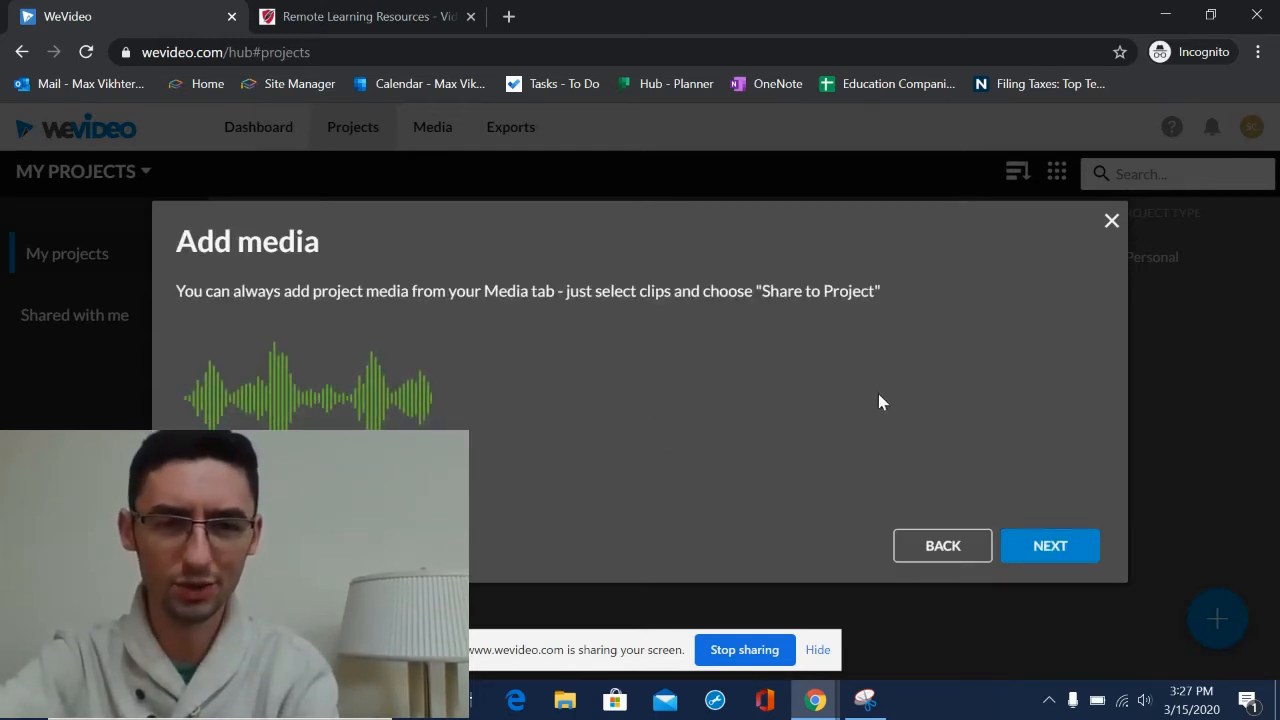
left_click(1070, 548)
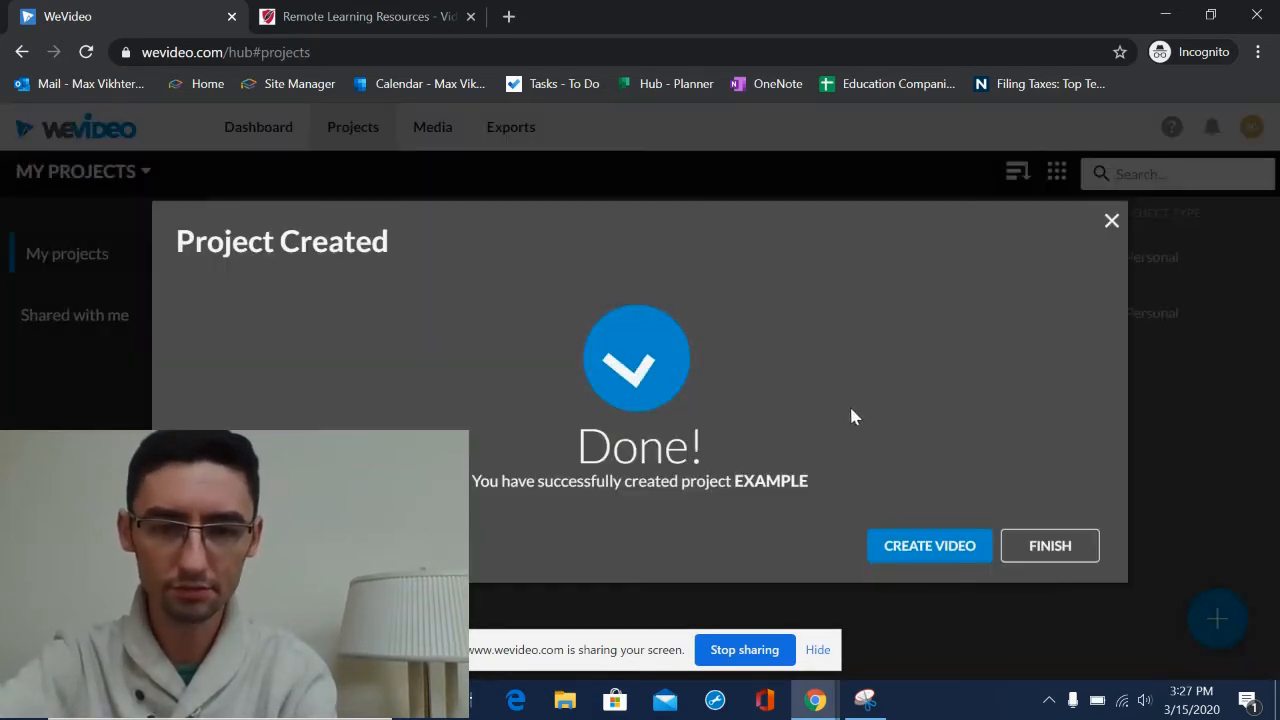
left_click(1098, 552)
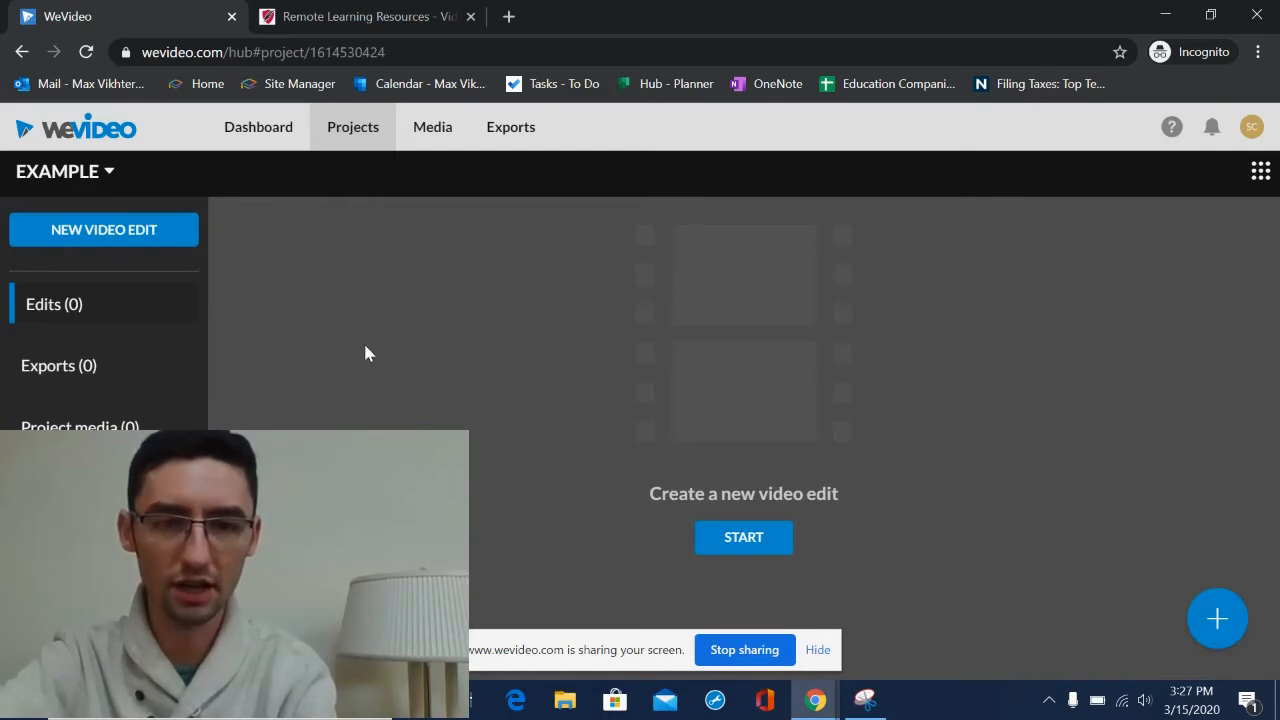
- Open the EXAMPLE project from the project list and start a new blank edit in it
left_click(345, 132)
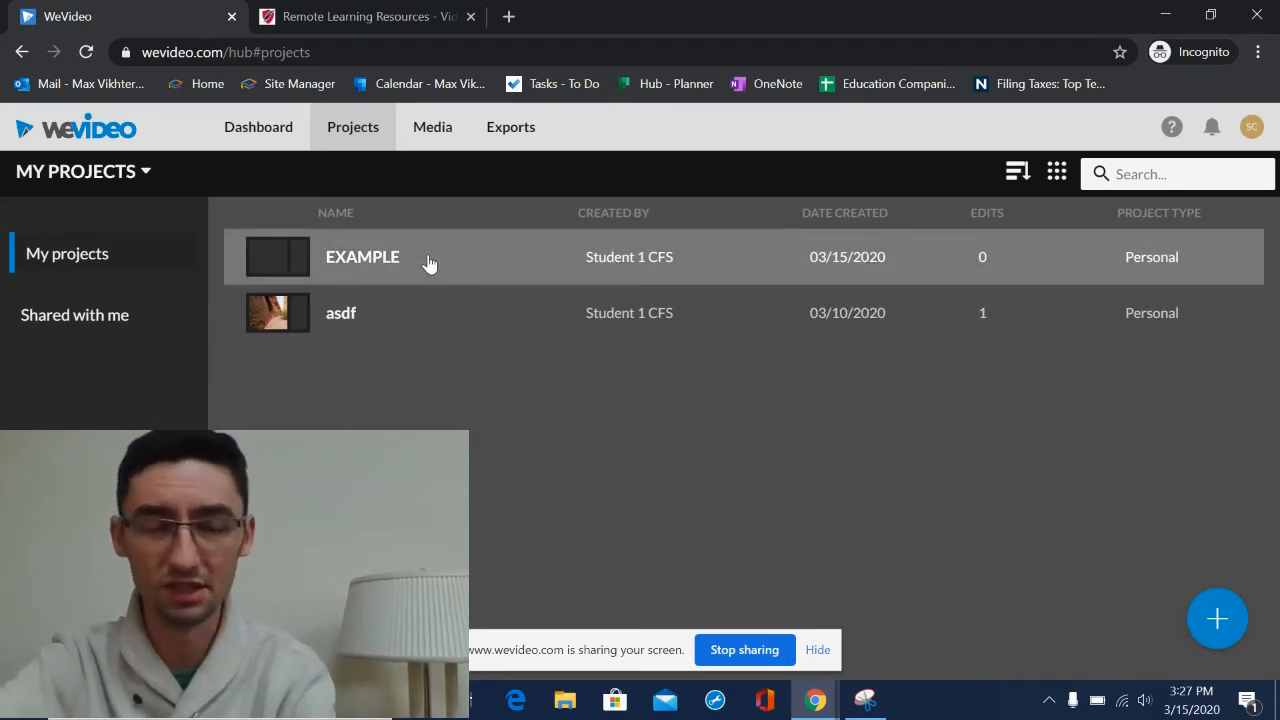
left_click(428, 262)
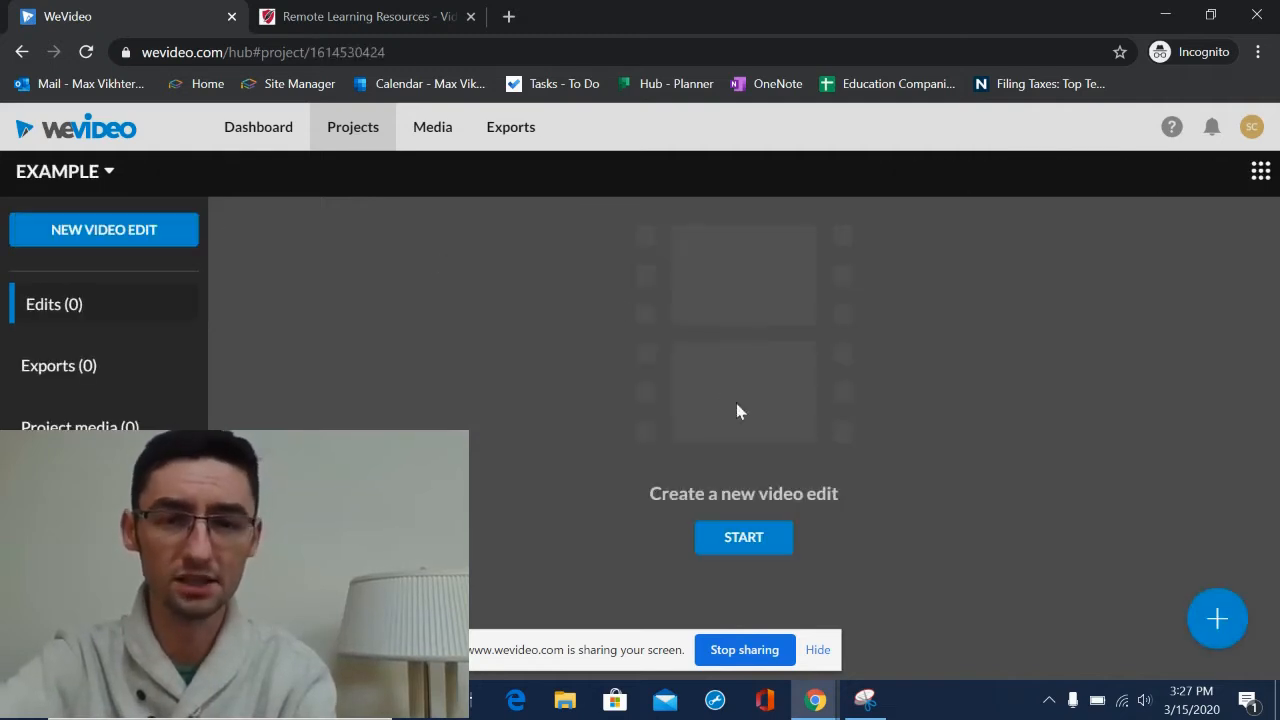
left_click(759, 550)
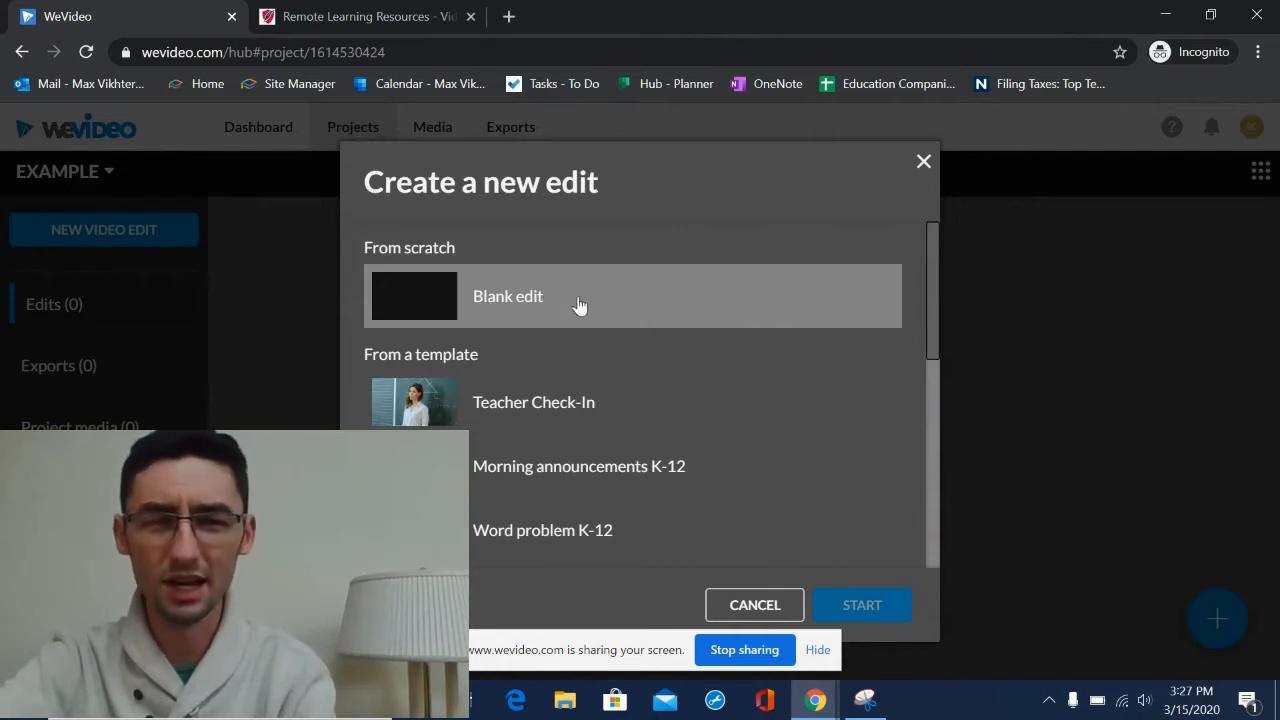
scroll(794, 440, "down", 5)
scroll(799, 446, "up", 5)
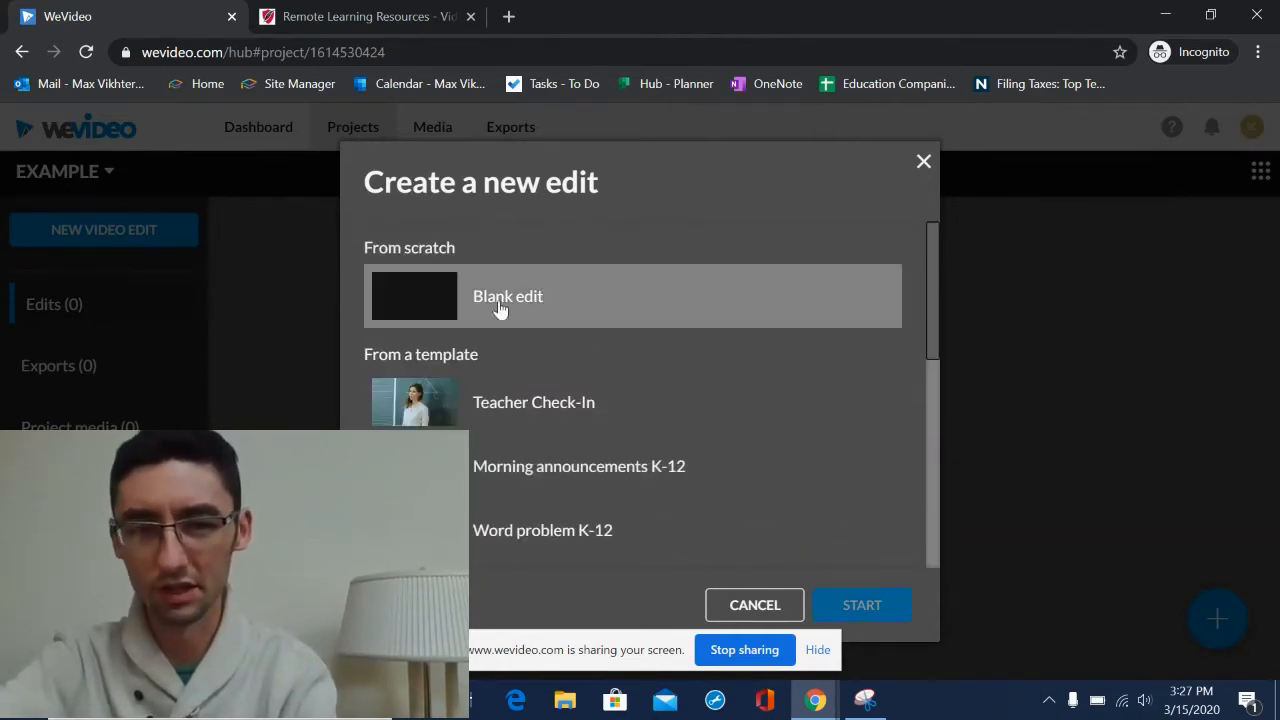
right_click(530, 300)
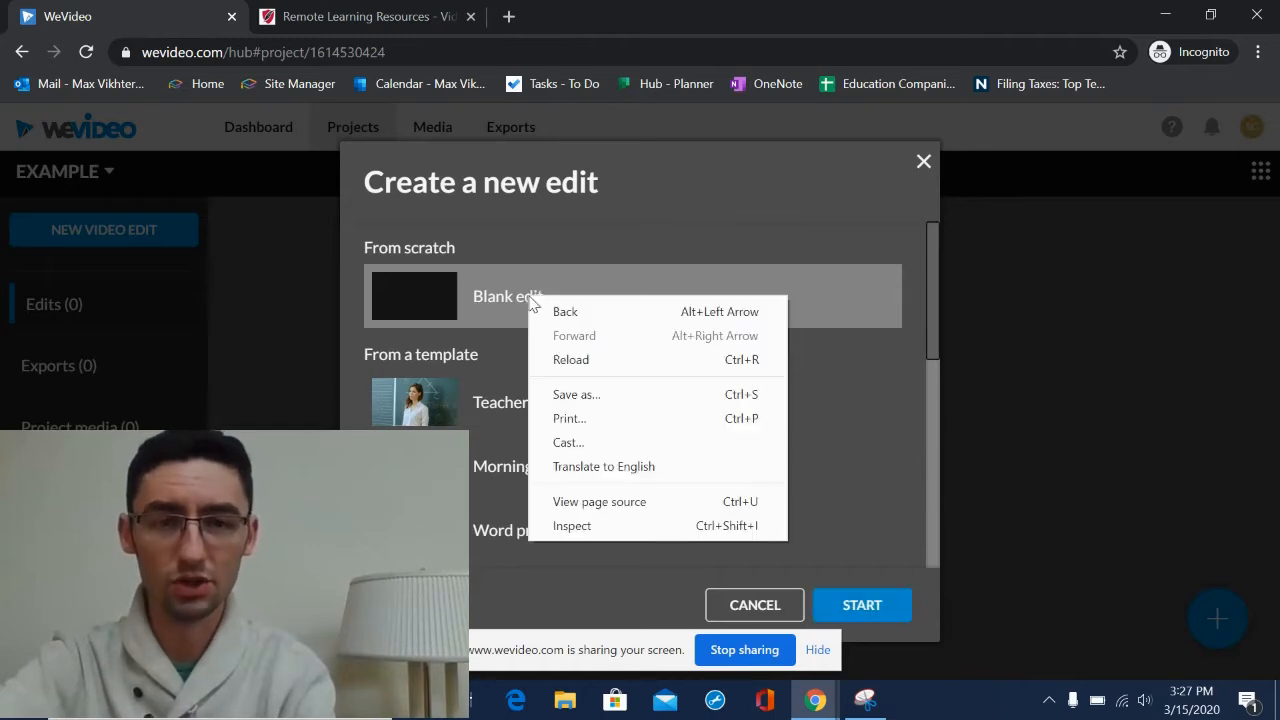
left_click(530, 299)
double_click(530, 299)
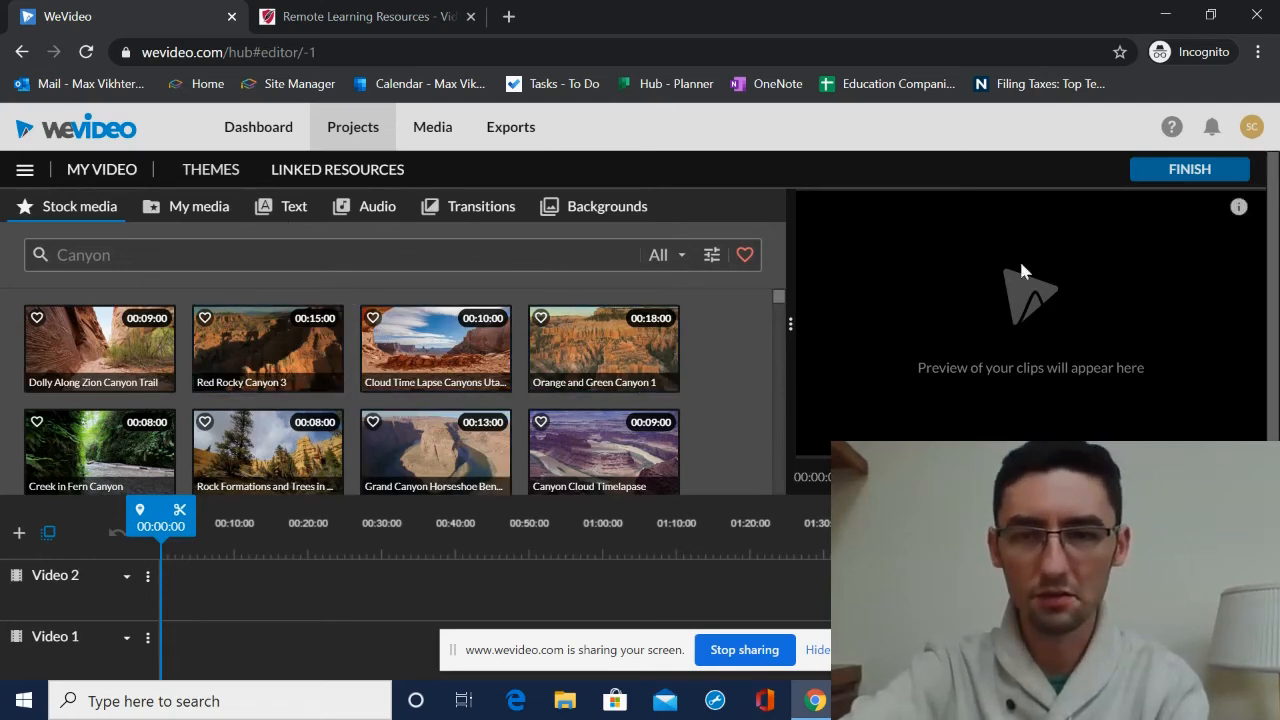
- Browse the Canyon stock media clips in the editor and the media type filter options
scroll(328, 588, "down", 1)
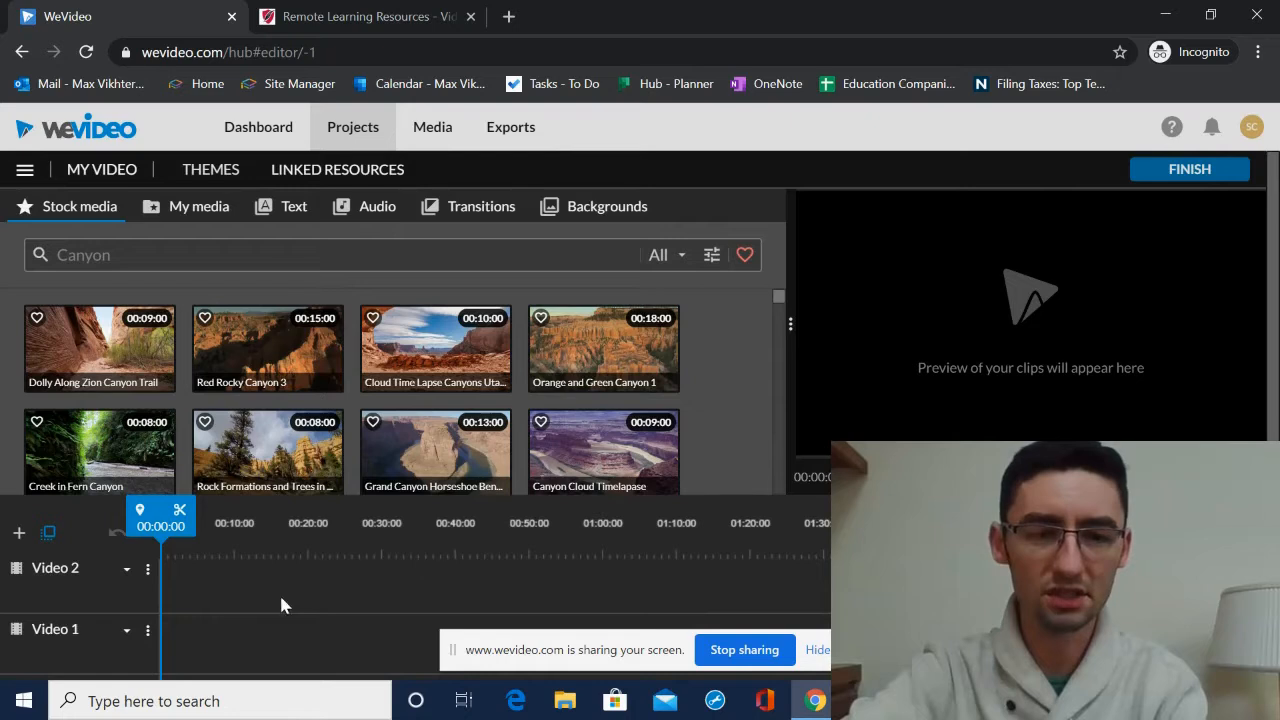
left_click_drag(217, 603, 860, 648)
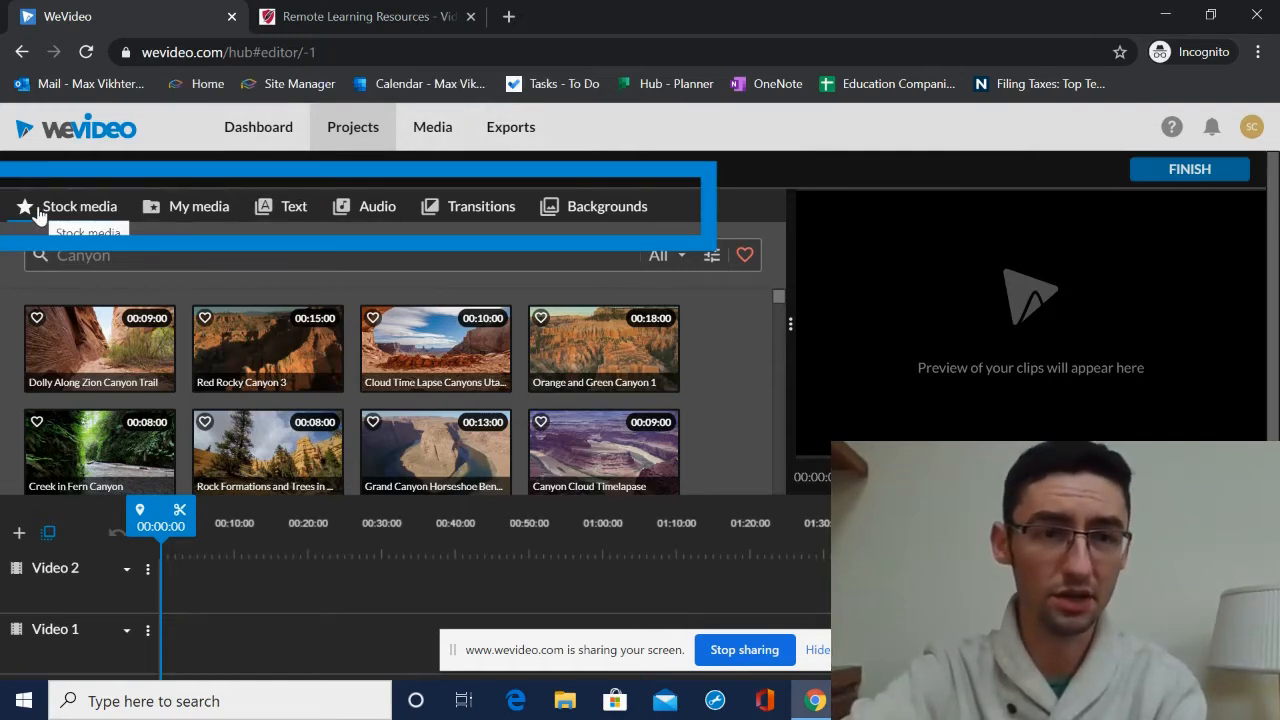
scroll(323, 391, "down", 5)
scroll(350, 410, "down", 3)
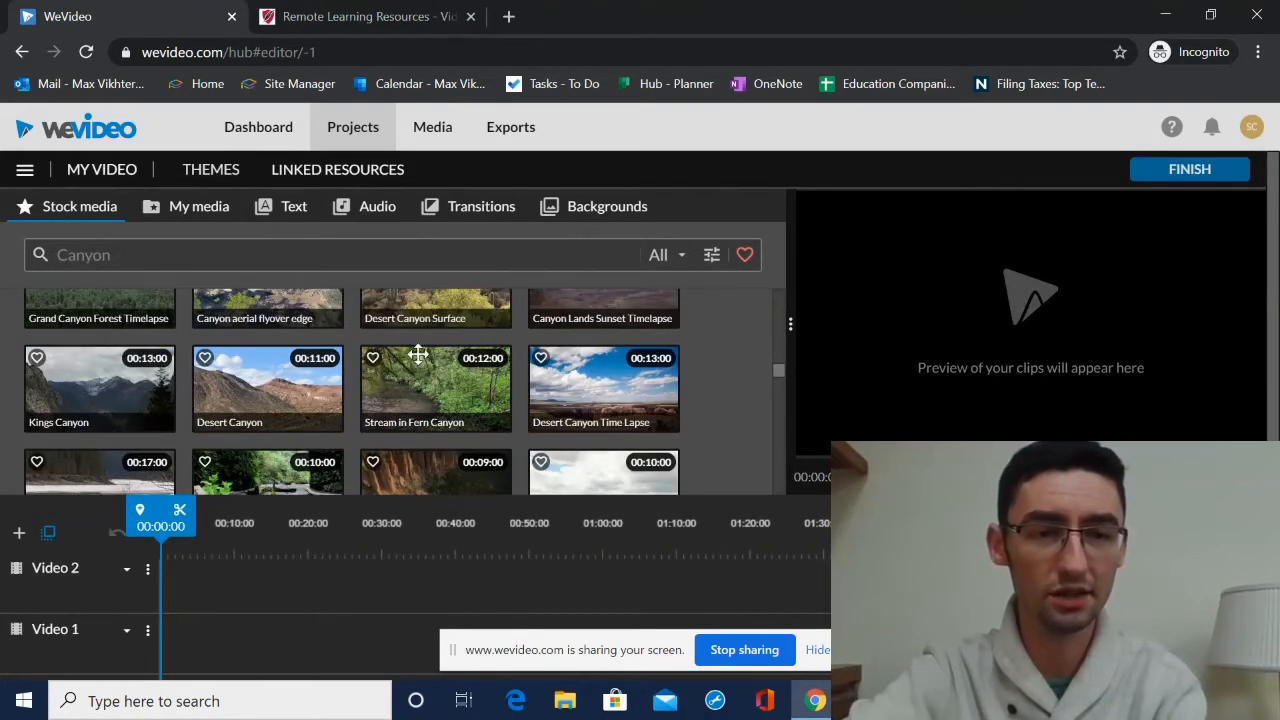
scroll(383, 318, "down", 3)
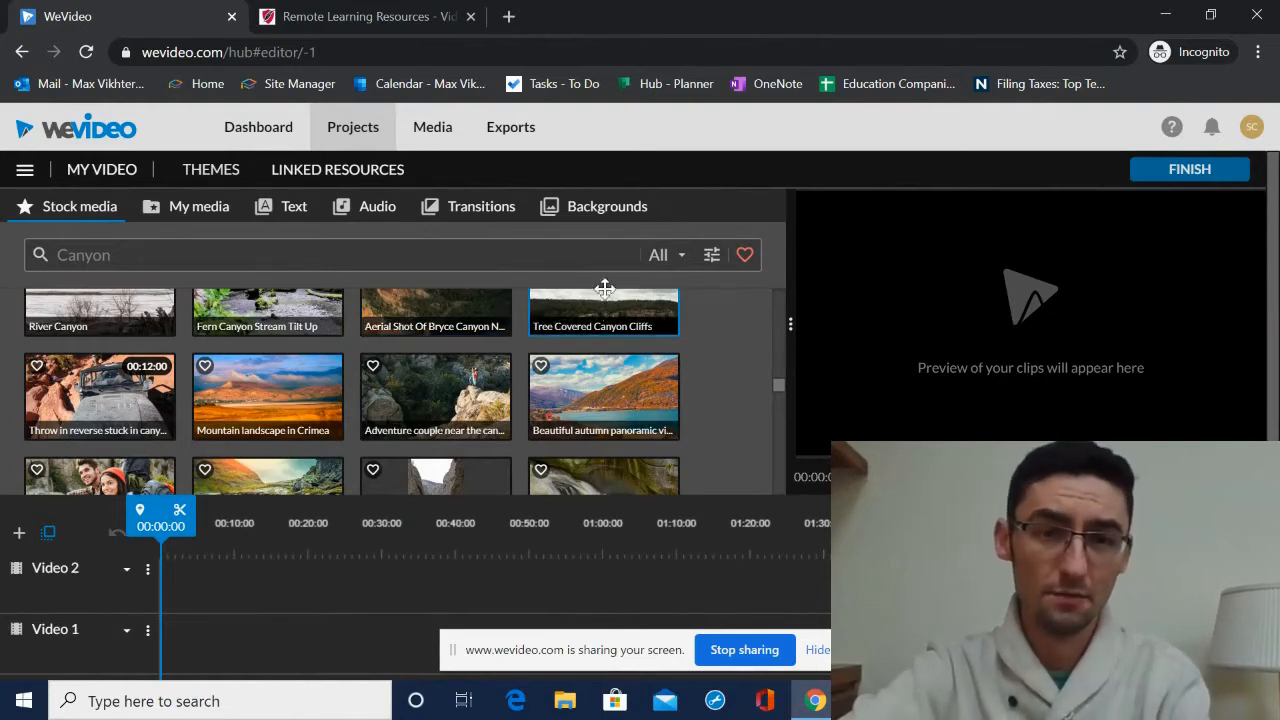
left_click(668, 257)
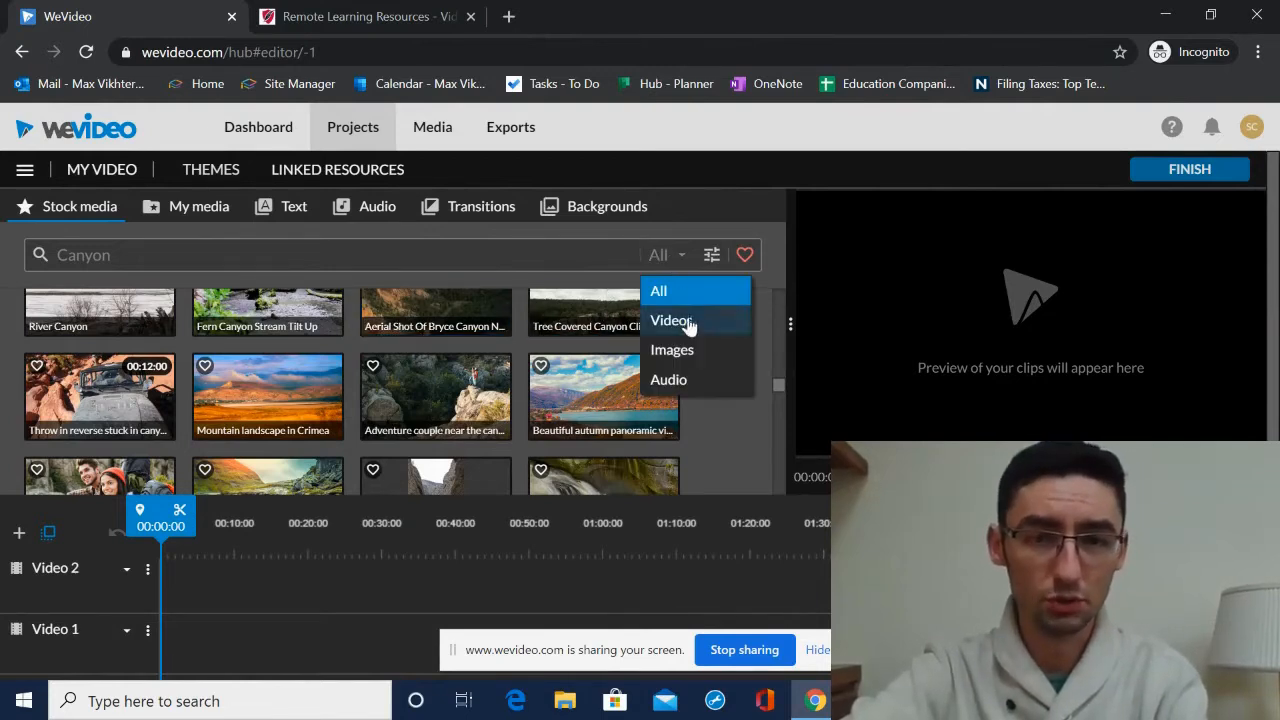
left_click(665, 258)
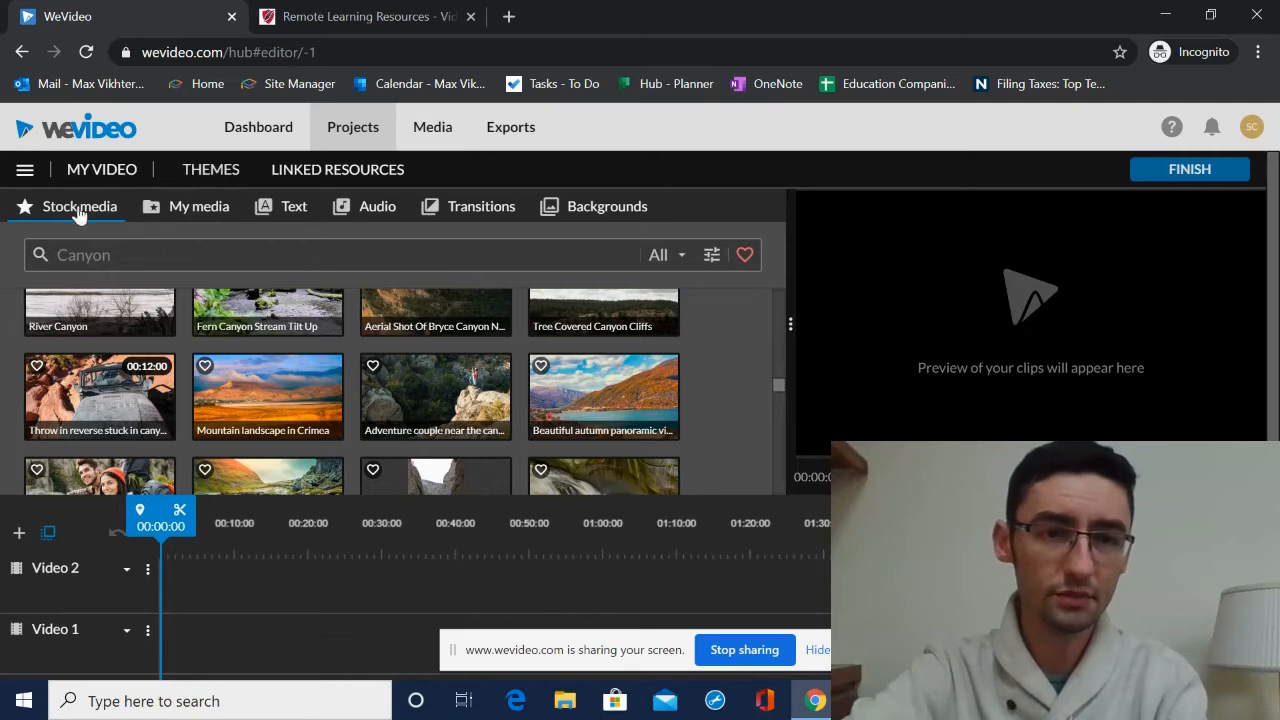
- Open My media and view the recording options for webcam and screen, closing the dialog
left_click(183, 212)
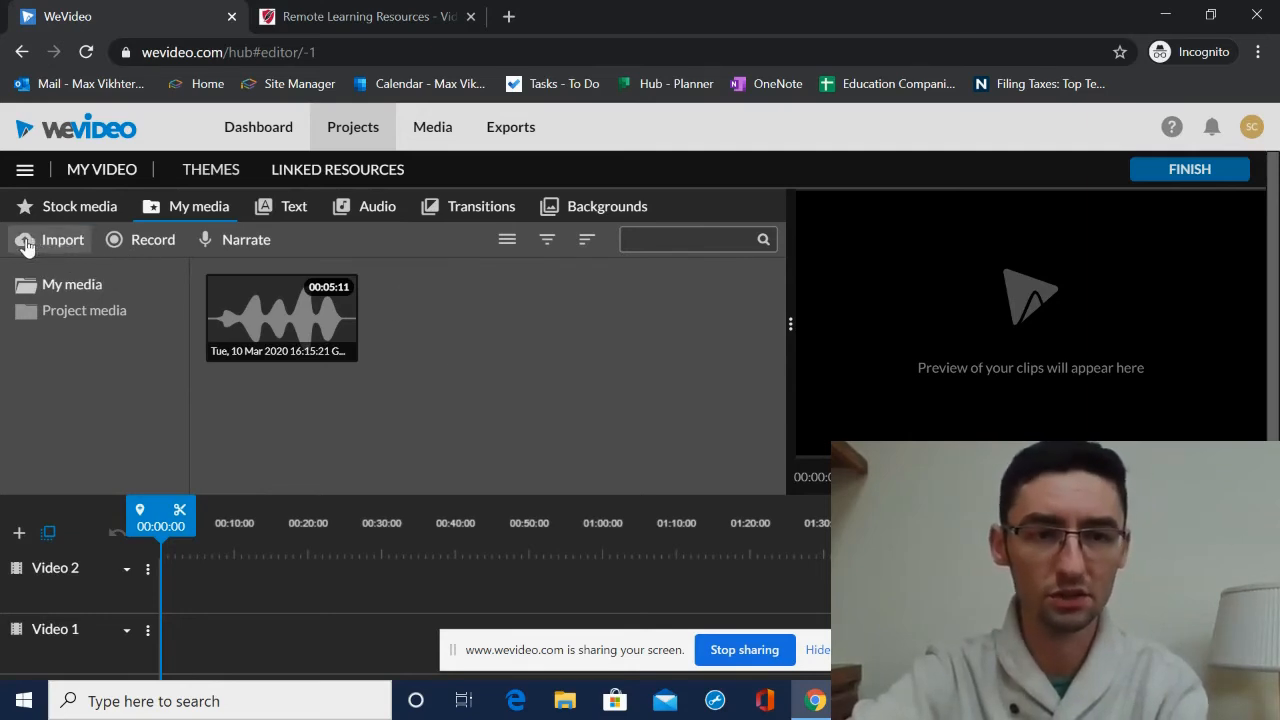
left_click(147, 245)
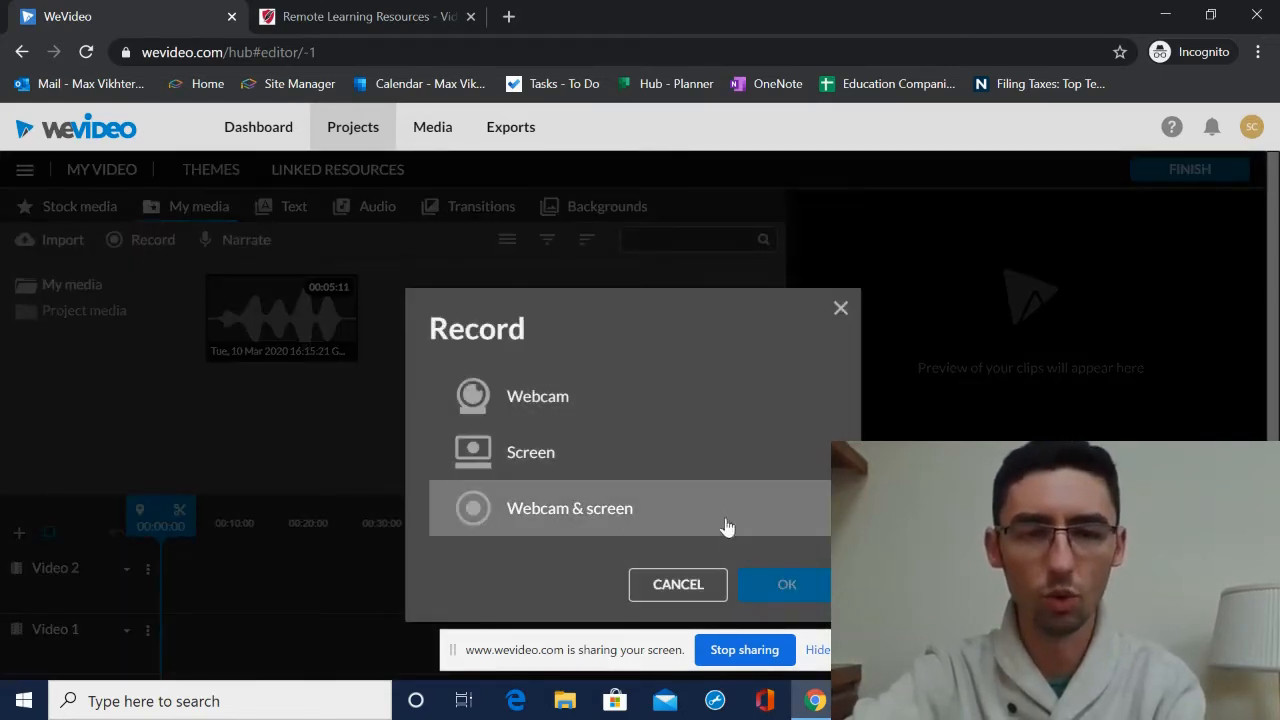
left_click(840, 310)
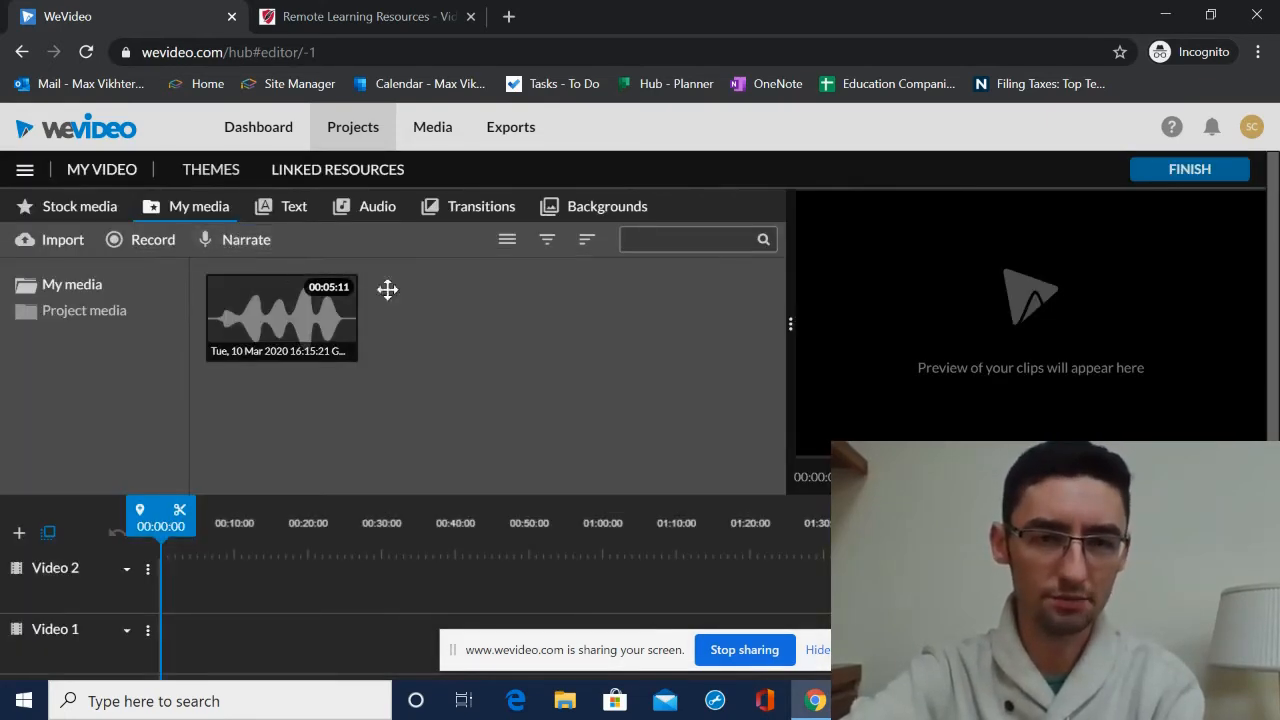
- Open the text titles and browse the Motion and Static title categories
left_click(287, 212)
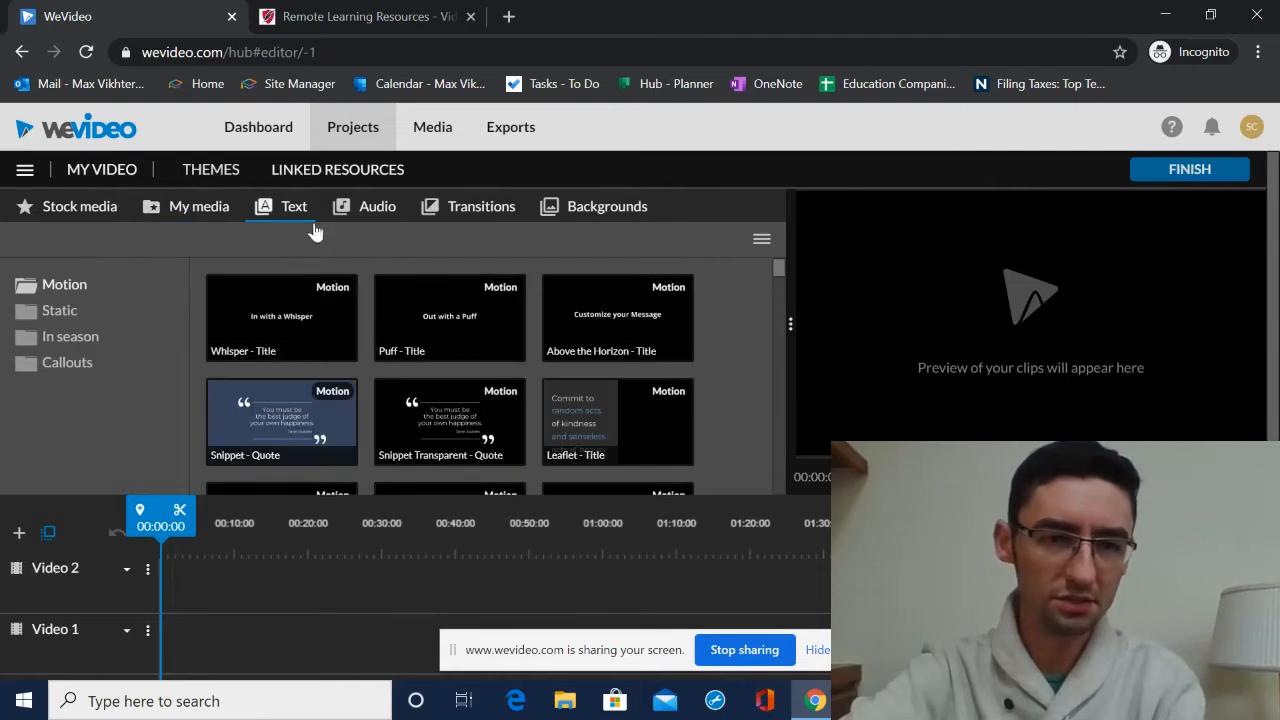
scroll(486, 321, "down", 3)
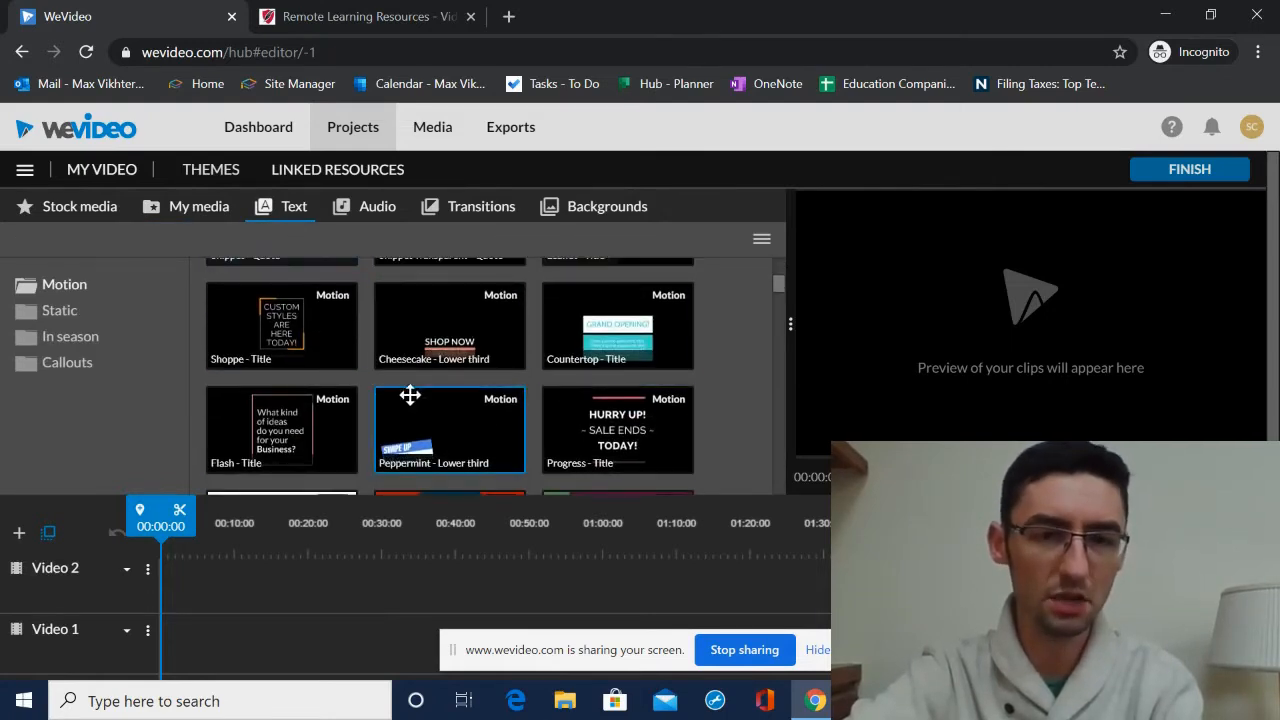
scroll(464, 361, "down", 2)
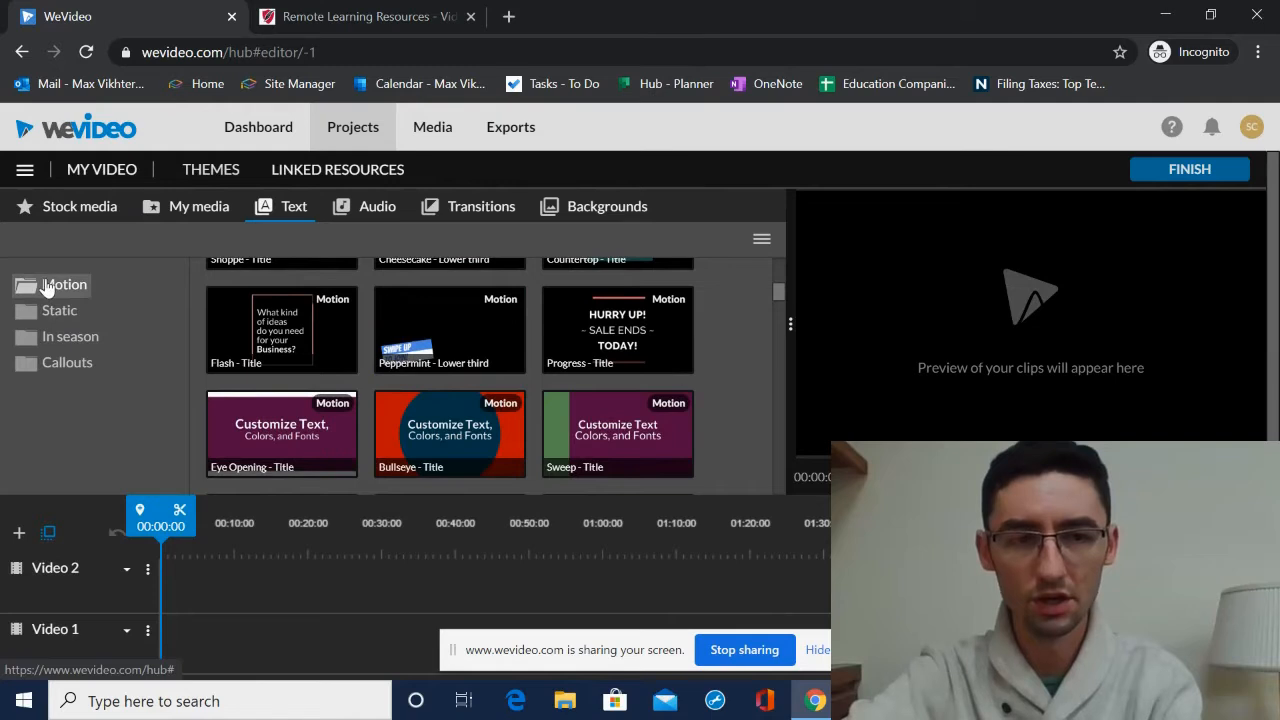
left_click(58, 308)
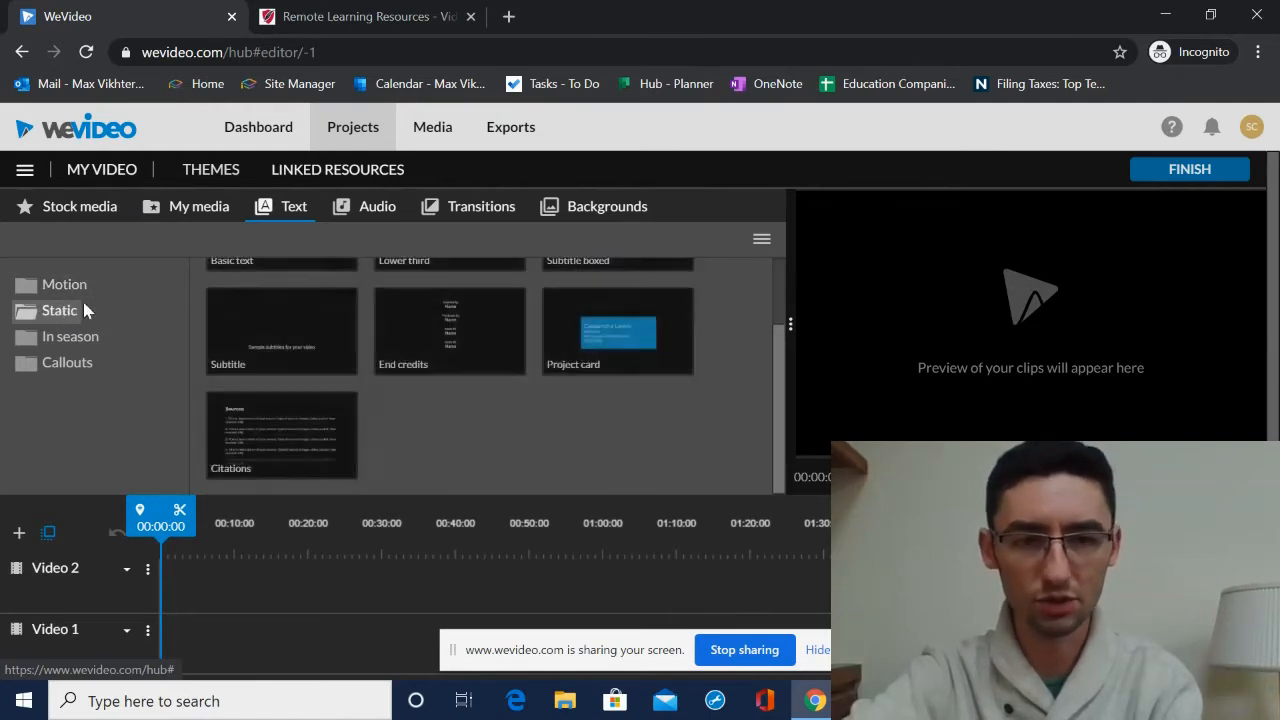
scroll(300, 341, "up", 1)
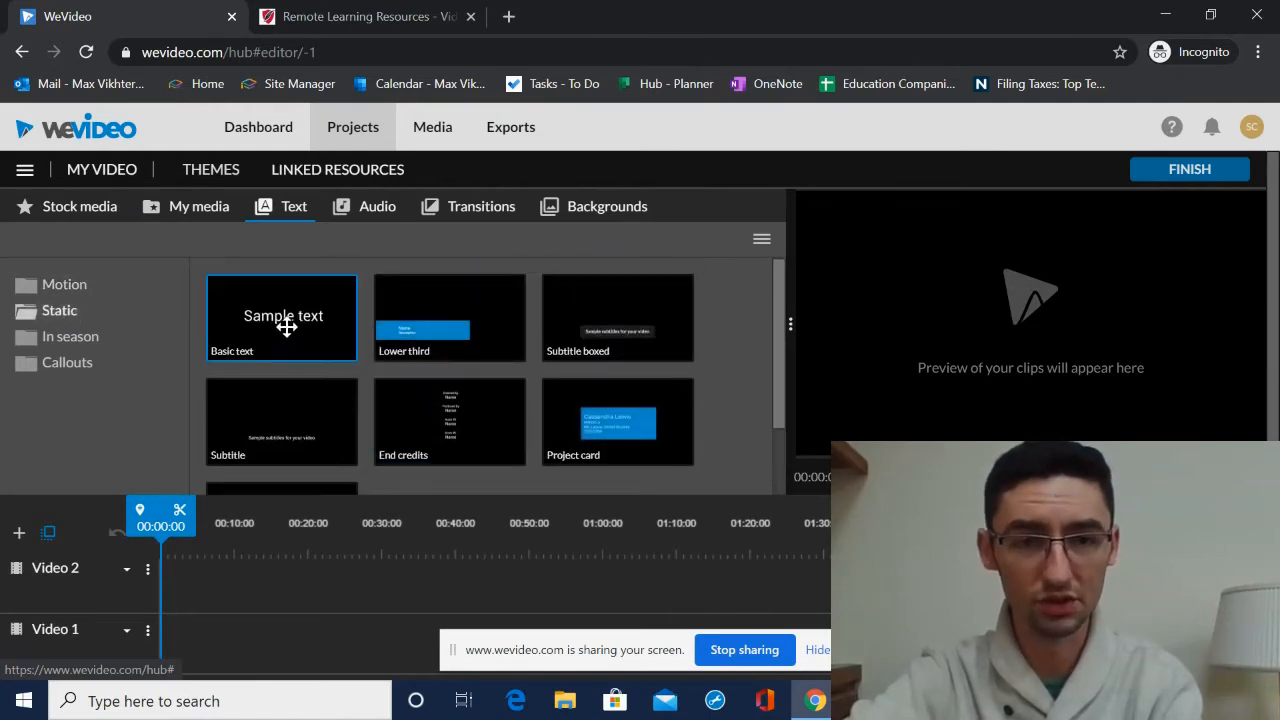
- Browse the In season and Callouts title categories, previewing the St. Patricks Day title
left_click(70, 337)
scroll(329, 357, "down", 10)
scroll(446, 366, "down", 3)
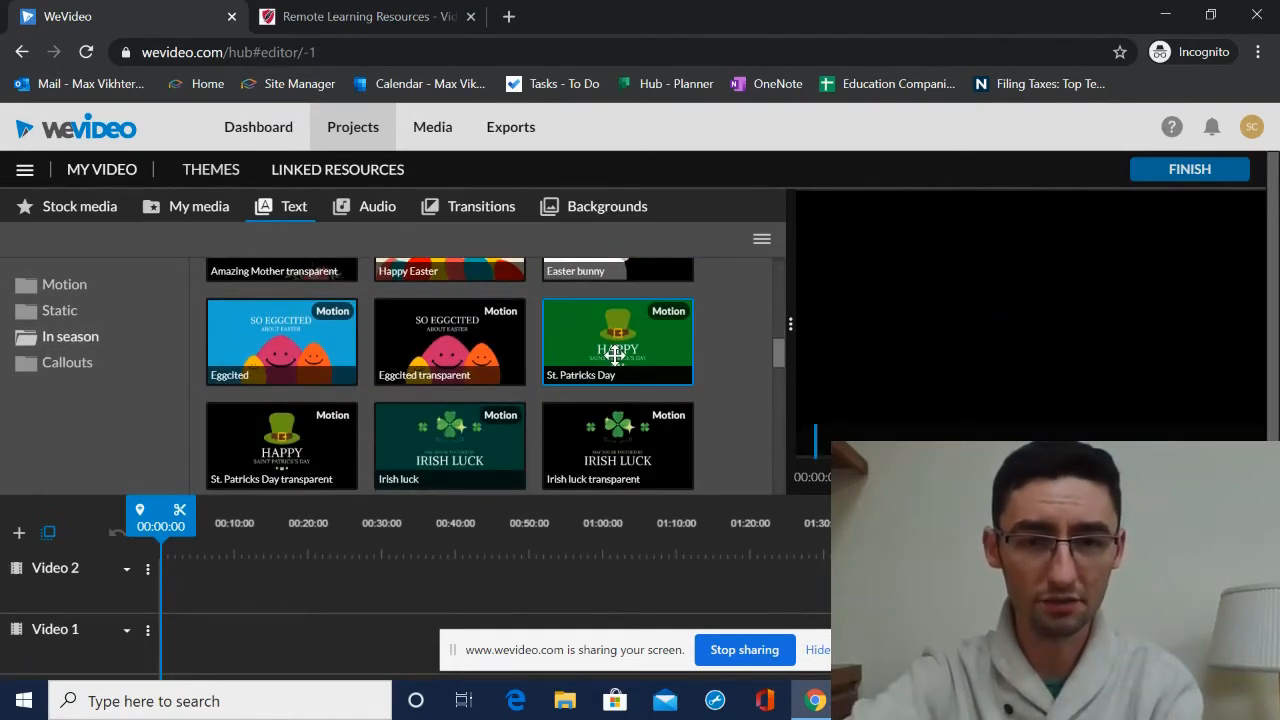
left_click(615, 354)
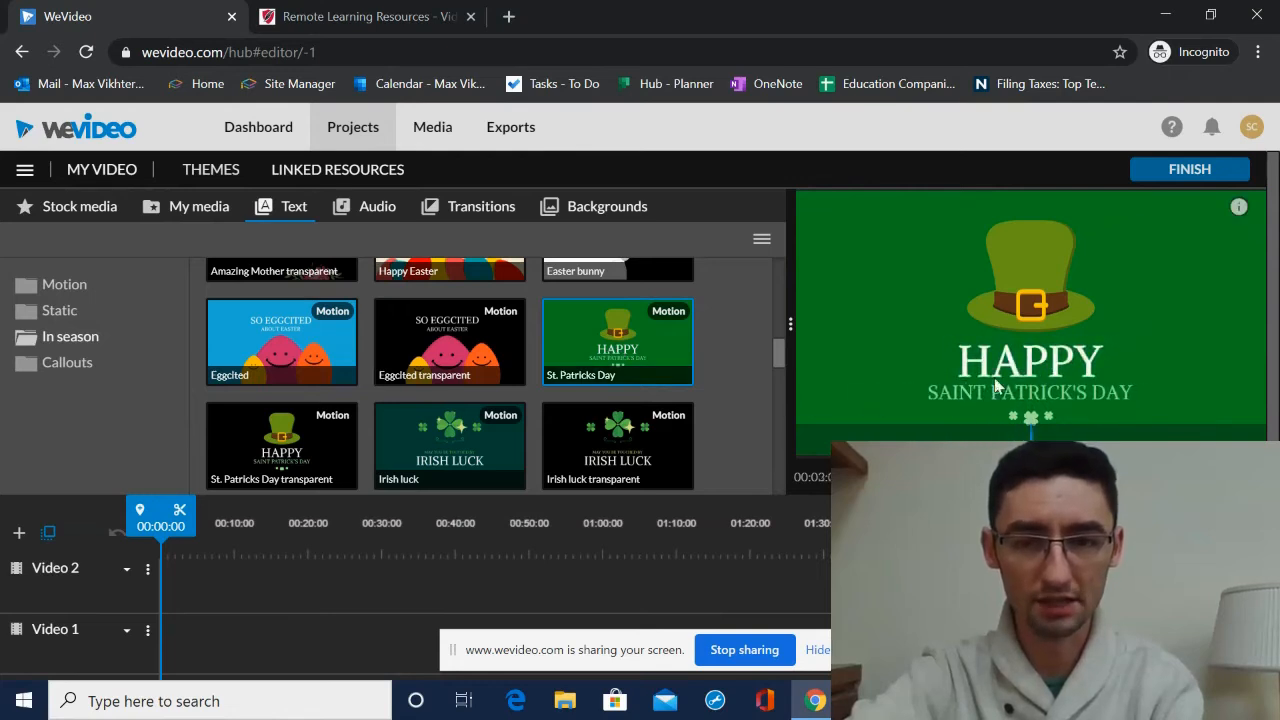
left_click(72, 364)
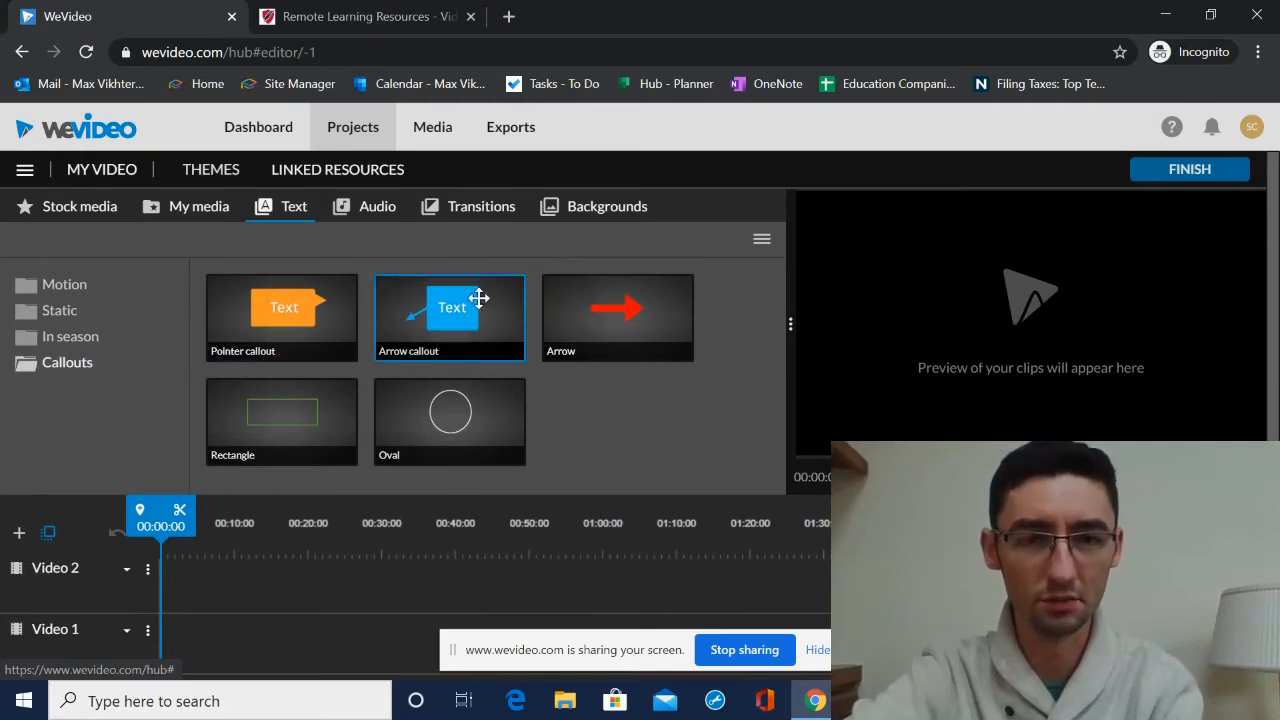
- Browse the Free Music audio library and the Canyon stock media results
left_click(366, 211)
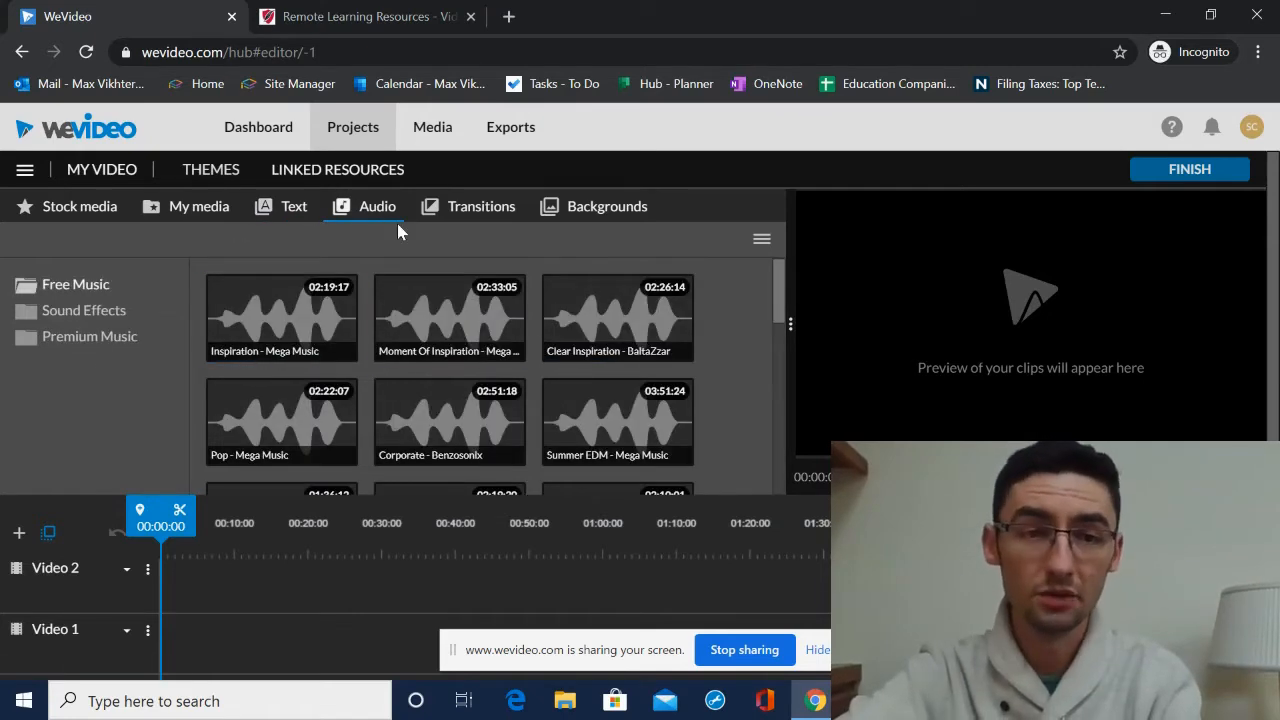
scroll(560, 327, "down", 2)
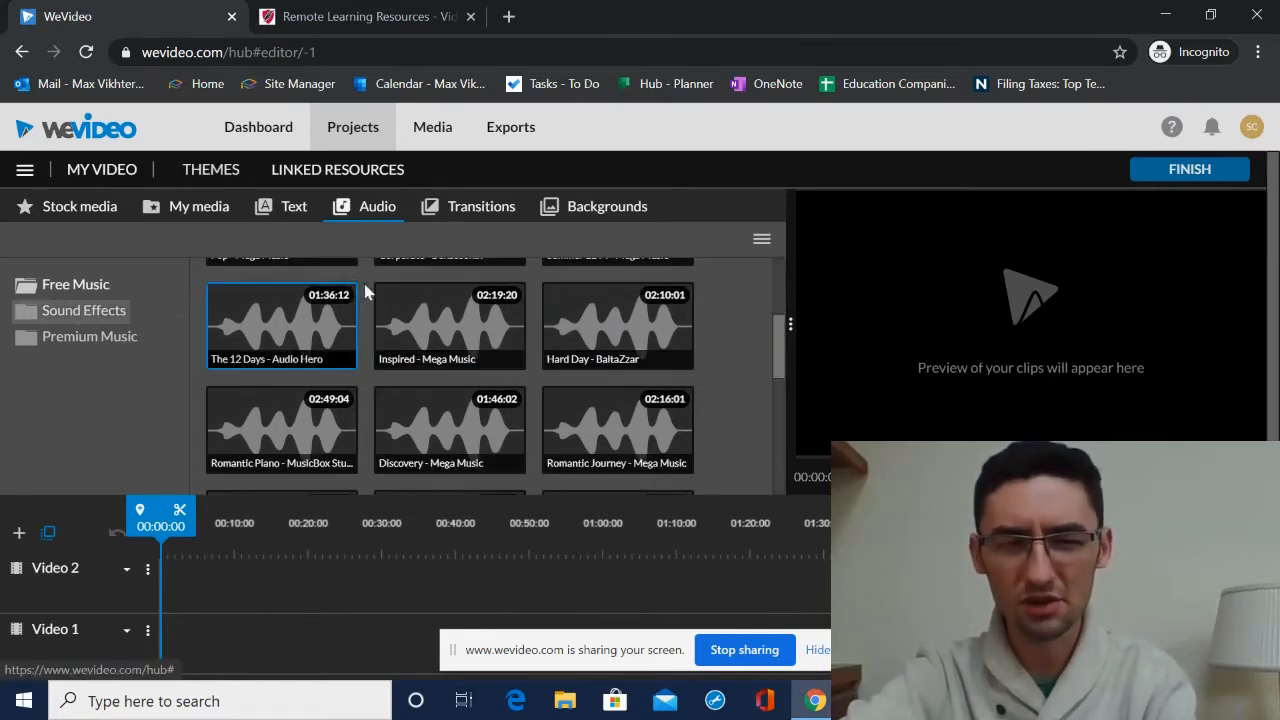
scroll(460, 335, "up", 2)
left_click(69, 220)
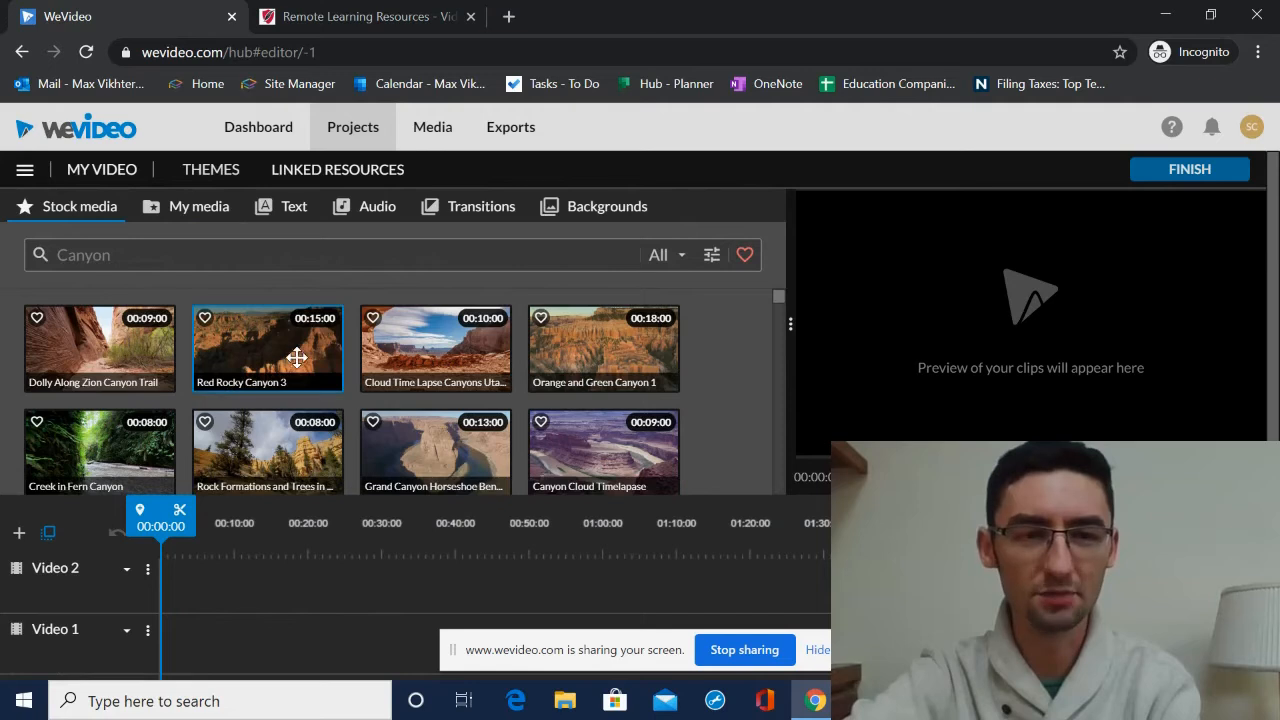
scroll(590, 350, "down", 5)
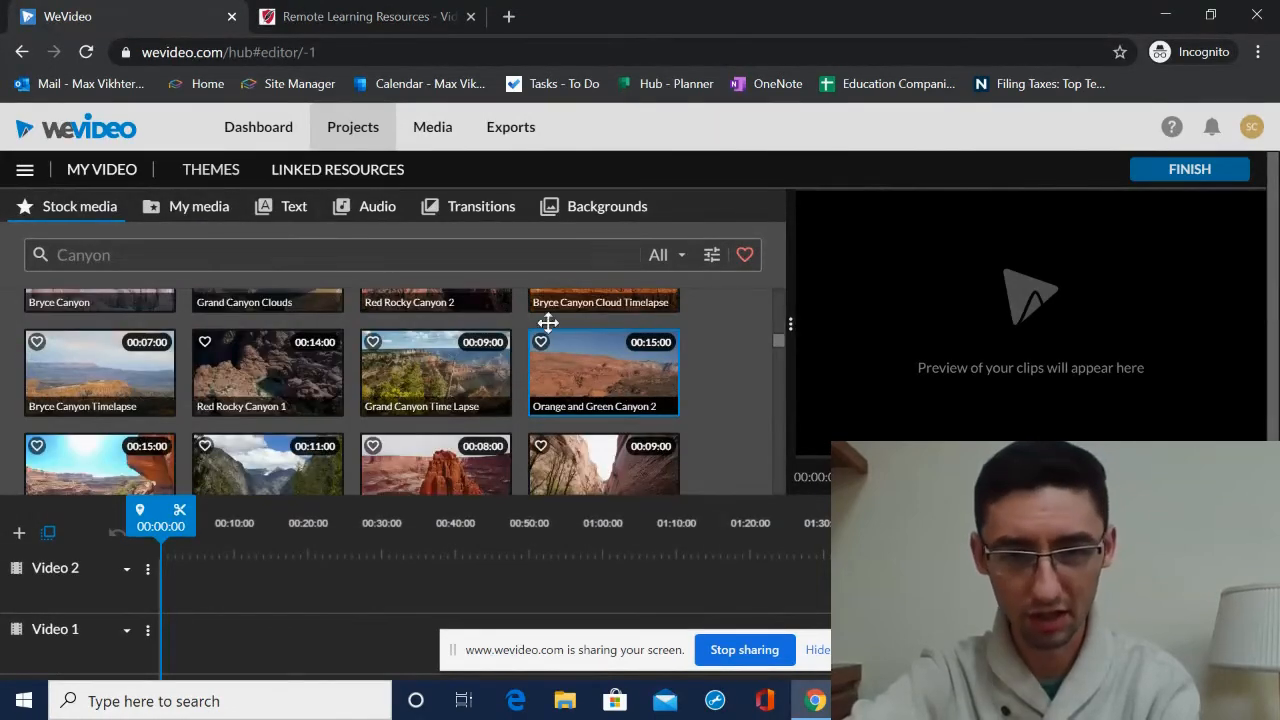
scroll(548, 322, "down", 10)
scroll(512, 306, "down", 6)
scroll(400, 372, "down", 5)
scroll(366, 410, "up", 12)
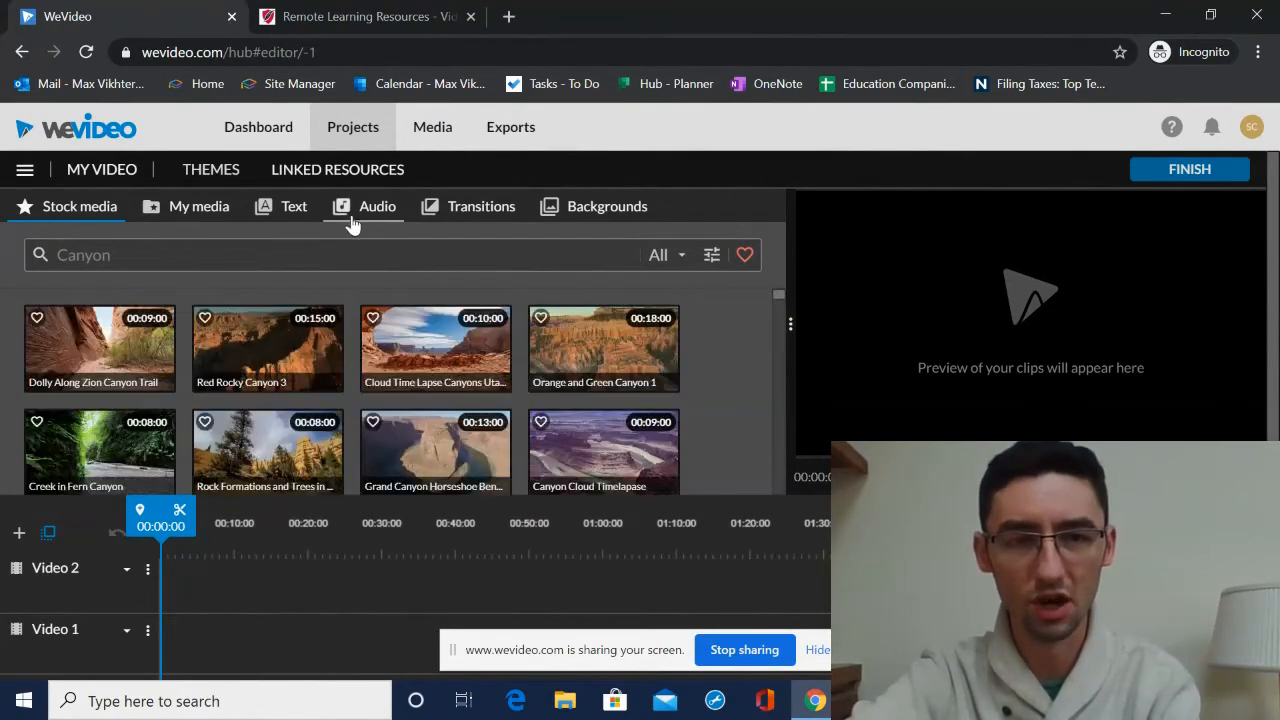
left_click(352, 222)
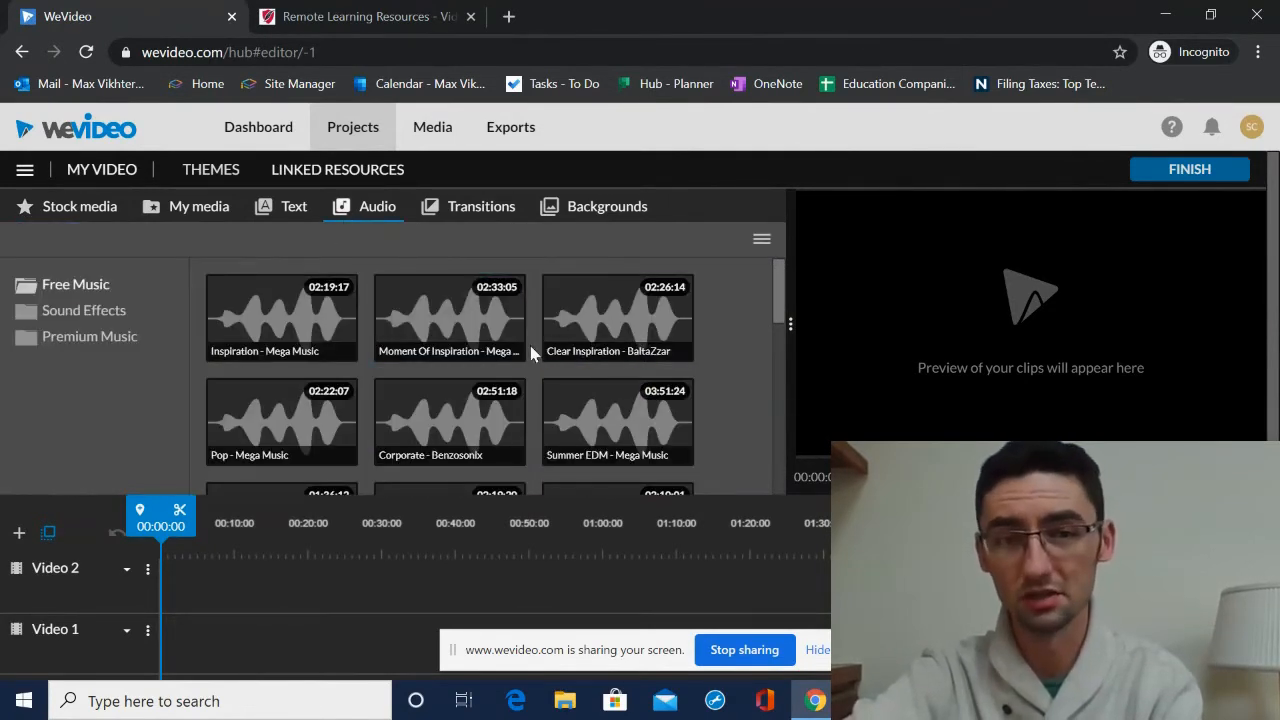
left_click(100, 210)
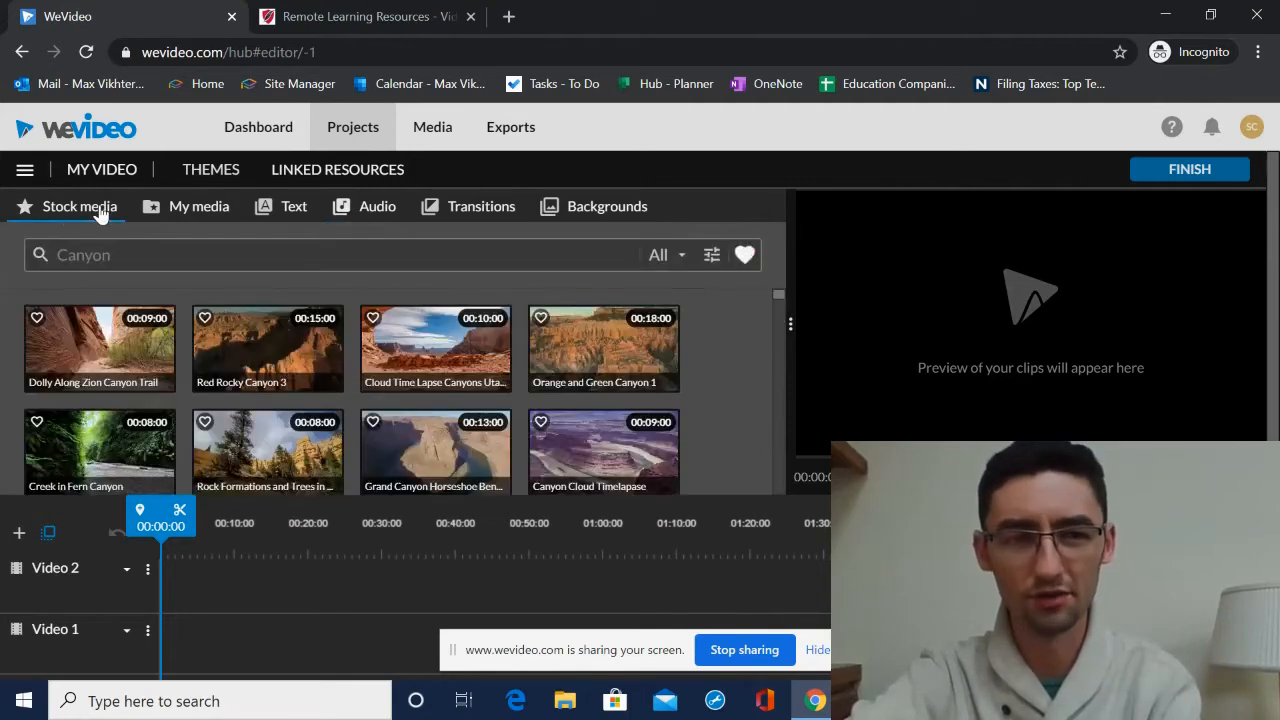
- Browse the Standard transitions available in the editor
left_click(478, 212)
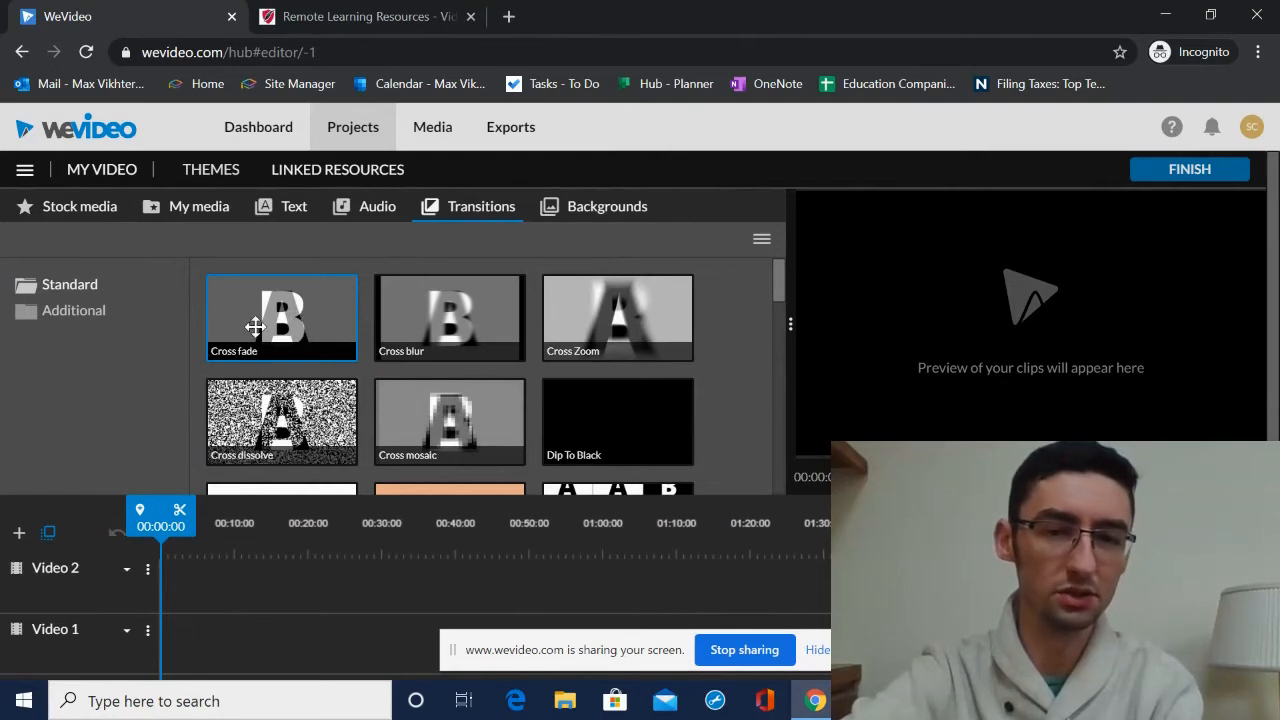
scroll(320, 335, "down", 4)
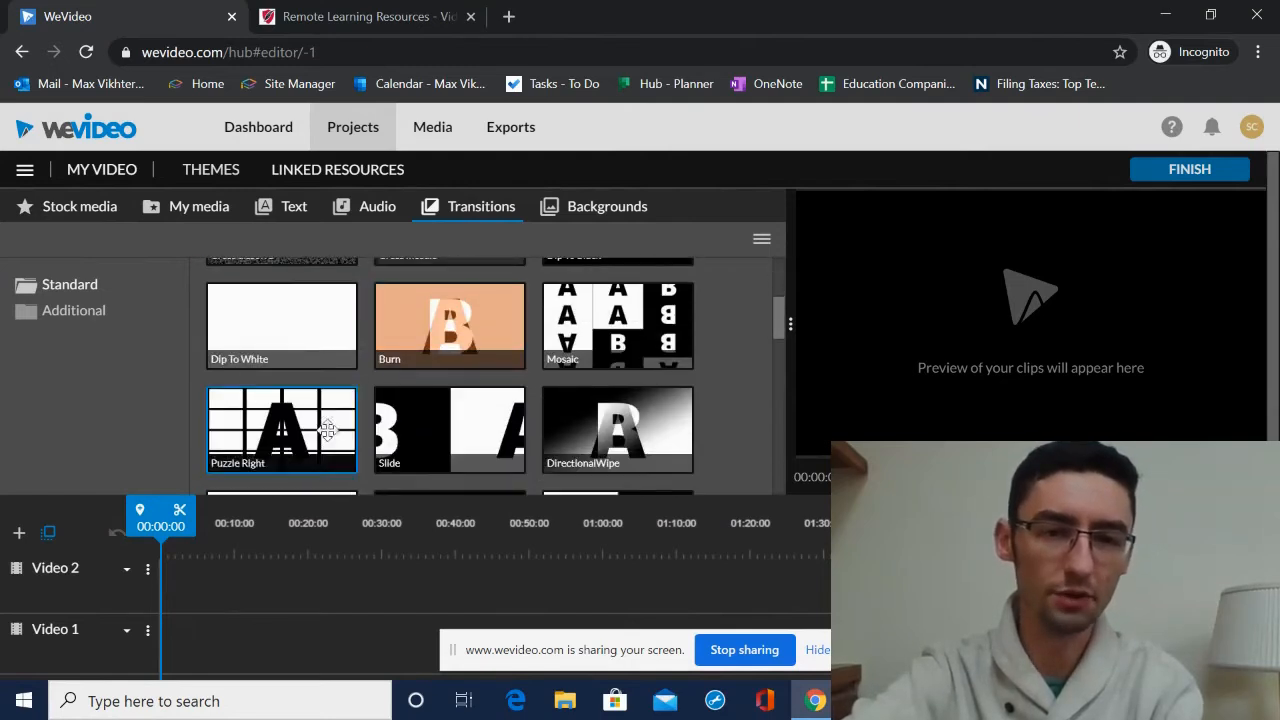
scroll(463, 380, "down", 4)
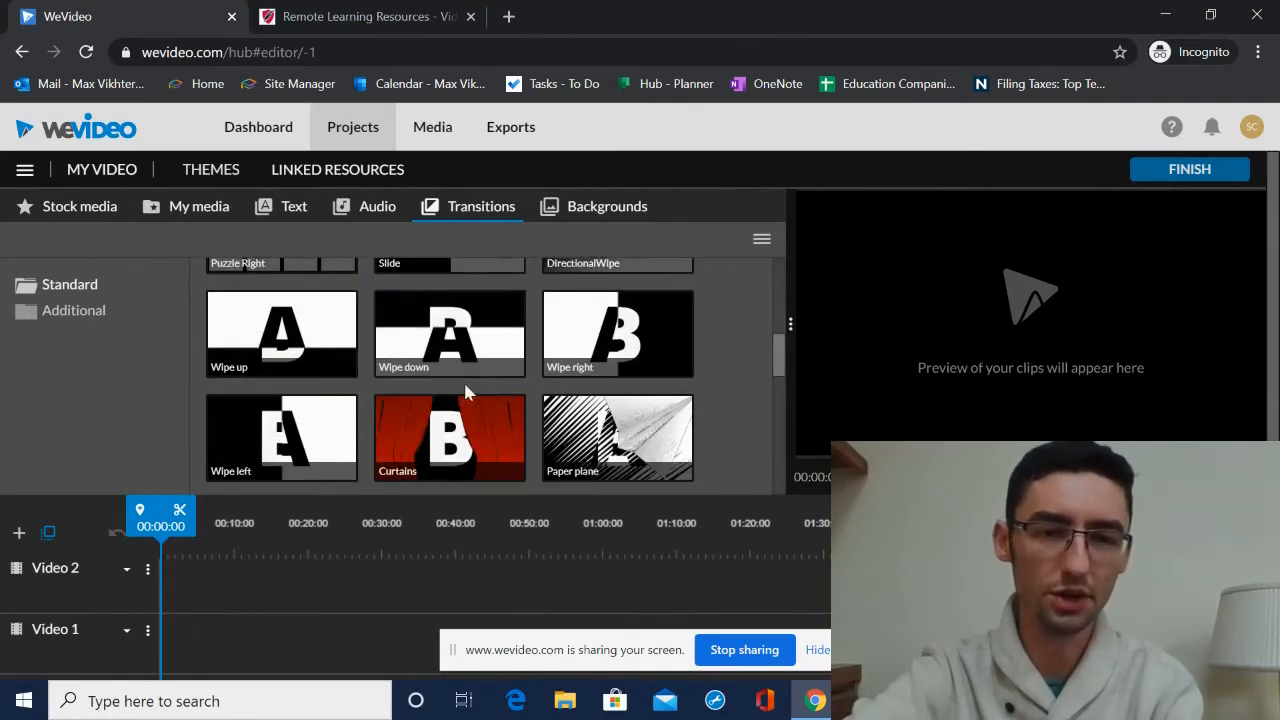
- Add the Purple Tiles background to the Video 1 track
left_click(597, 208)
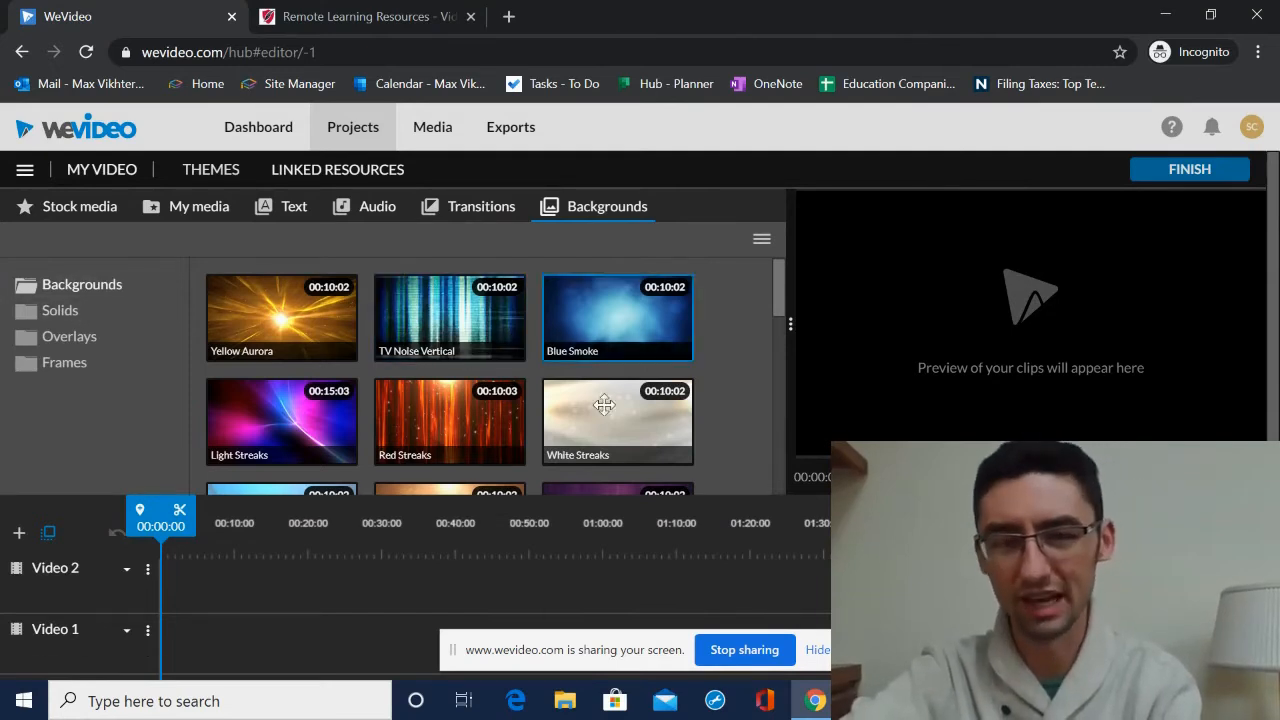
scroll(629, 377, "down", 2)
scroll(533, 430, "up", 2)
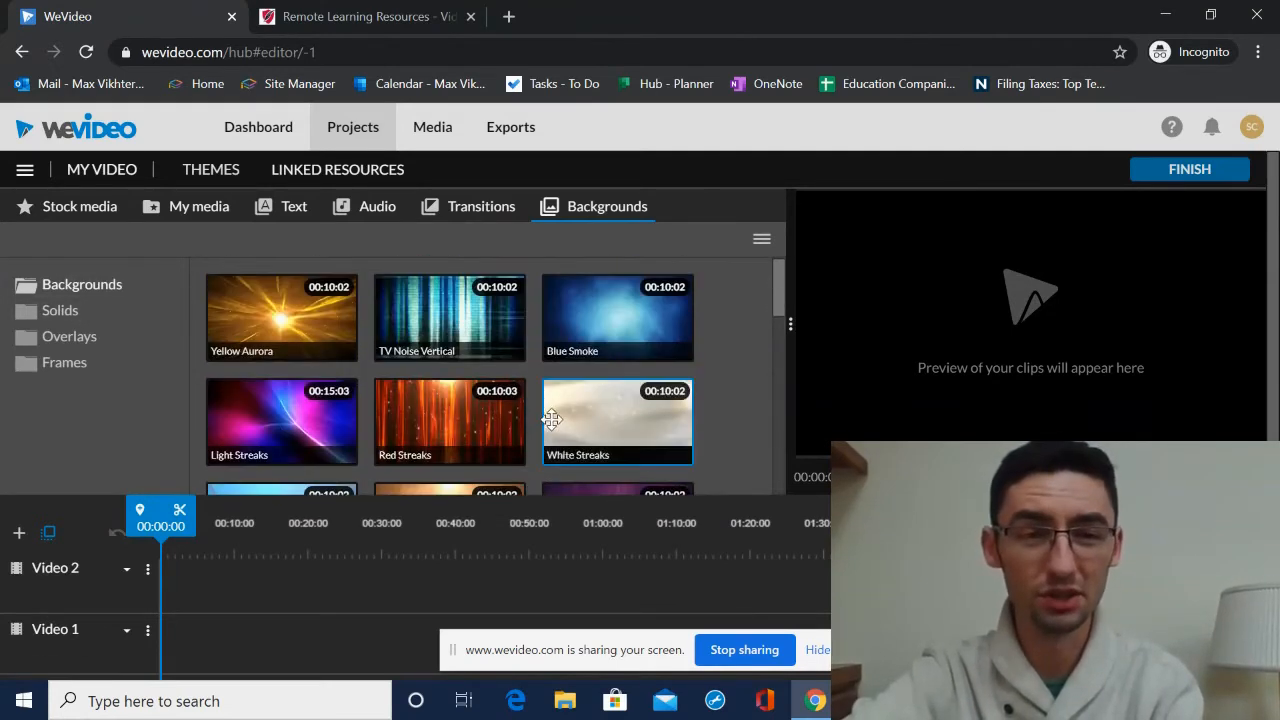
scroll(565, 343, "down", 3)
scroll(573, 343, "down", 2)
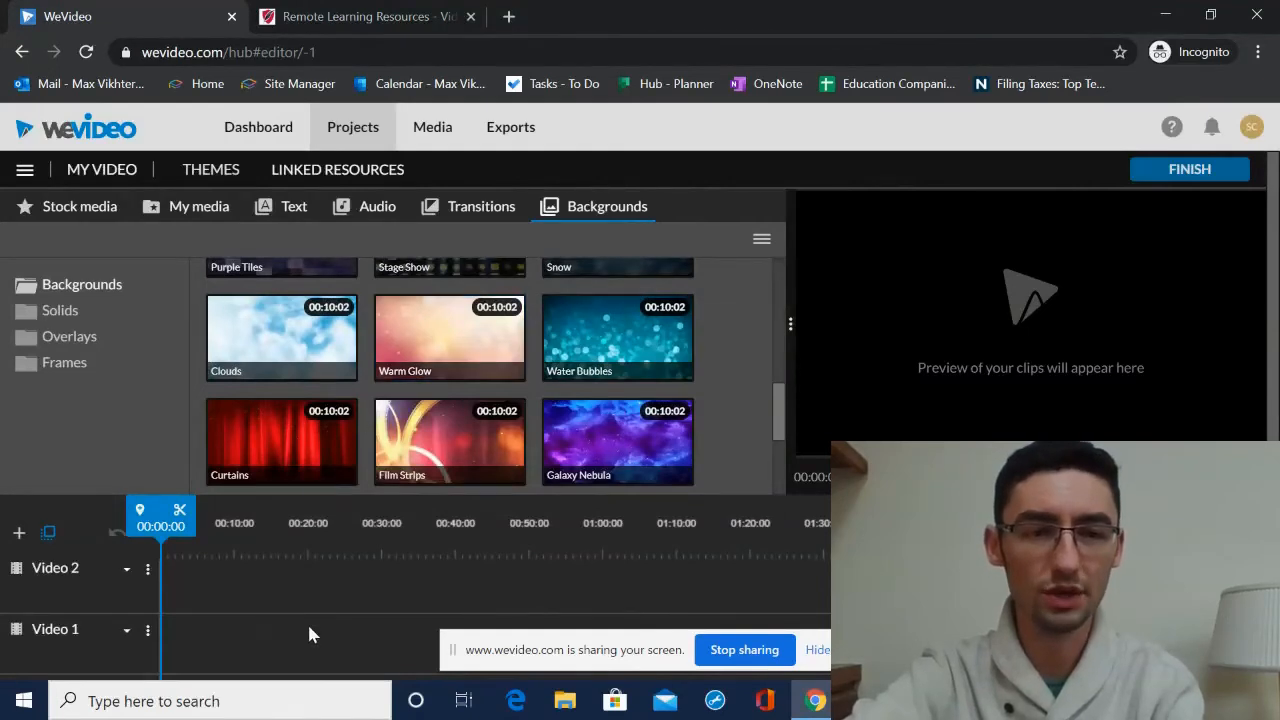
scroll(716, 338, "up", 5)
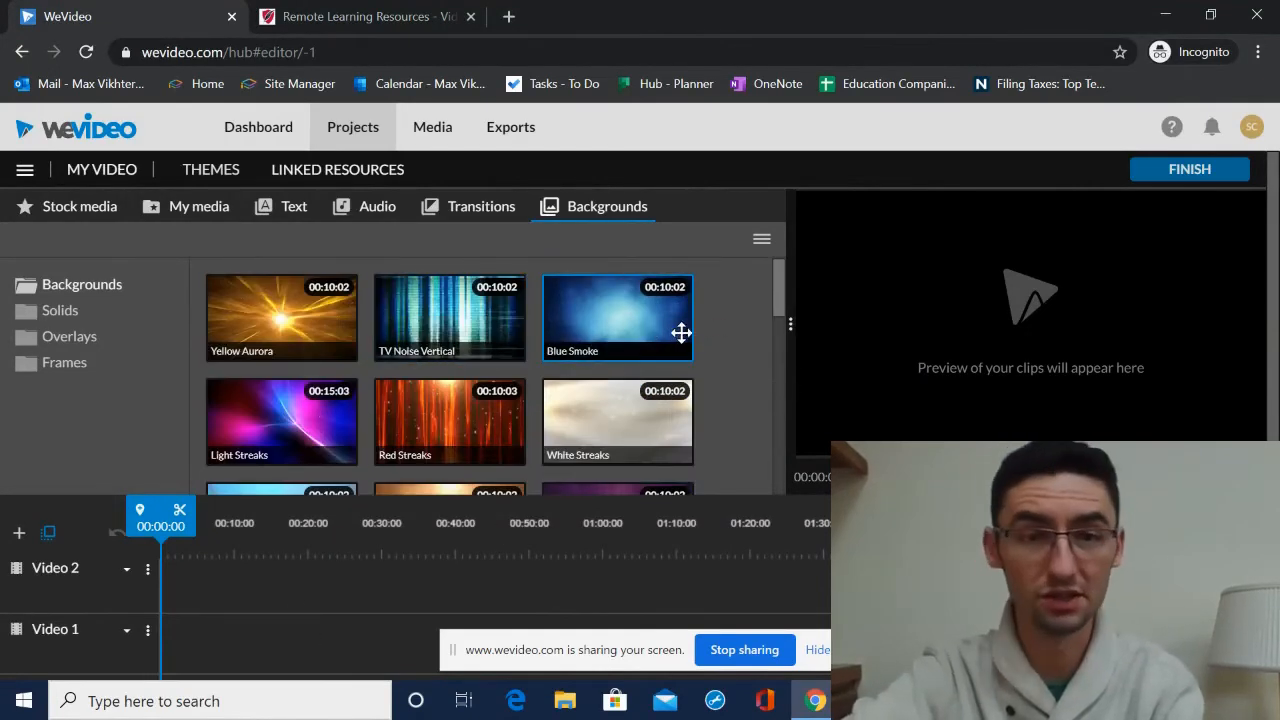
scroll(615, 321, "down", 5)
left_click_drag(300, 345, 198, 641)
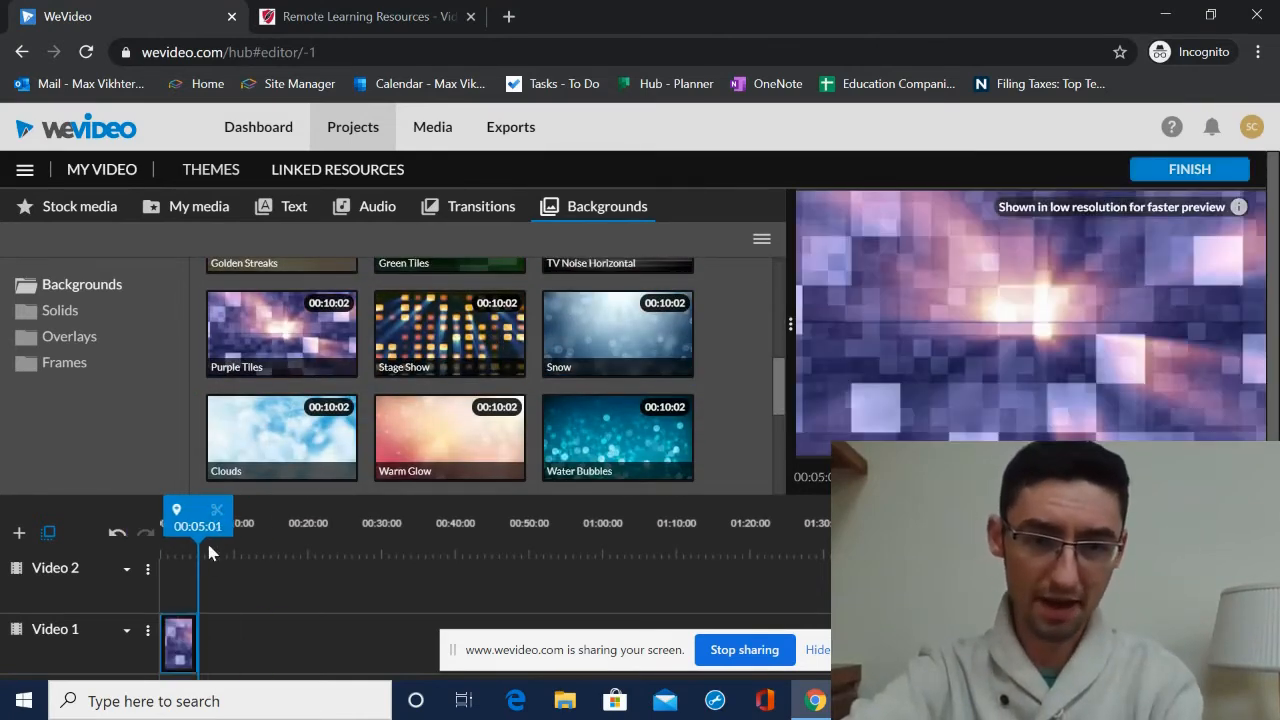
- Add a Static Basic text title to the Video 2 track above the background
left_click(174, 640)
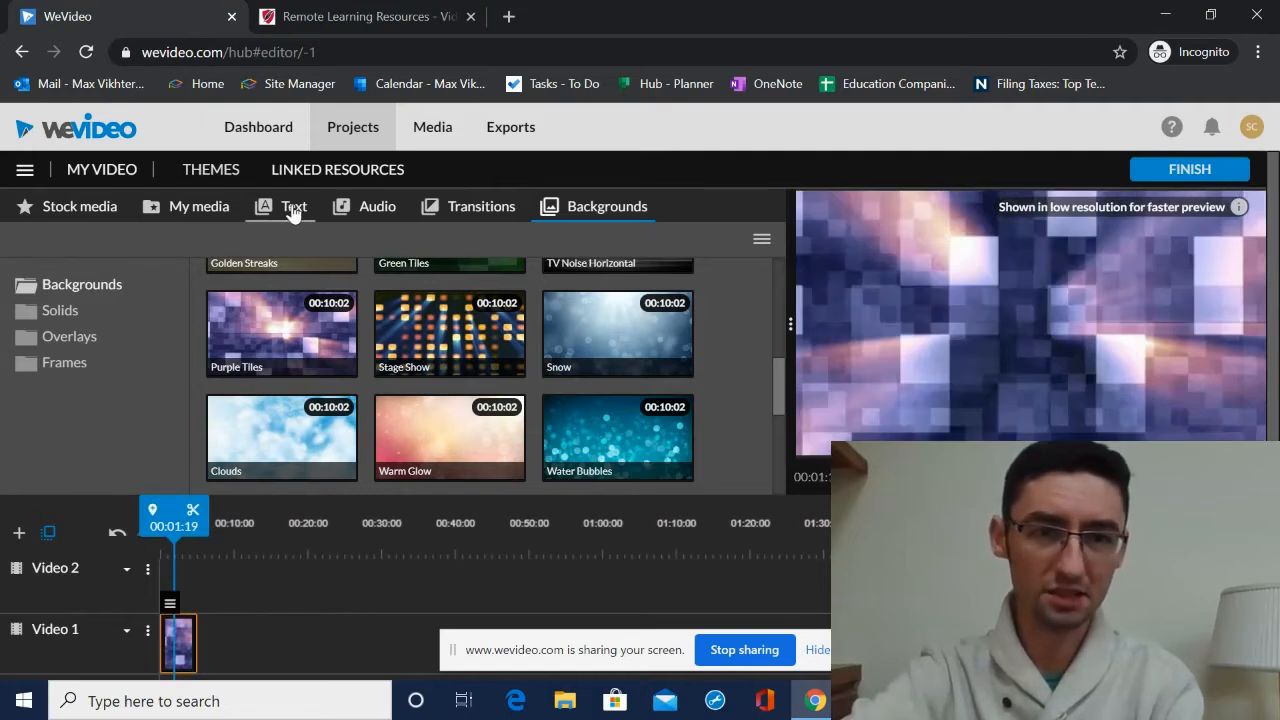
left_click(293, 207)
left_click(55, 311)
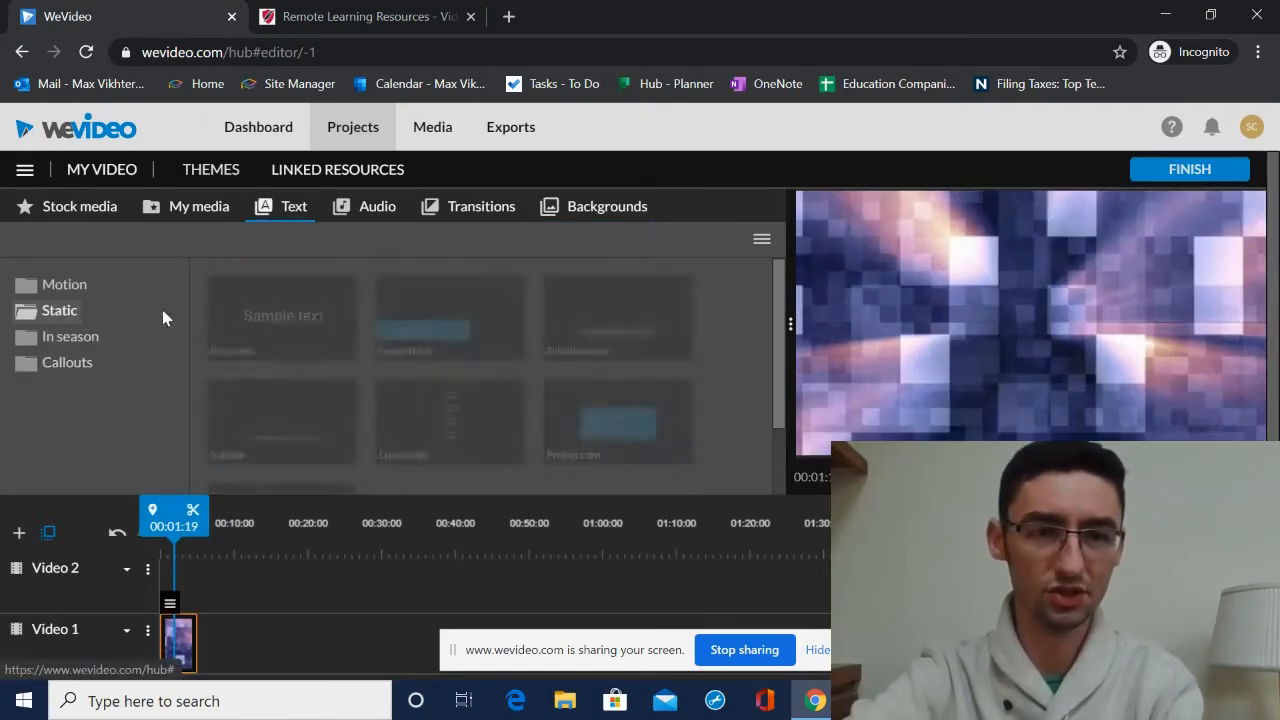
left_click_drag(260, 314, 181, 597)
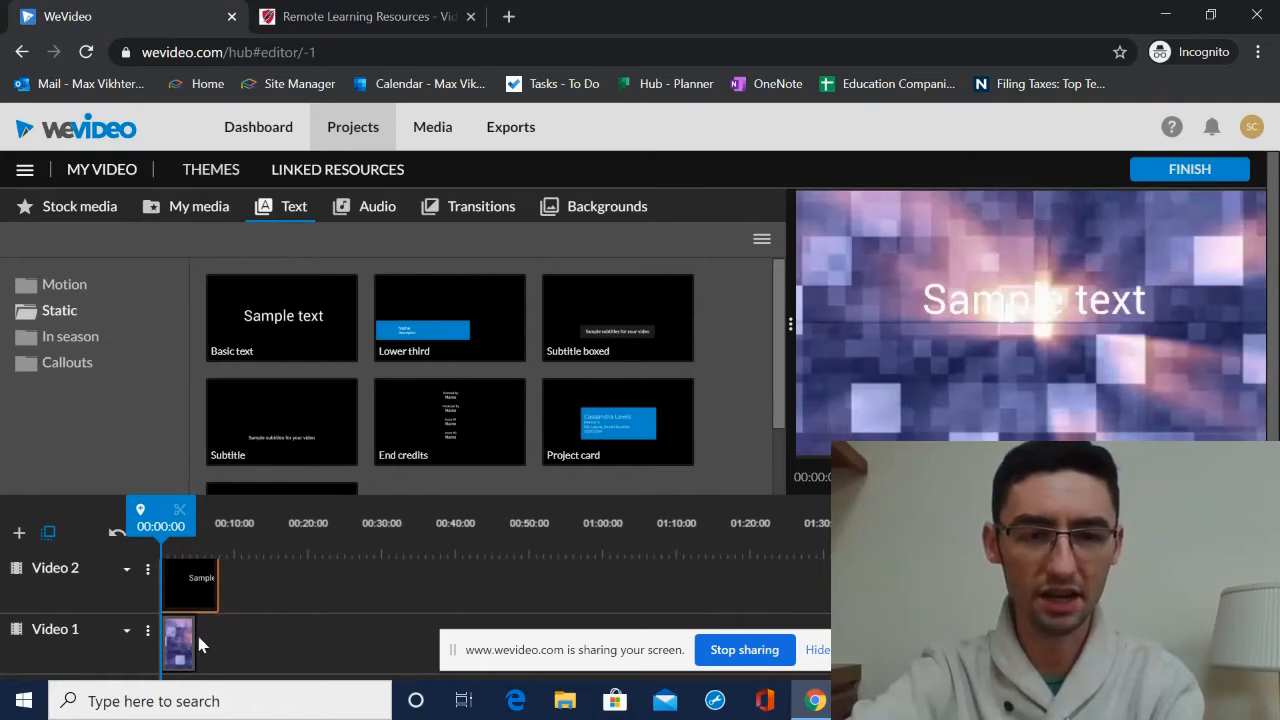
- Trim the text title on Video 2 to match the background clip's length
left_click(183, 646)
left_click(183, 646)
mouse_move(190, 639)
left_mouse_down()
mouse_move(207, 643)
mouse_move(194, 643)
left_mouse_up()
left_click(196, 578)
left_click_drag(210, 594, 194, 588)
mouse_move(189, 527)
left_mouse_down()
mouse_move(168, 527)
mouse_move(198, 532)
mouse_move(166, 528)
left_mouse_up()
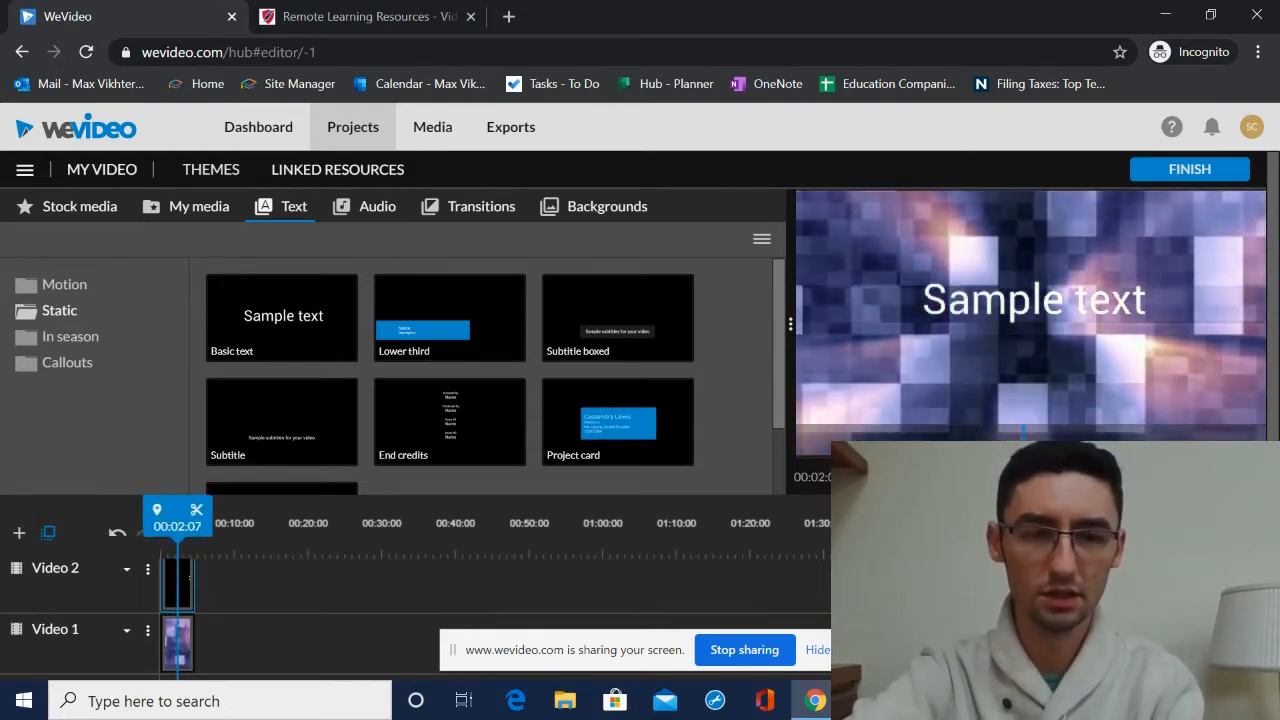
- Change the title text to All About Cars and move it higher in the frame
double_click(177, 585)
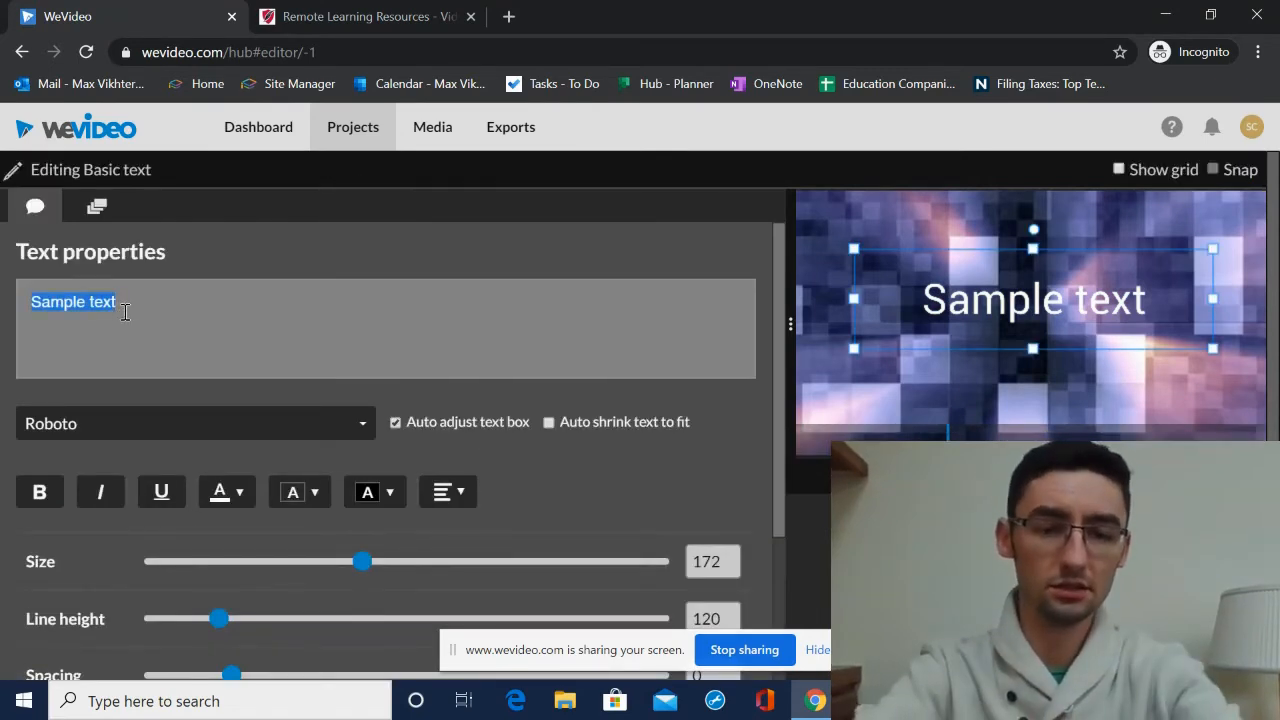
type("All About Cars")
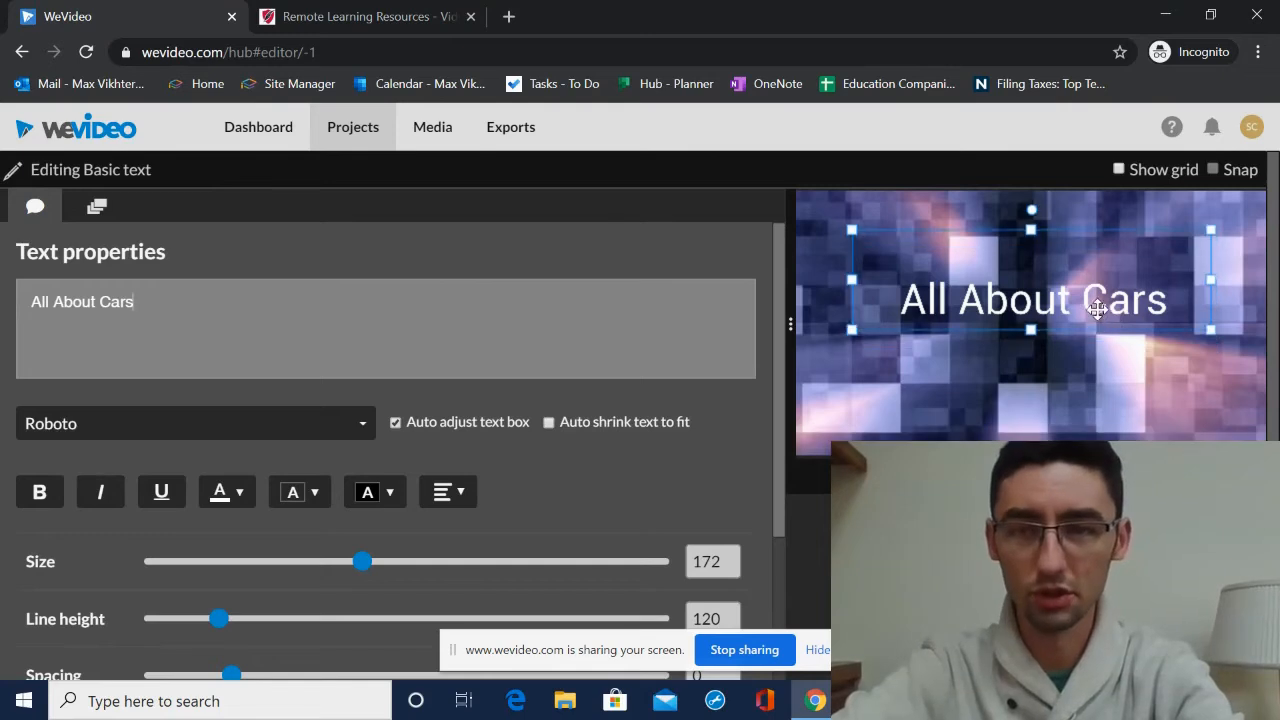
left_click_drag(1100, 330, 1085, 295)
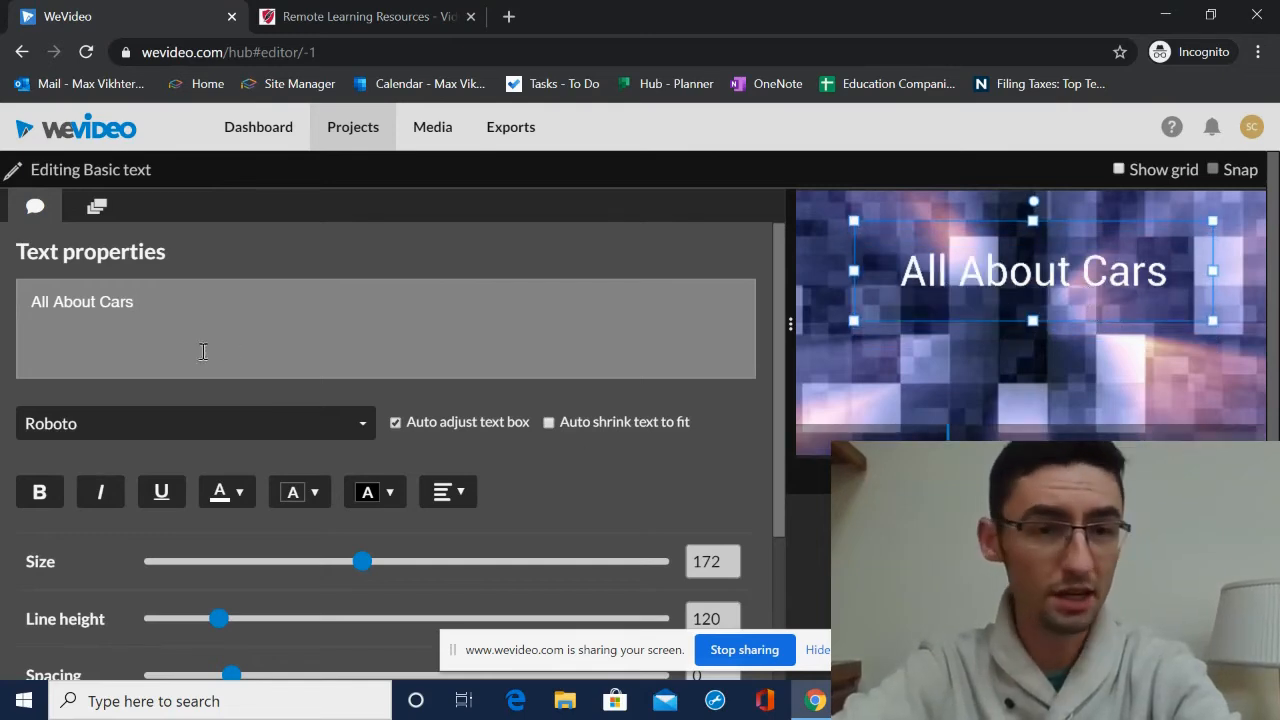
- Set the title size to 204 and the font to Abril Fatface, then save the text edits
left_click_drag(363, 567, 408, 571)
left_click(152, 428)
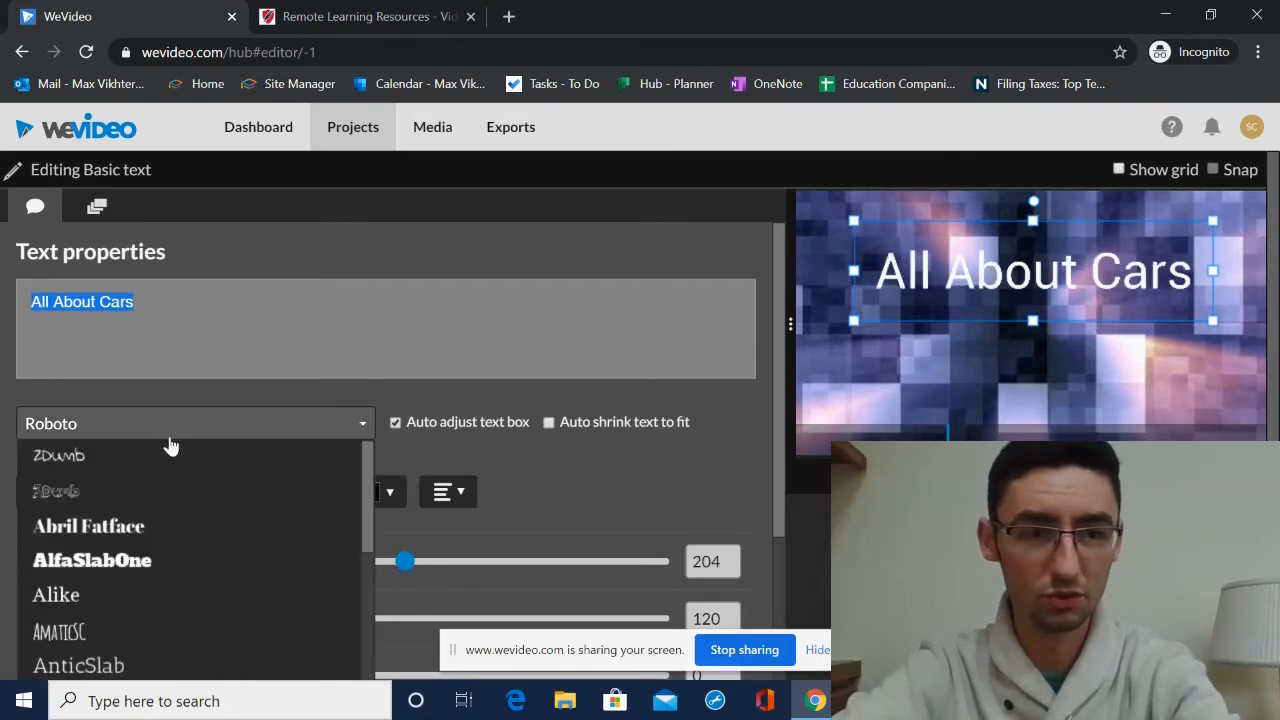
left_click(138, 540)
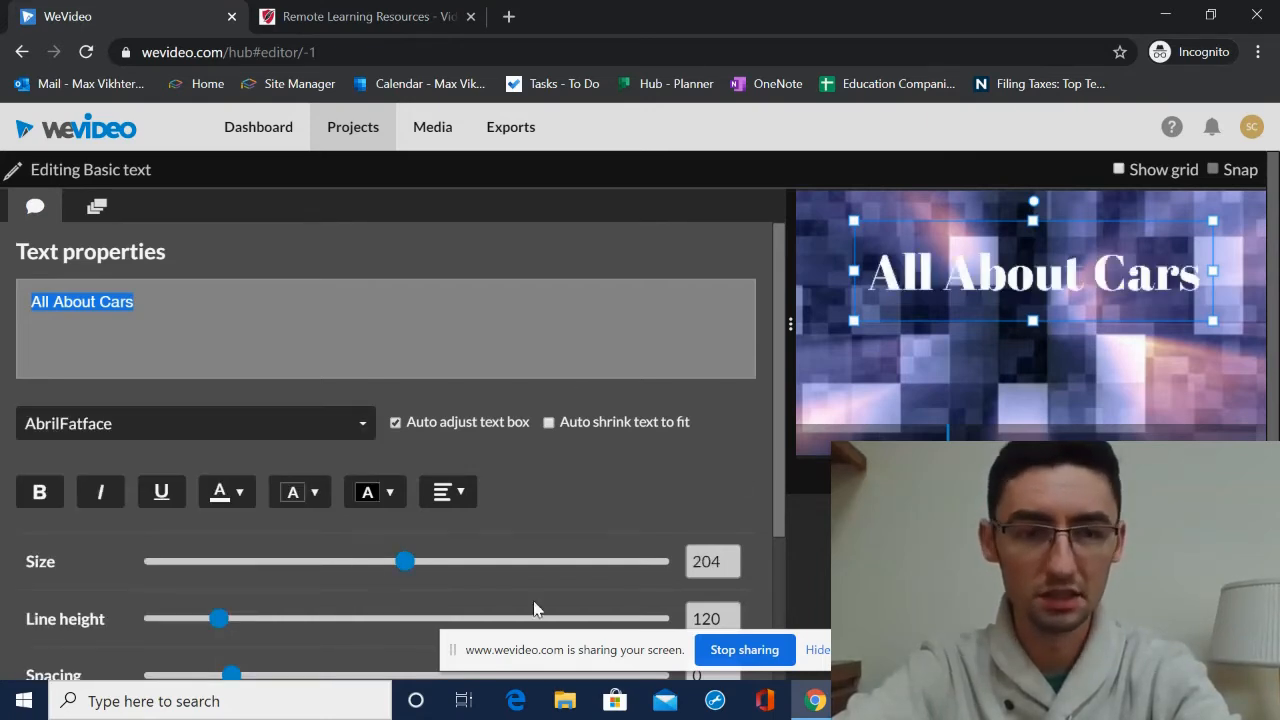
scroll(534, 608, "down", 5)
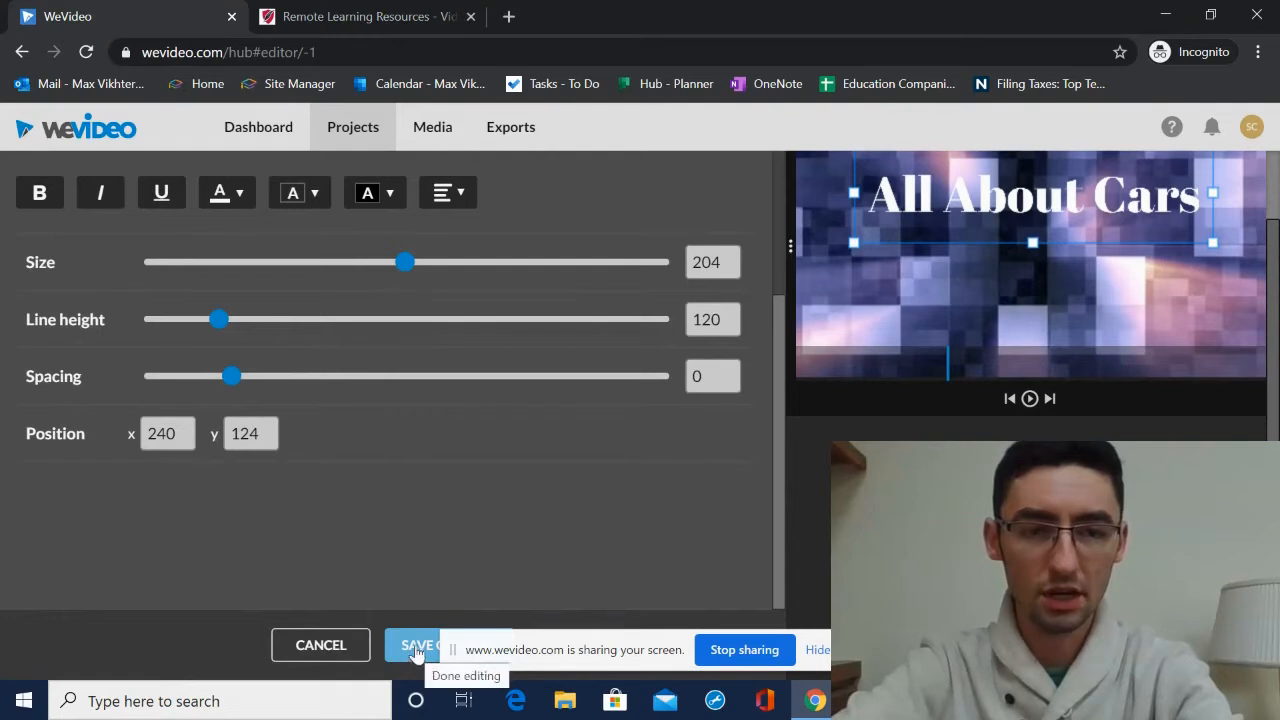
left_click(416, 647)
- Search the stock media library for car
scroll(175, 352, "up", 1)
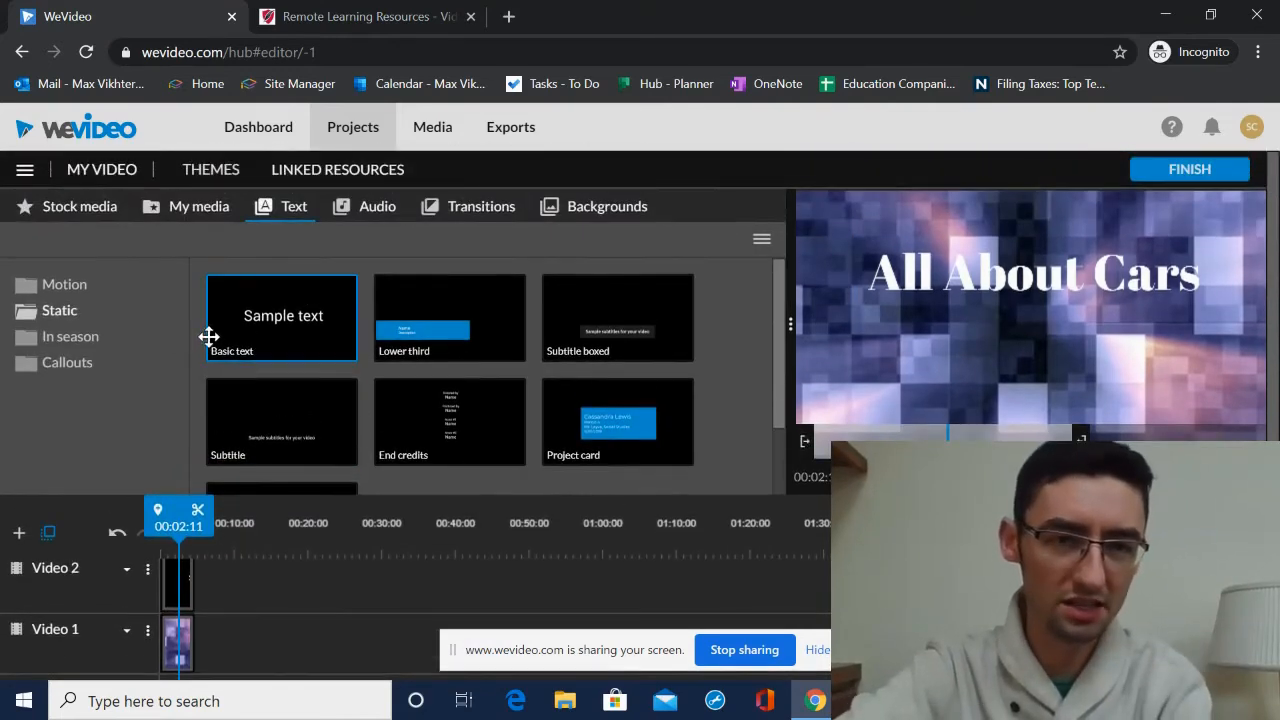
left_click(45, 213)
left_click(117, 254)
type("car")
key("Return")
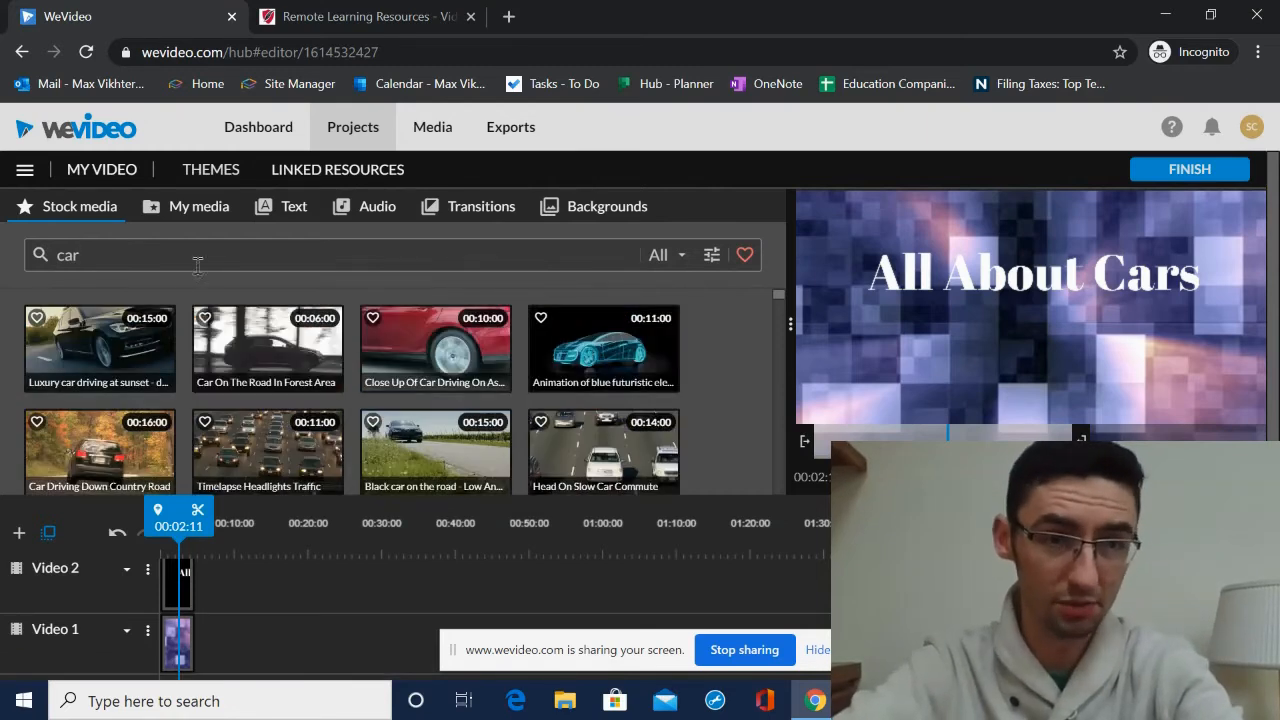
- Add the Luxury car driving at sunset clip to Video 1 after the background and shorten its end
left_click(122, 344)
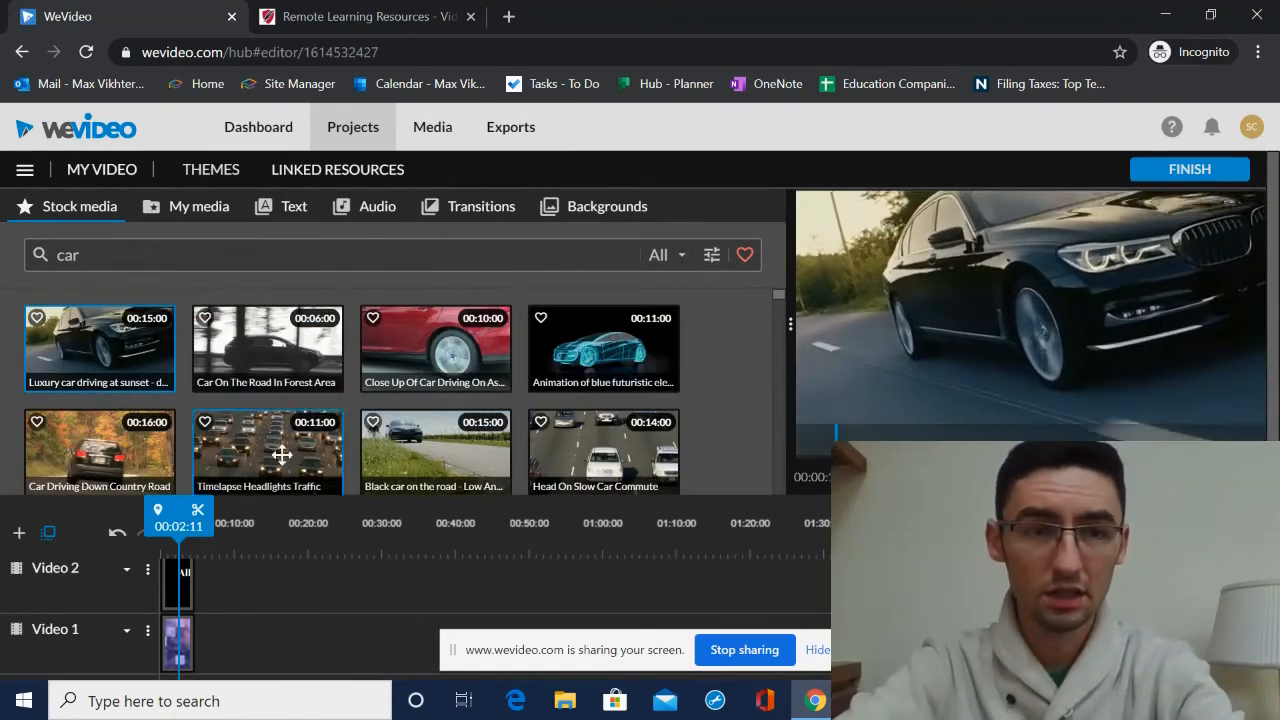
left_click_drag(130, 352, 228, 634)
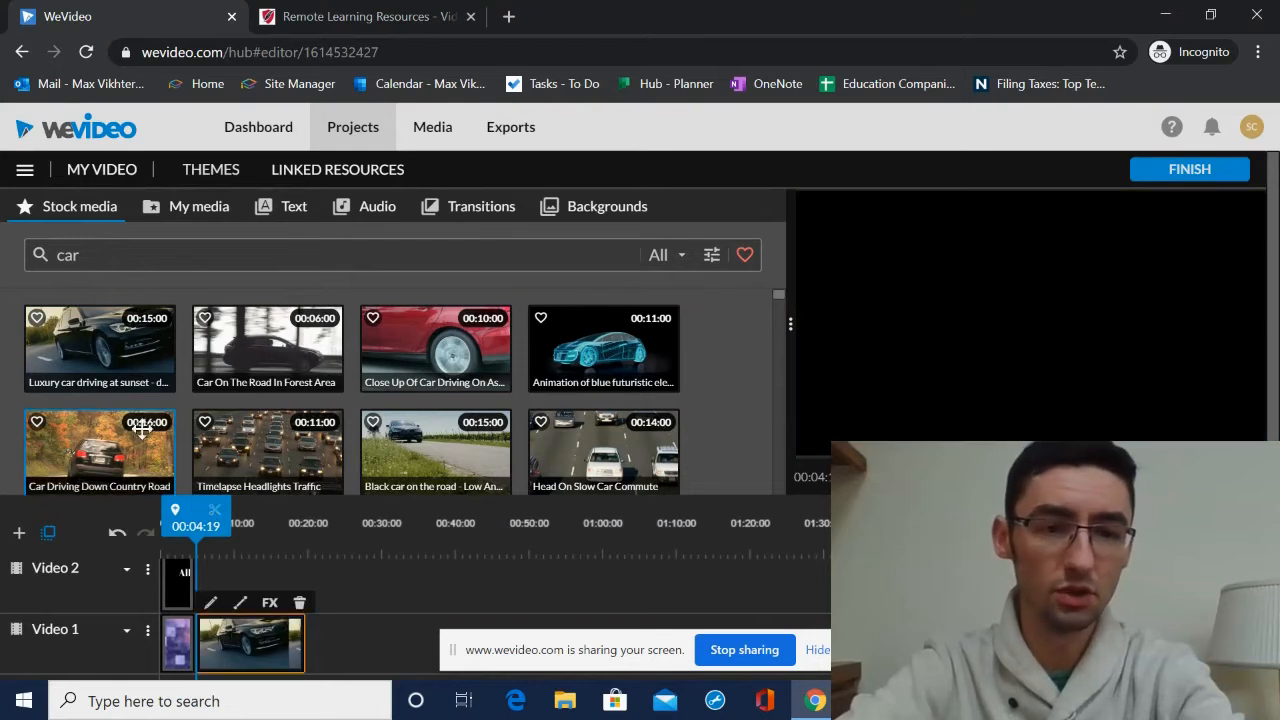
left_click_drag(198, 545, 289, 545)
left_click_drag(301, 632, 235, 632)
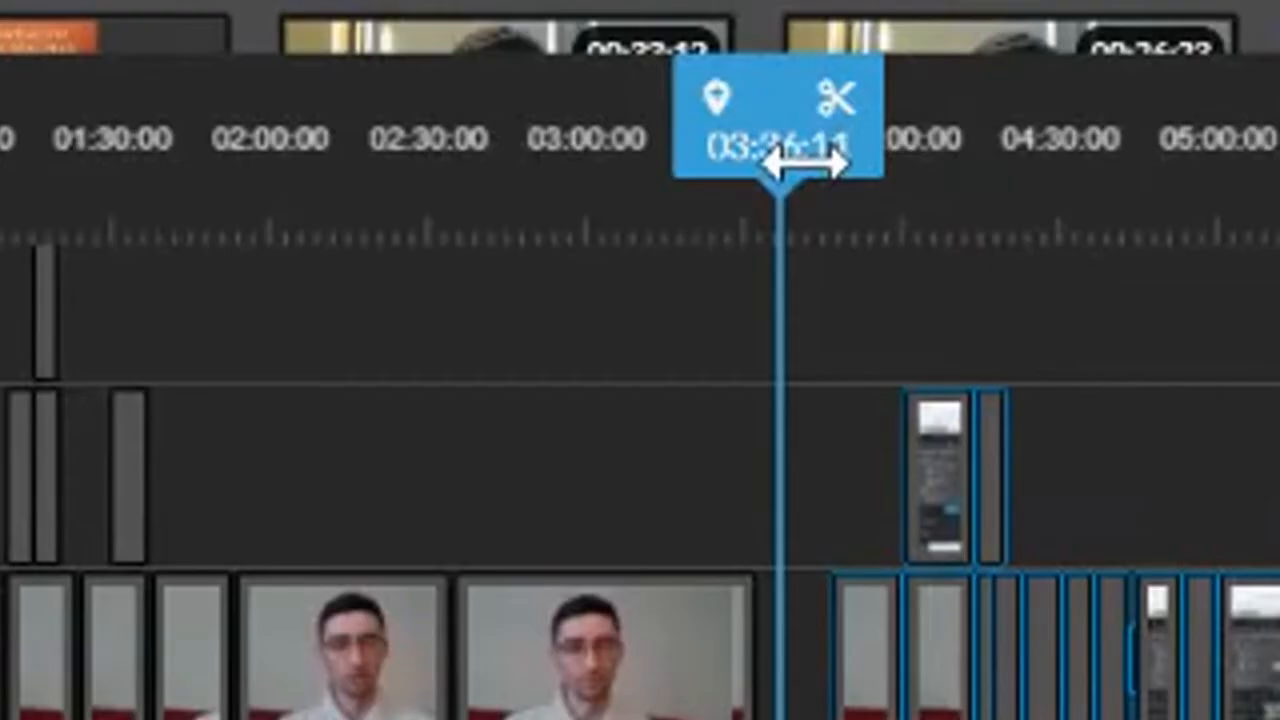
- Scrub the playhead back and forth along the timeline
left_click_drag(800, 165, 707, 148)
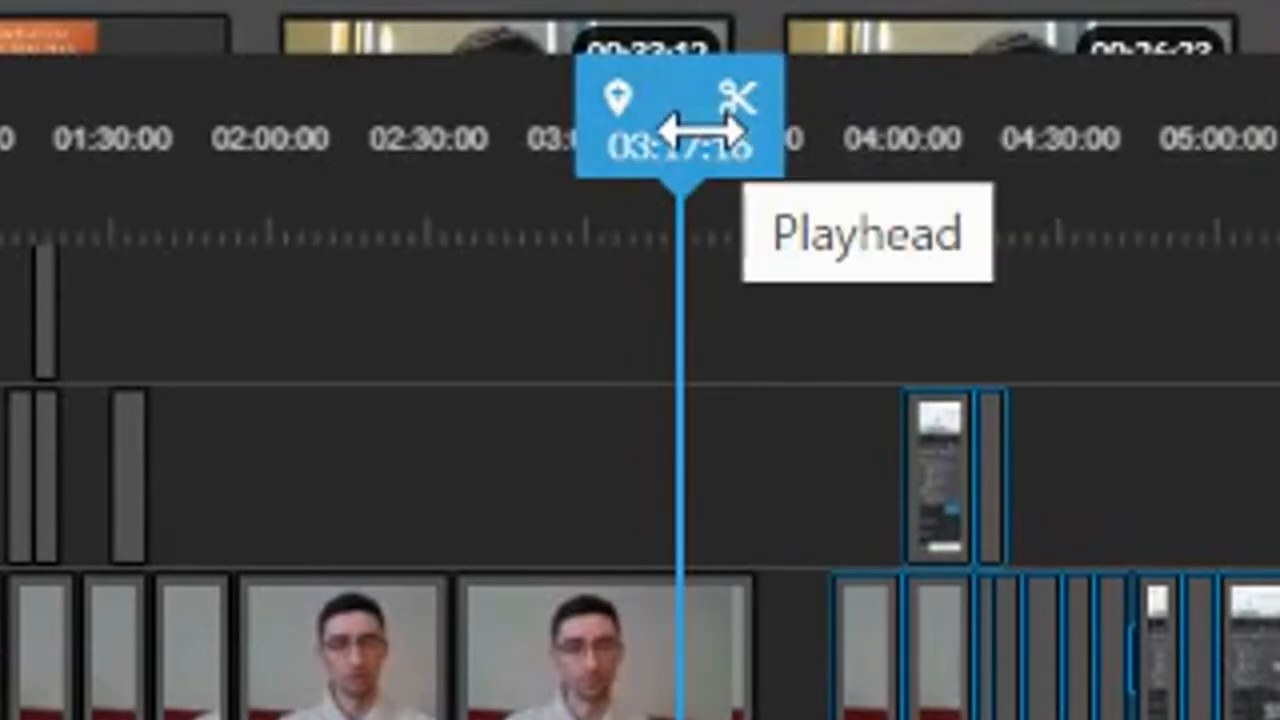
left_click_drag(700, 130, 740, 146)
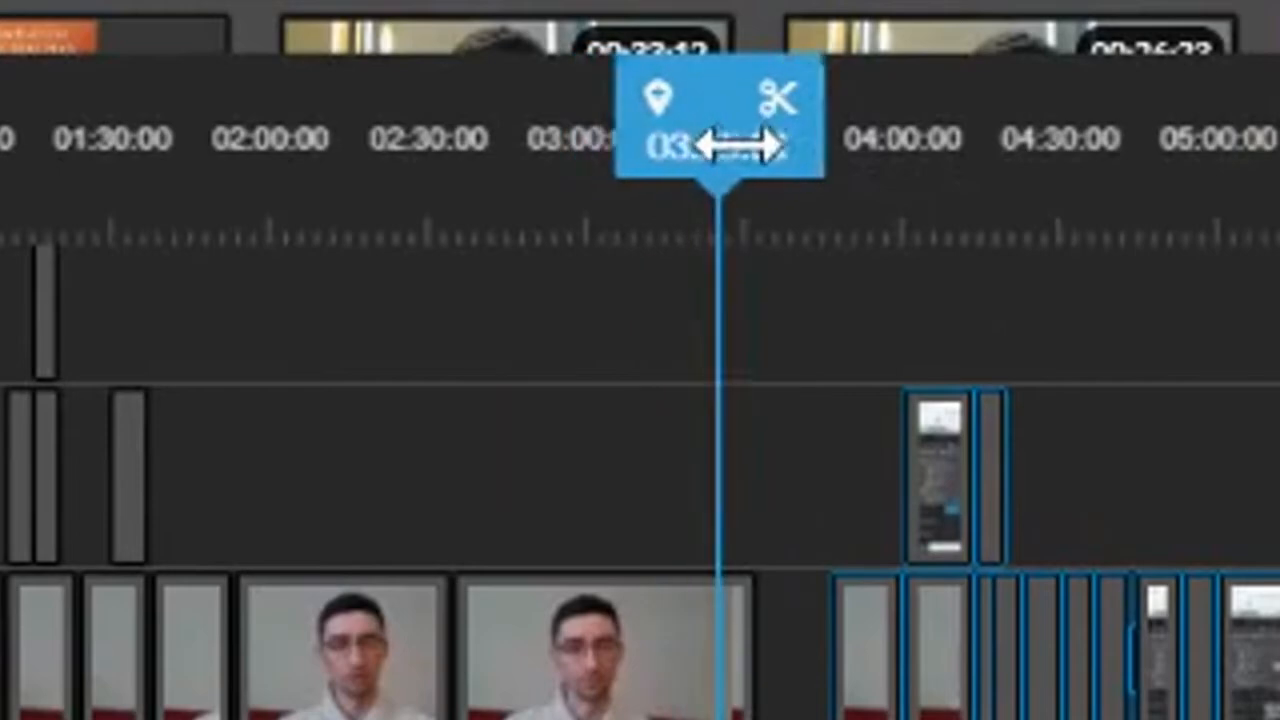
- Trim the ending of a webcam clip in a longer project's timeline and zoom the timeline out
left_click(736, 655)
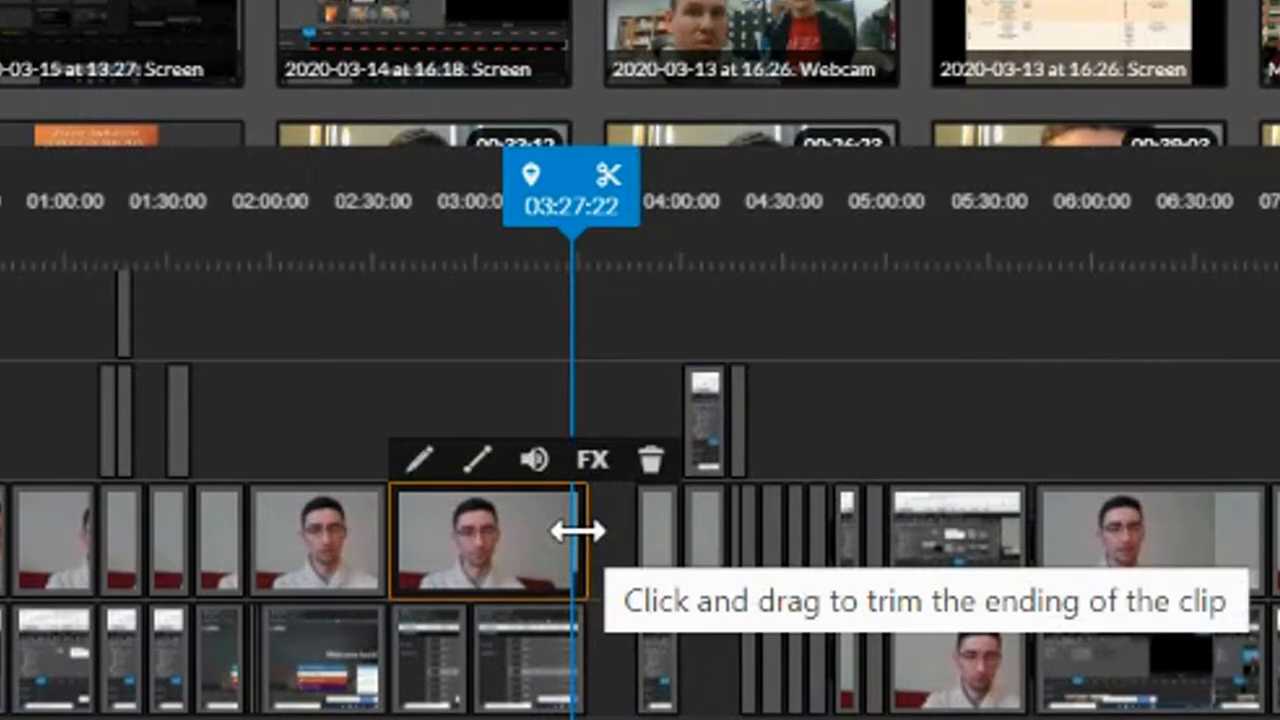
mouse_move(577, 531)
left_mouse_down()
mouse_move(613, 531)
mouse_move(509, 520)
mouse_move(567, 521)
left_mouse_up()
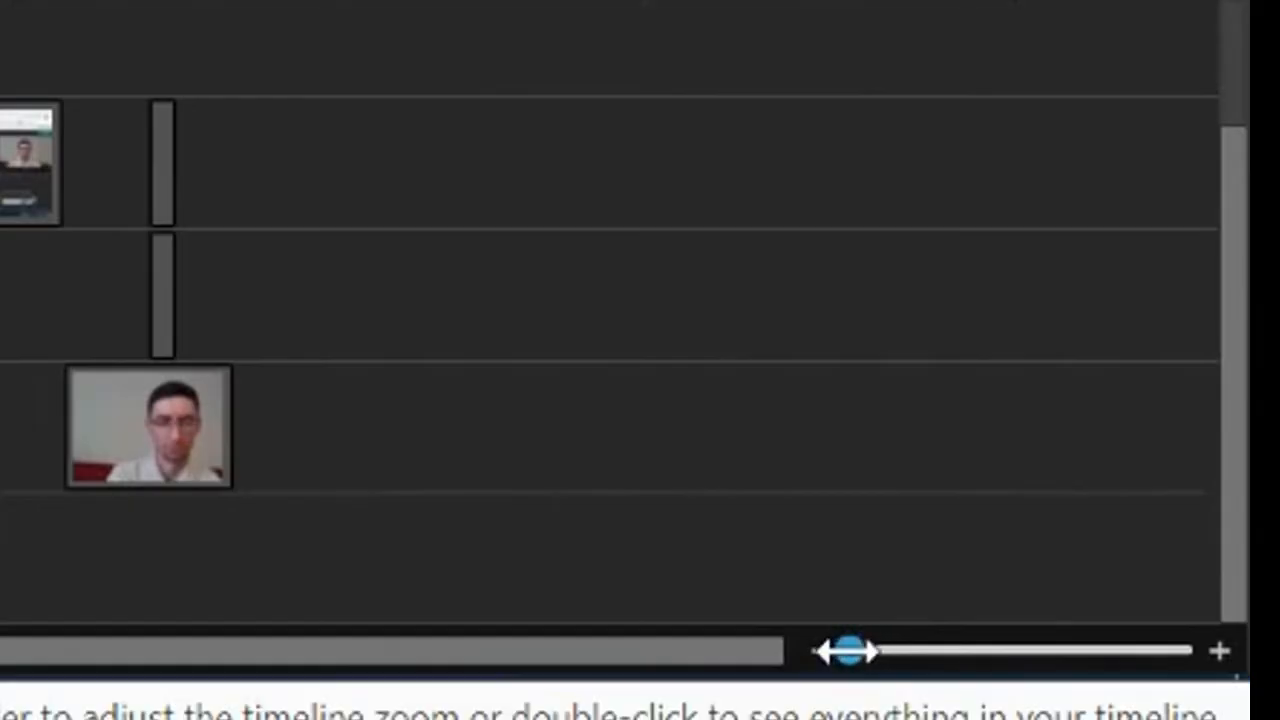
left_click_drag(847, 651, 820, 641)
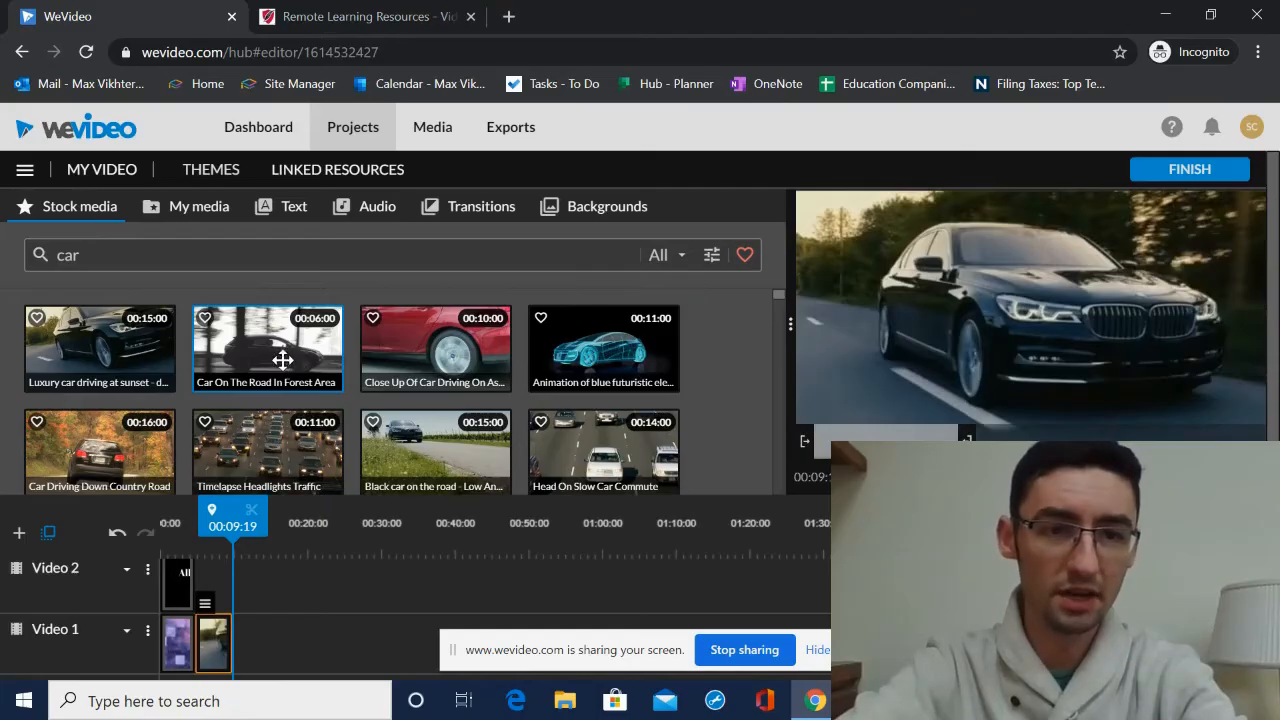
- Add the Car On The Road In Forest Area clip to Video 1 after the luxury car clip
left_click(288, 355)
left_click_drag(289, 354, 256, 645)
left_click_drag(248, 517, 213, 517)
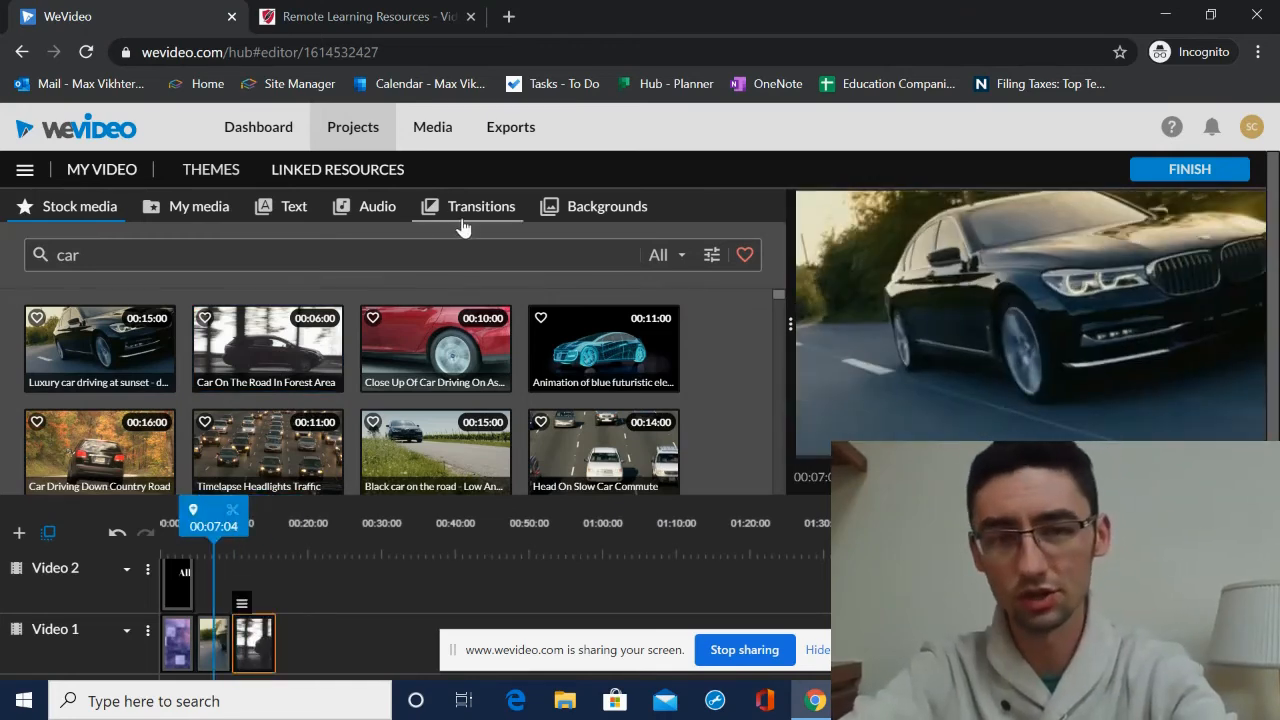
- Browse the Standard transitions and add one between the luxury car clip and the forest clip on Video 1
left_click(466, 218)
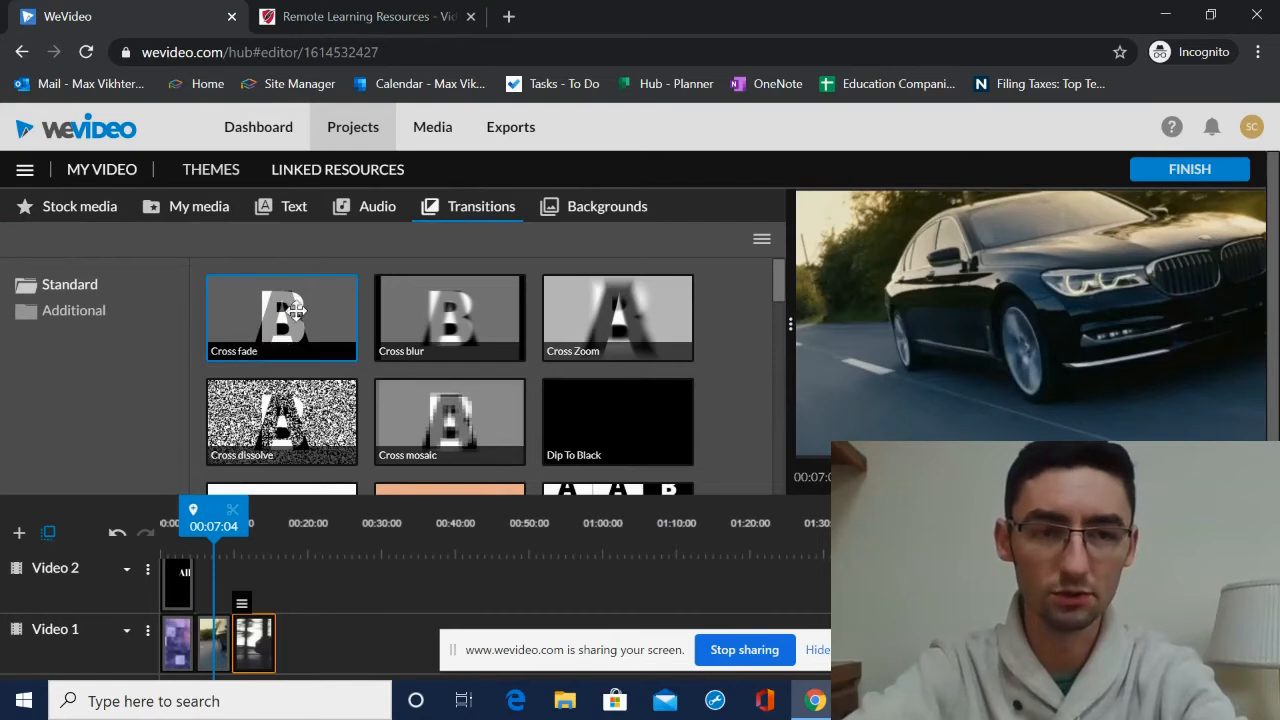
scroll(295, 310, "down", 1)
left_click(317, 412)
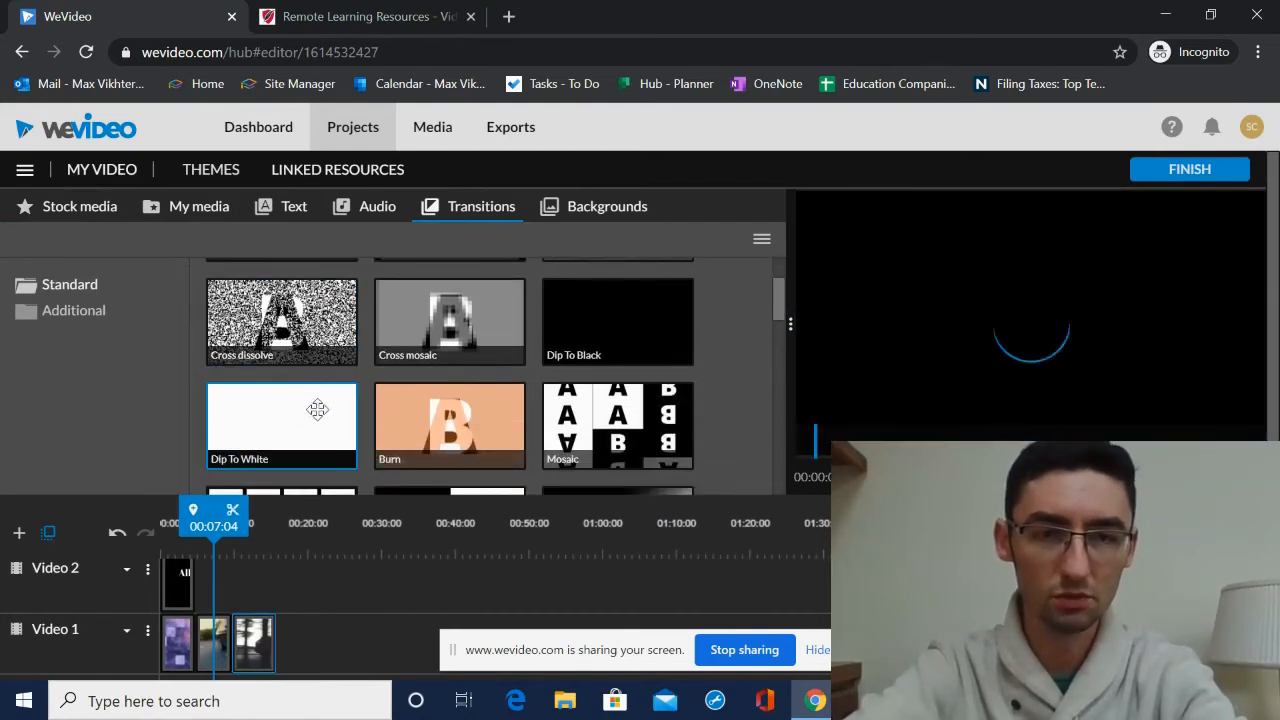
scroll(301, 411, "down", 1)
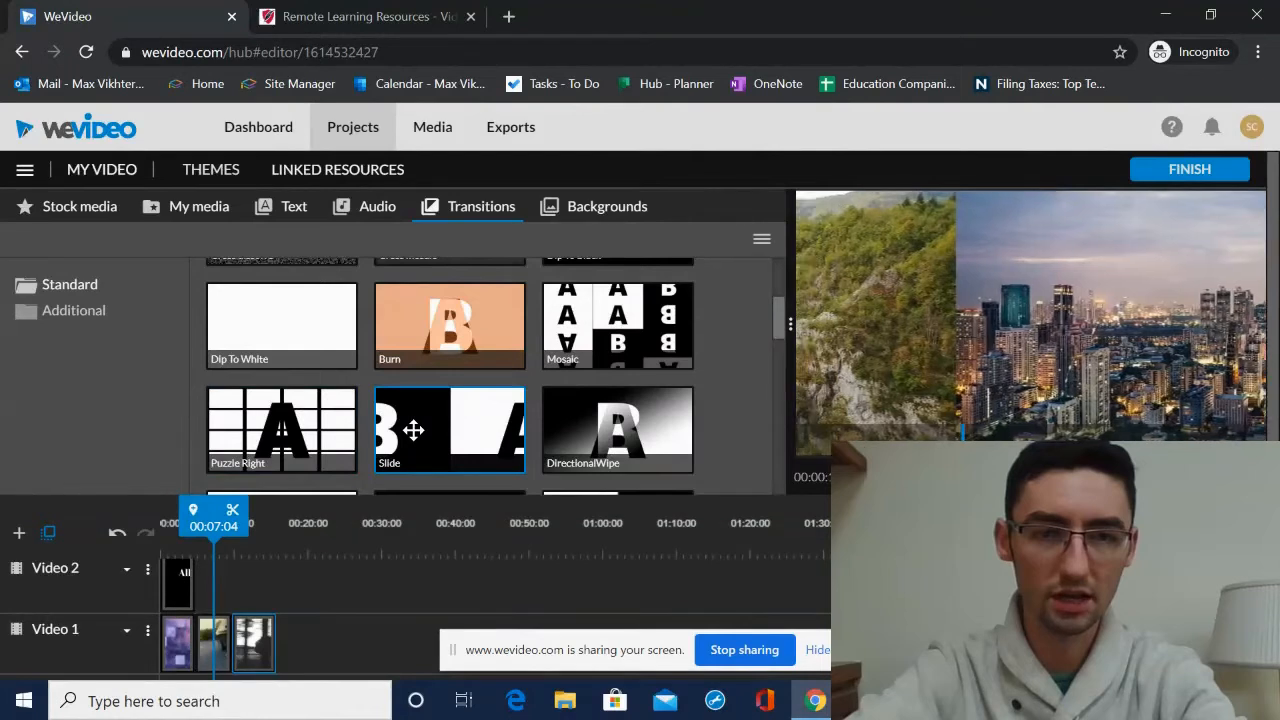
scroll(493, 404, "down", 1)
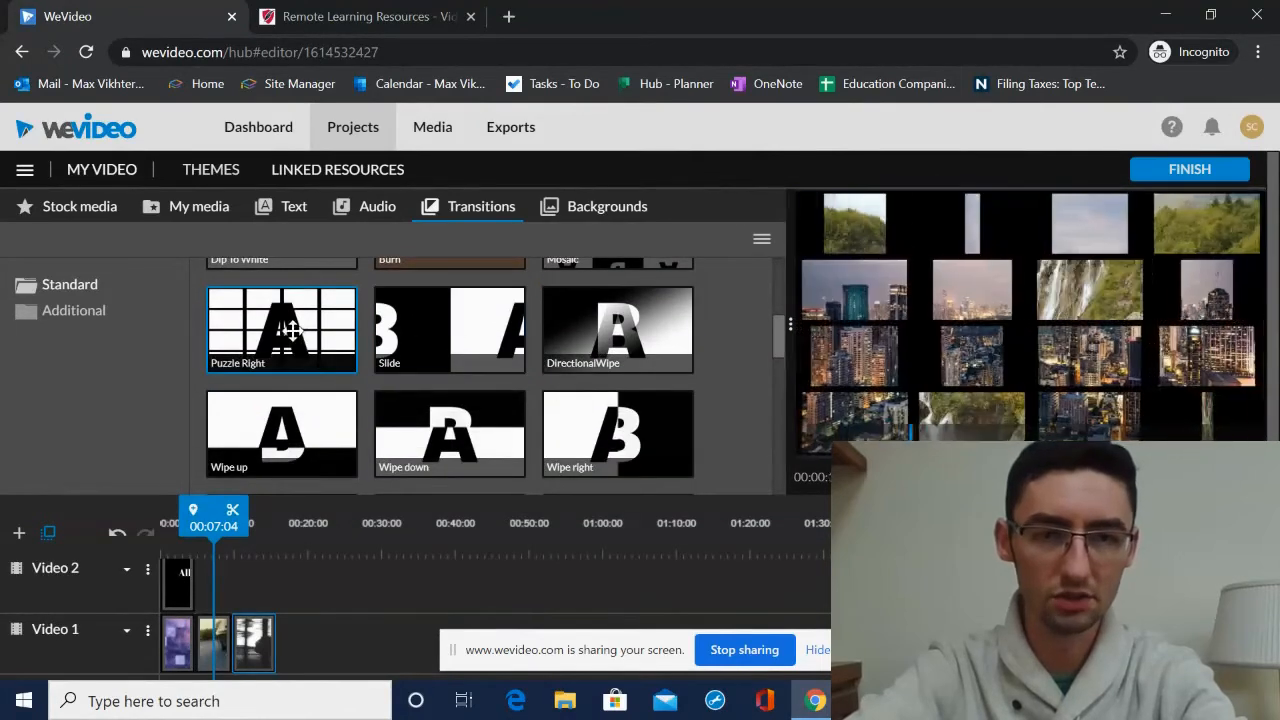
left_click_drag(293, 491, 243, 583)
mouse_move(231, 527)
left_mouse_down()
mouse_move(206, 526)
mouse_move(218, 528)
left_mouse_up()
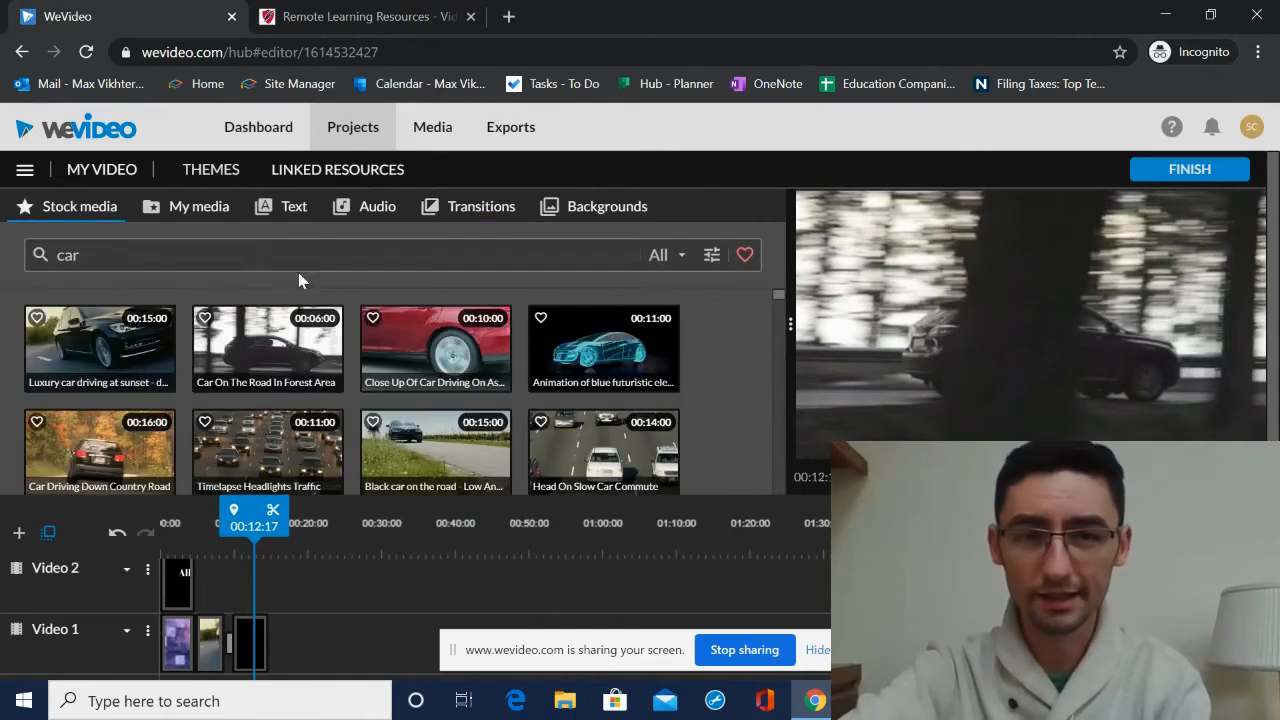
- Filter the car stock results to Images, then to Audio, and preview the Easy Ride track
left_click(657, 266)
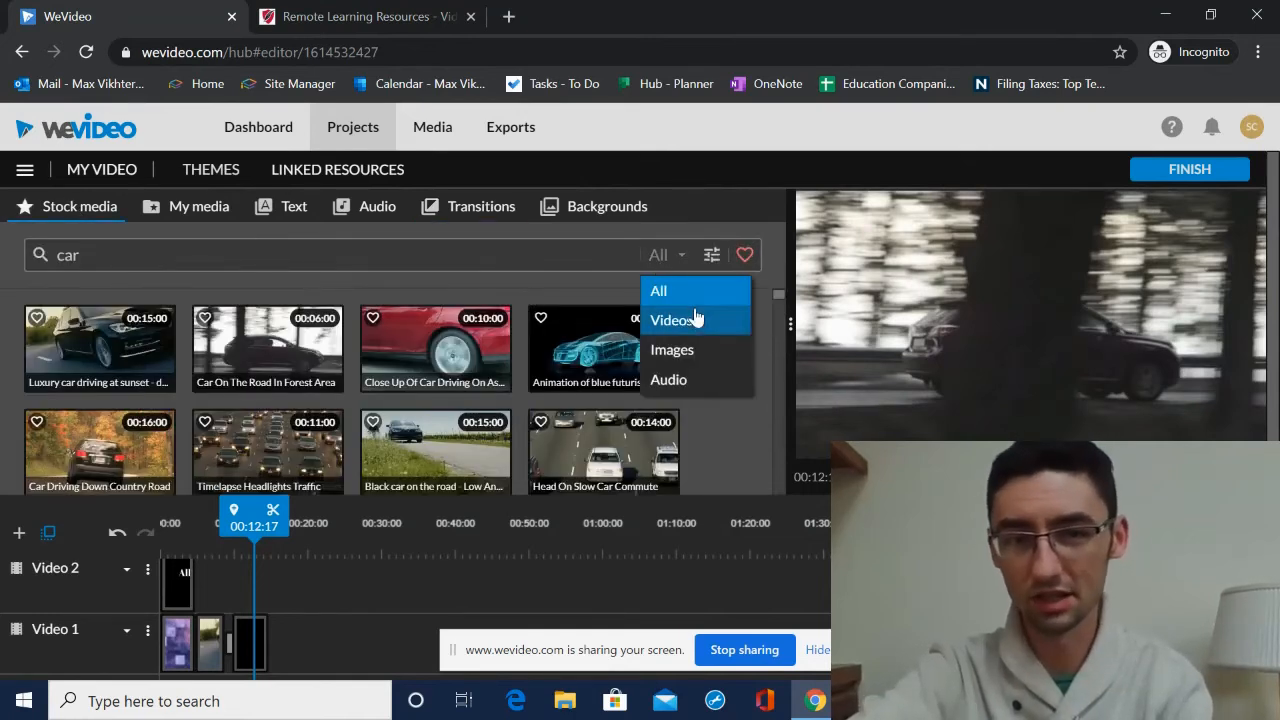
left_click(698, 350)
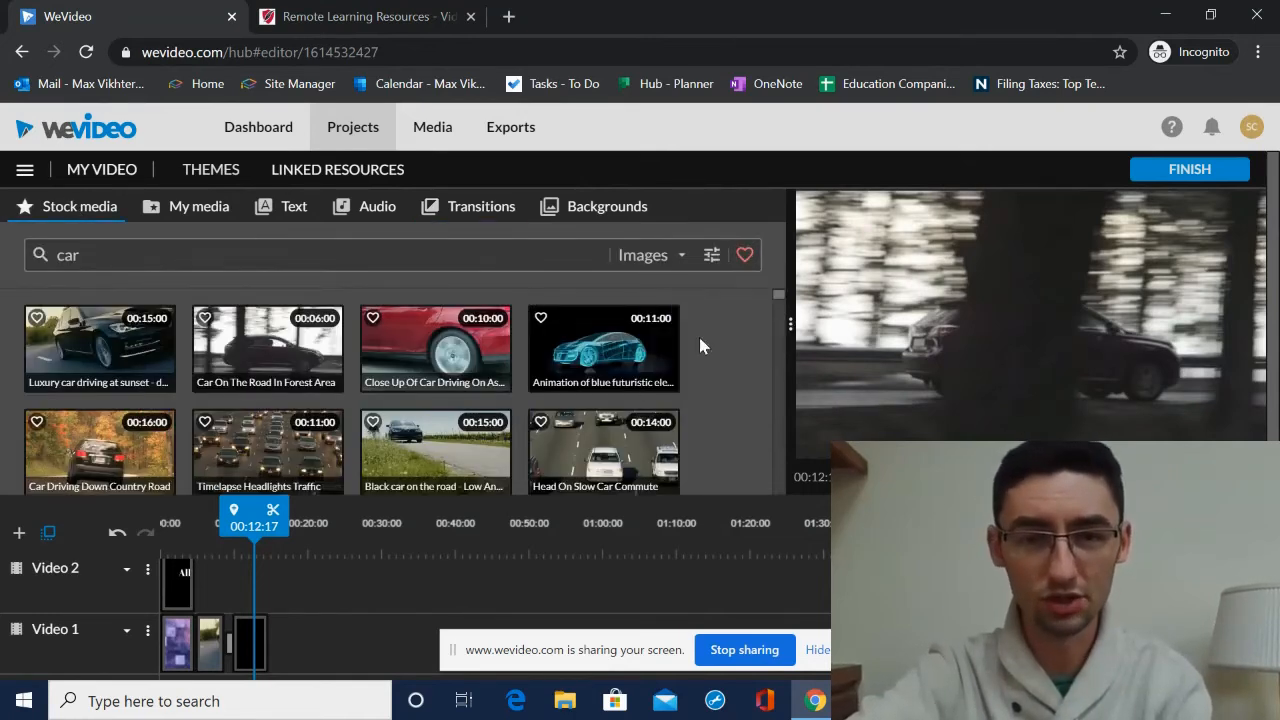
left_click(668, 260)
left_click(667, 377)
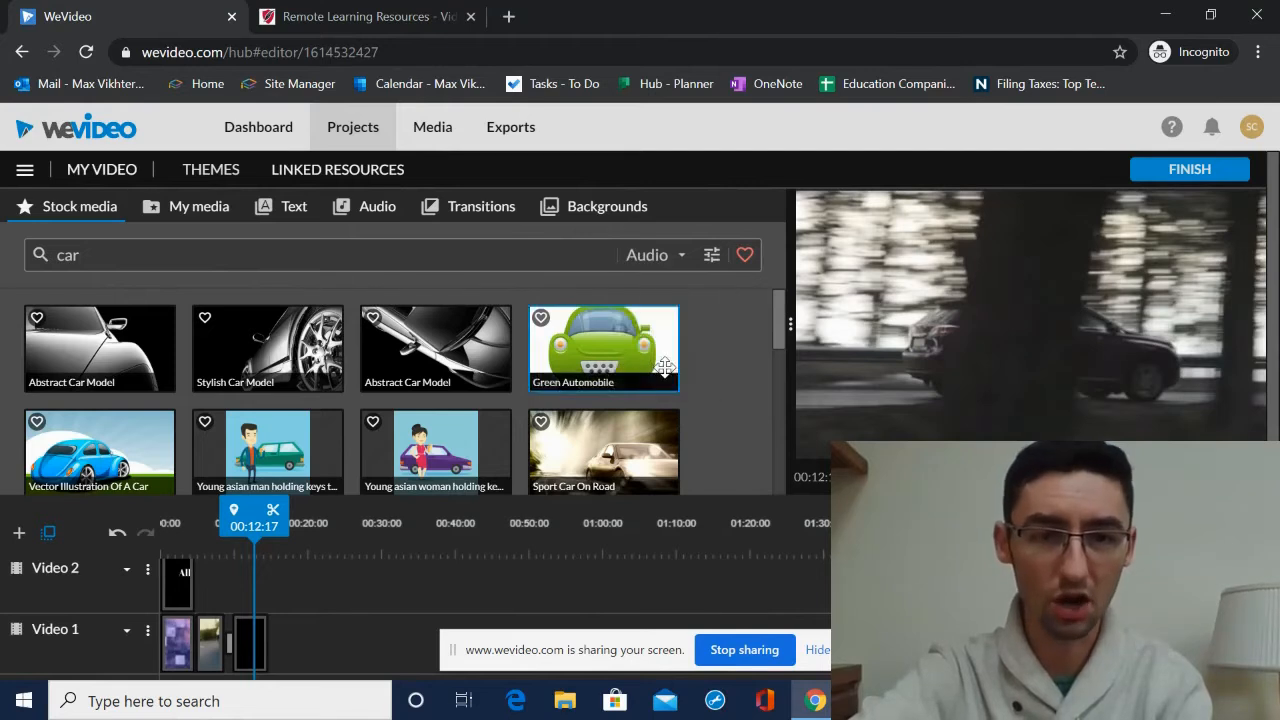
left_click(104, 342)
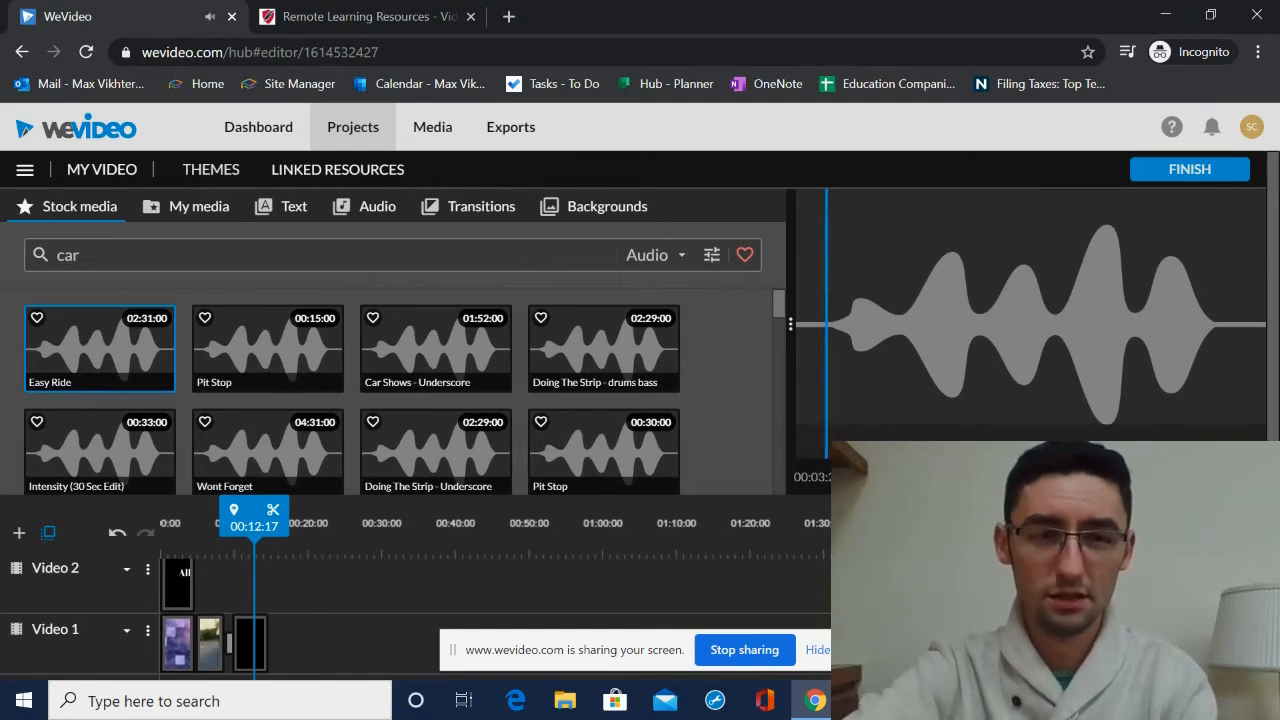
- Refine the audio search to exclude Music and preview the Honking Car Horn and Diesel Car Starting With Skids effects
left_click(712, 255)
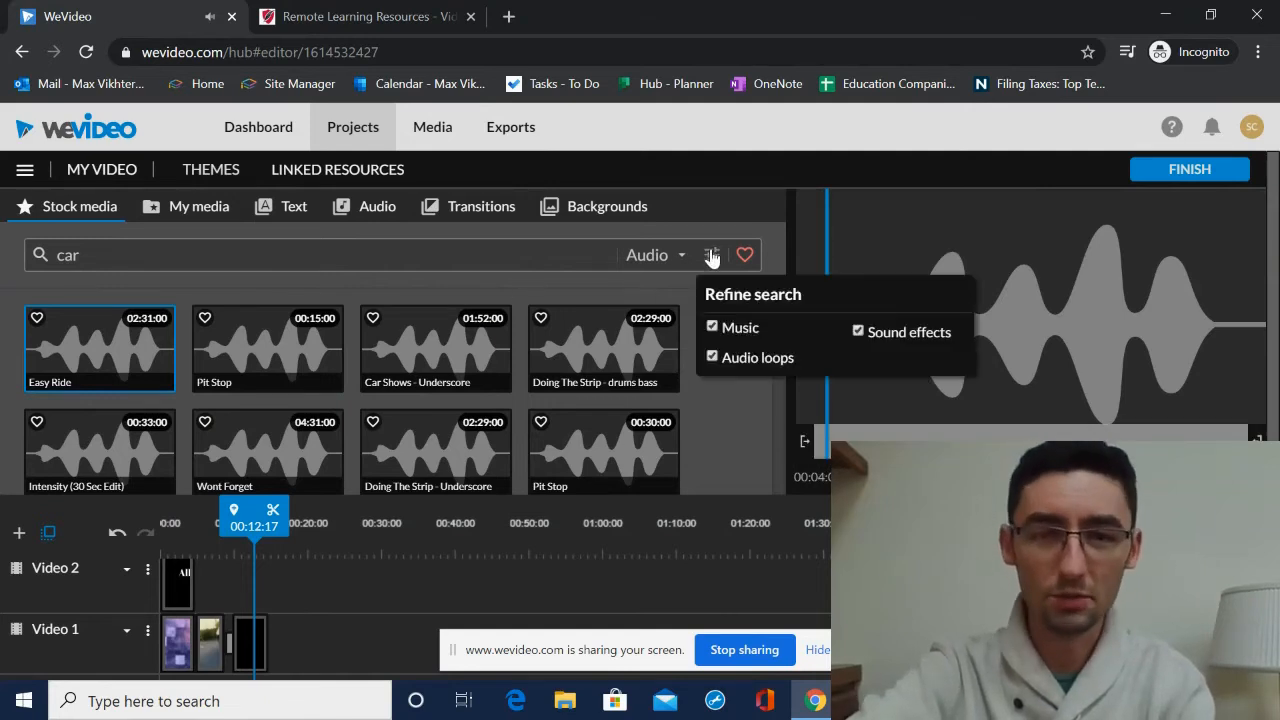
left_click(712, 328)
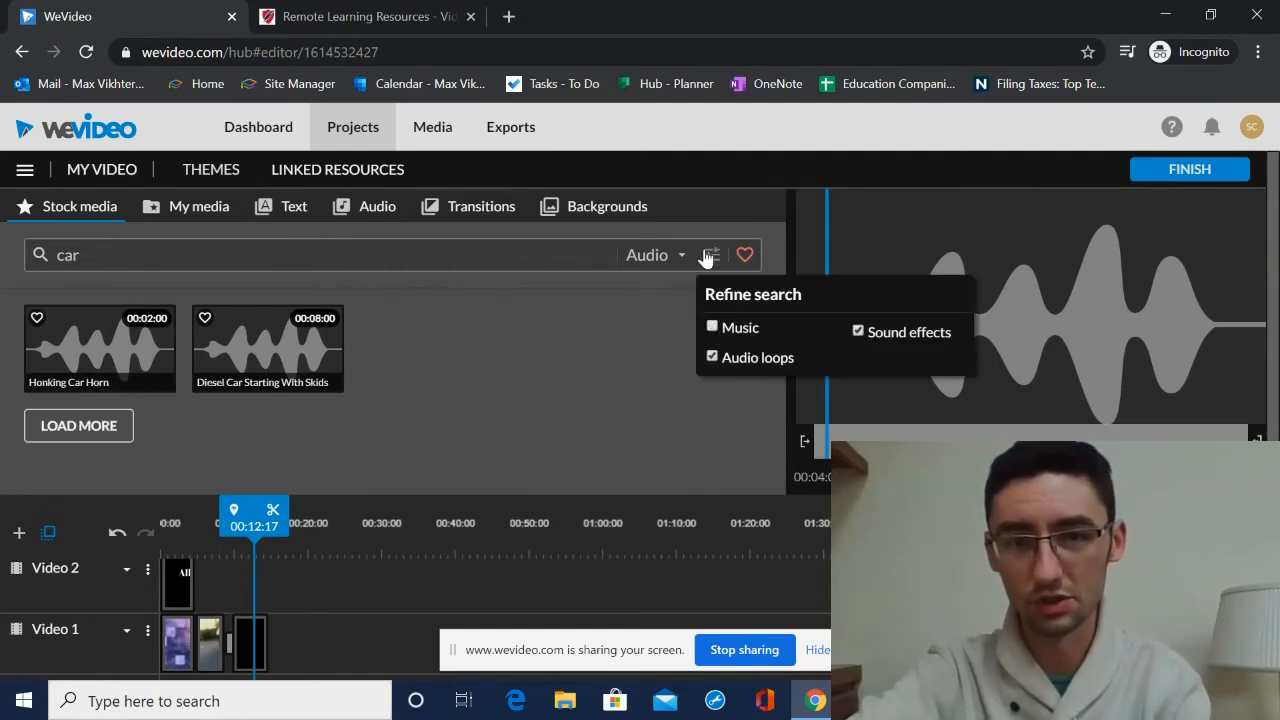
left_click(100, 338)
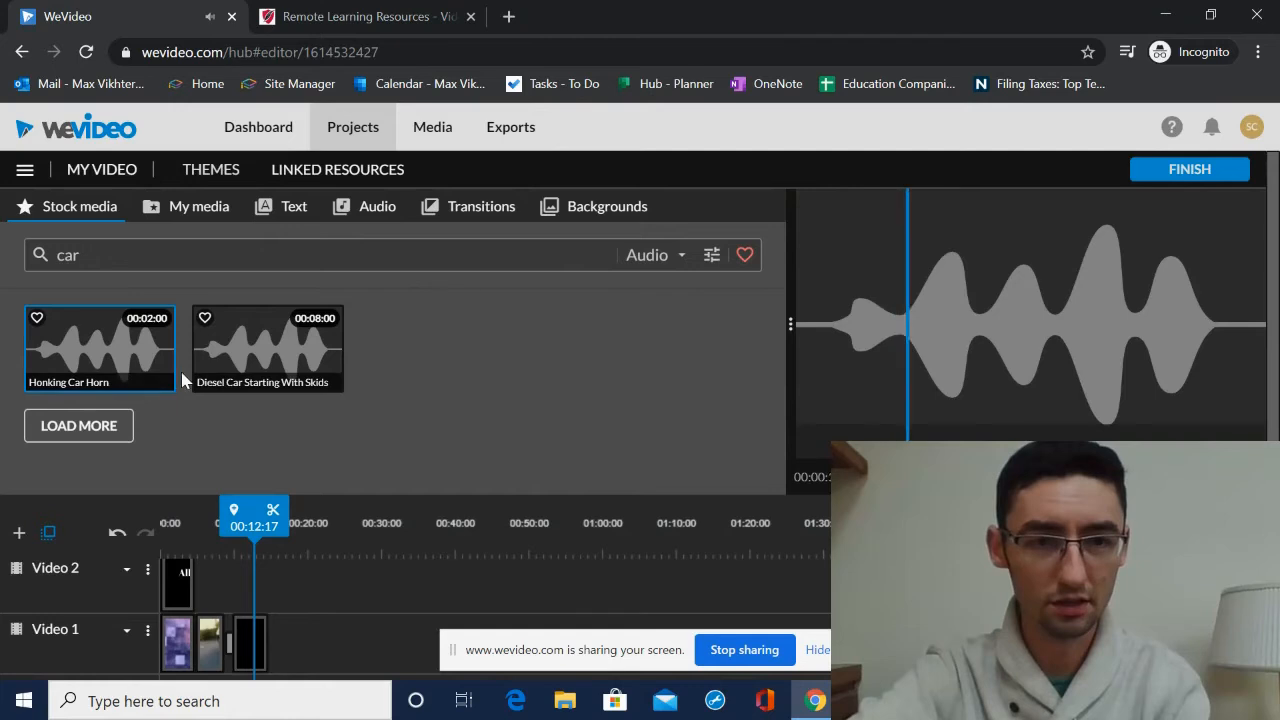
left_click(280, 354)
scroll(405, 561, "down", 2)
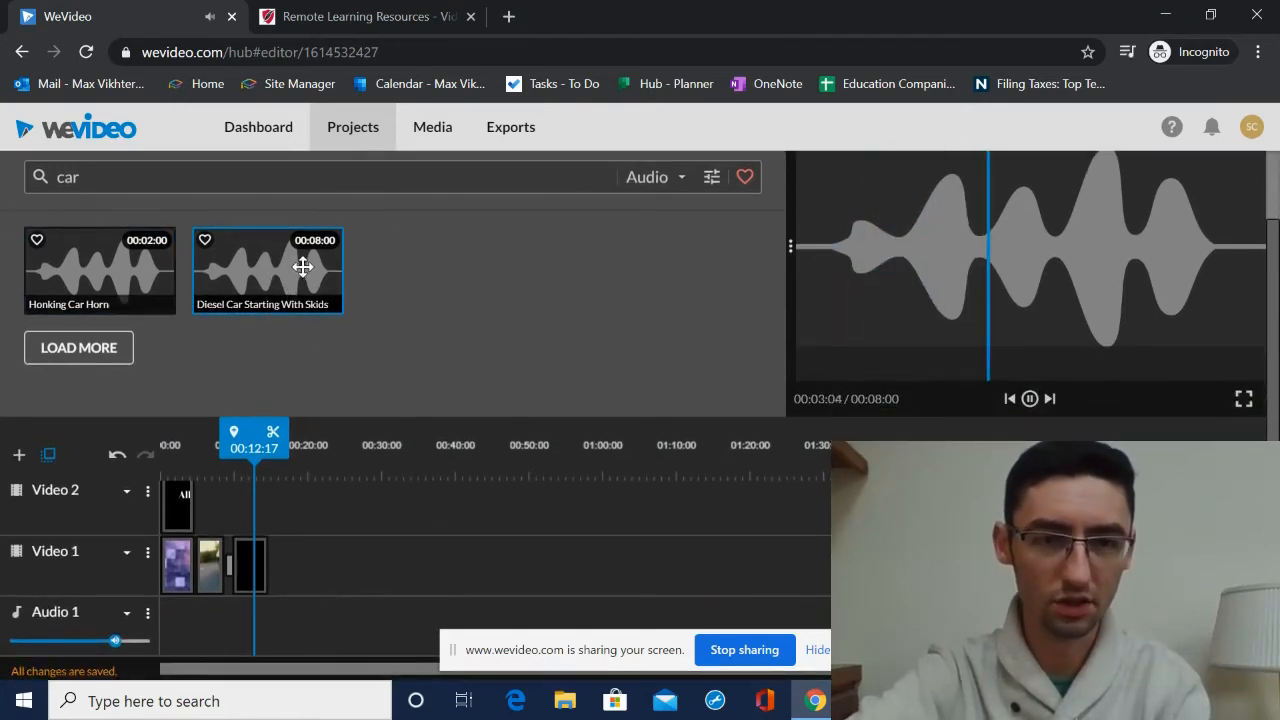
- Search the audio library for engine, then vroom, then car again
double_click(163, 177)
type("engine")
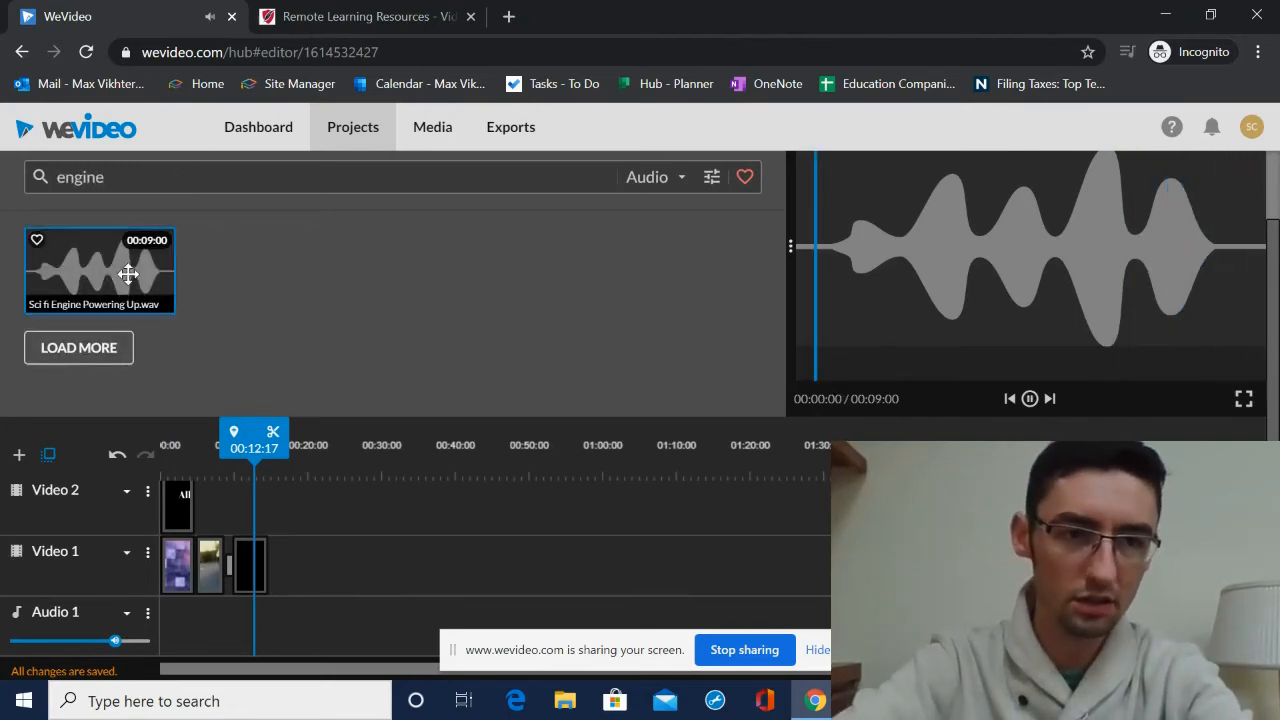
double_click(160, 177)
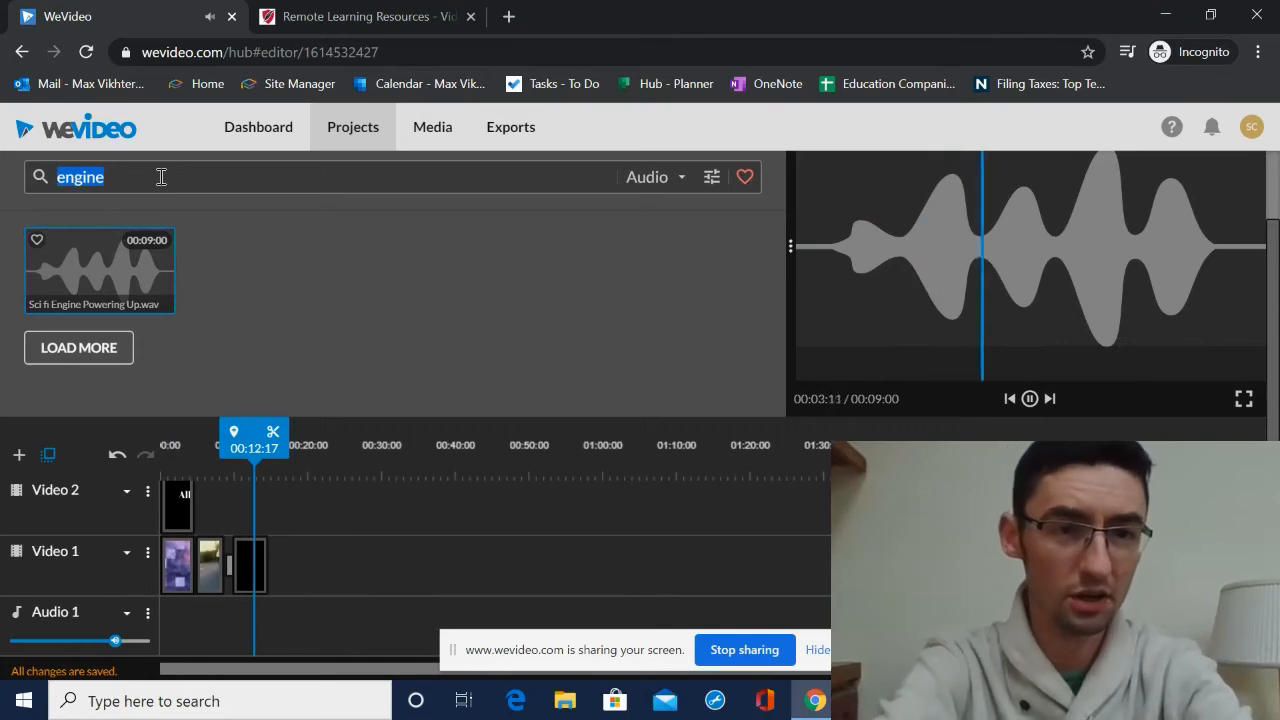
type("vroom")
double_click(163, 177)
type("car")
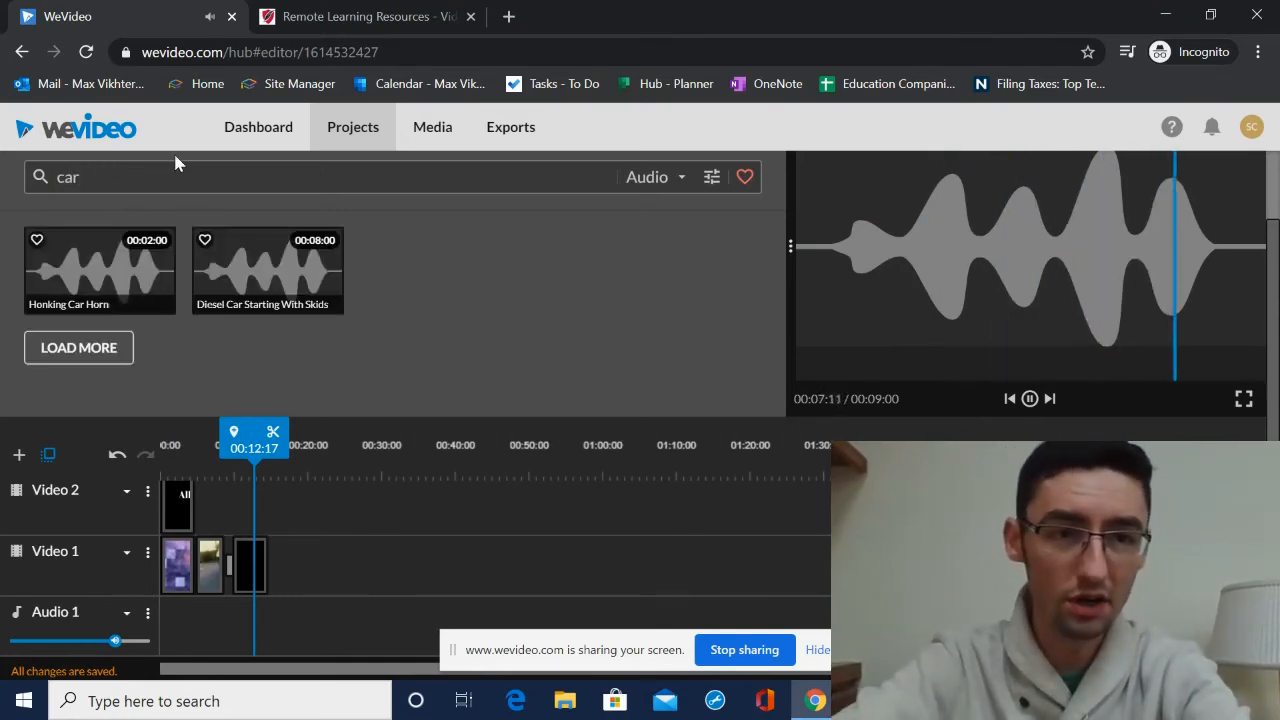
- Add the Diesel Car Starting With Skids sound effect to Audio 1 under the luxury car clip
left_click_drag(303, 257, 218, 629)
scroll(125, 217, "up", 2)
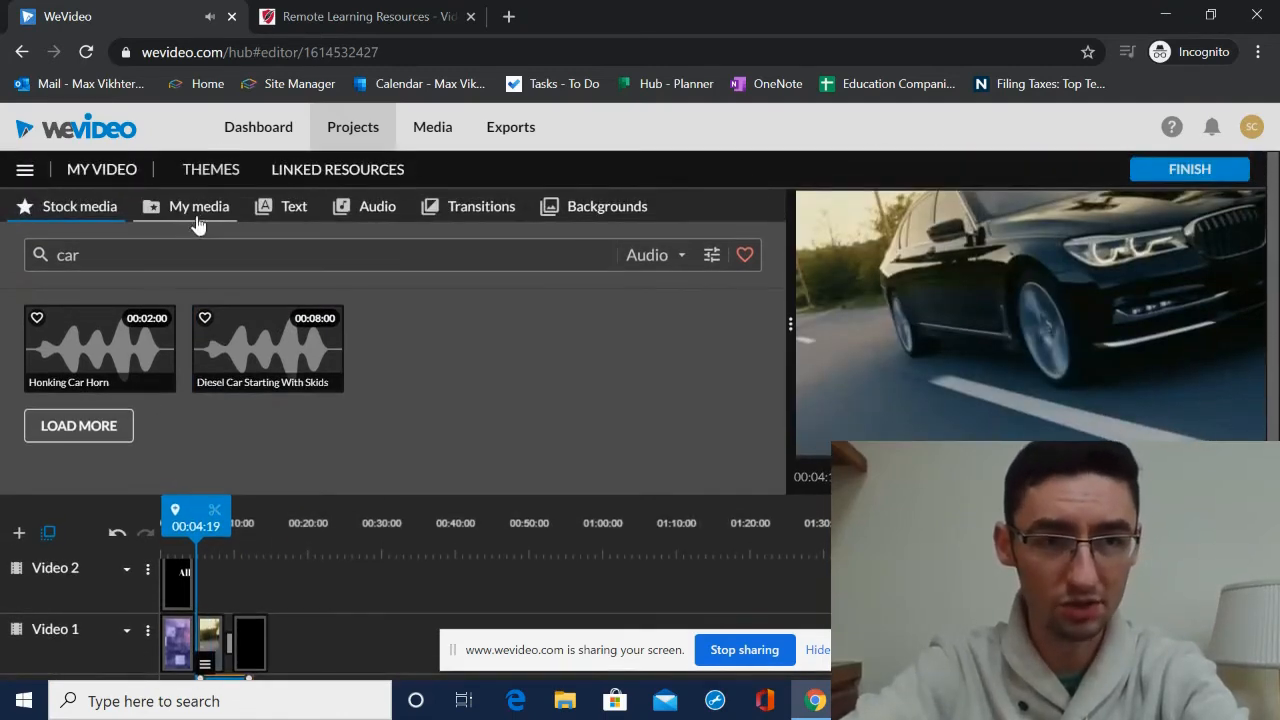
left_click(199, 210)
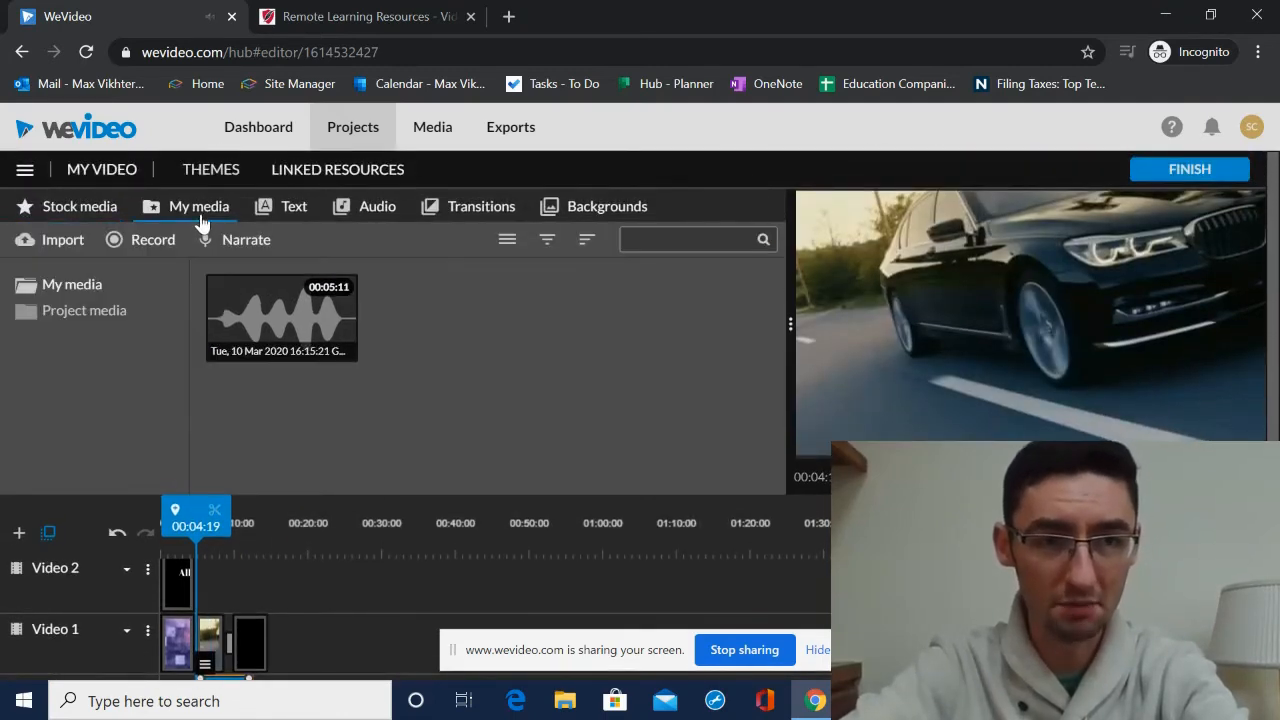
left_click(55, 240)
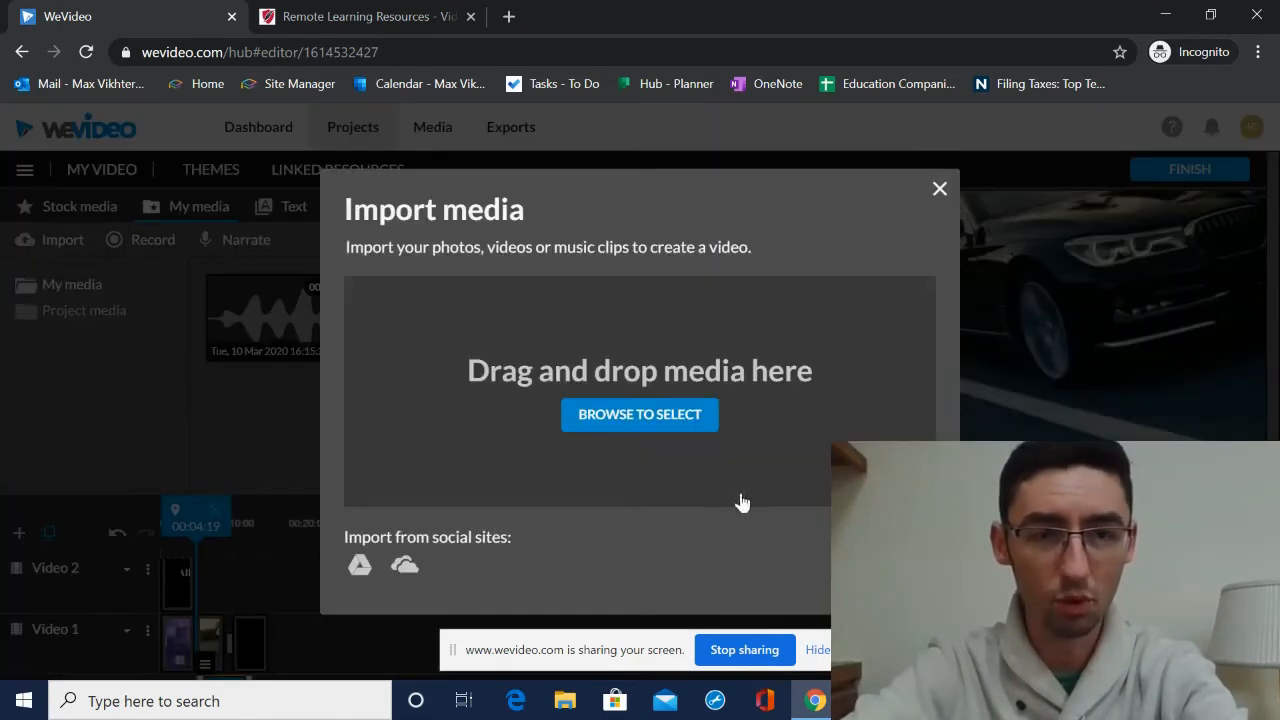
left_click(939, 189)
left_click(95, 206)
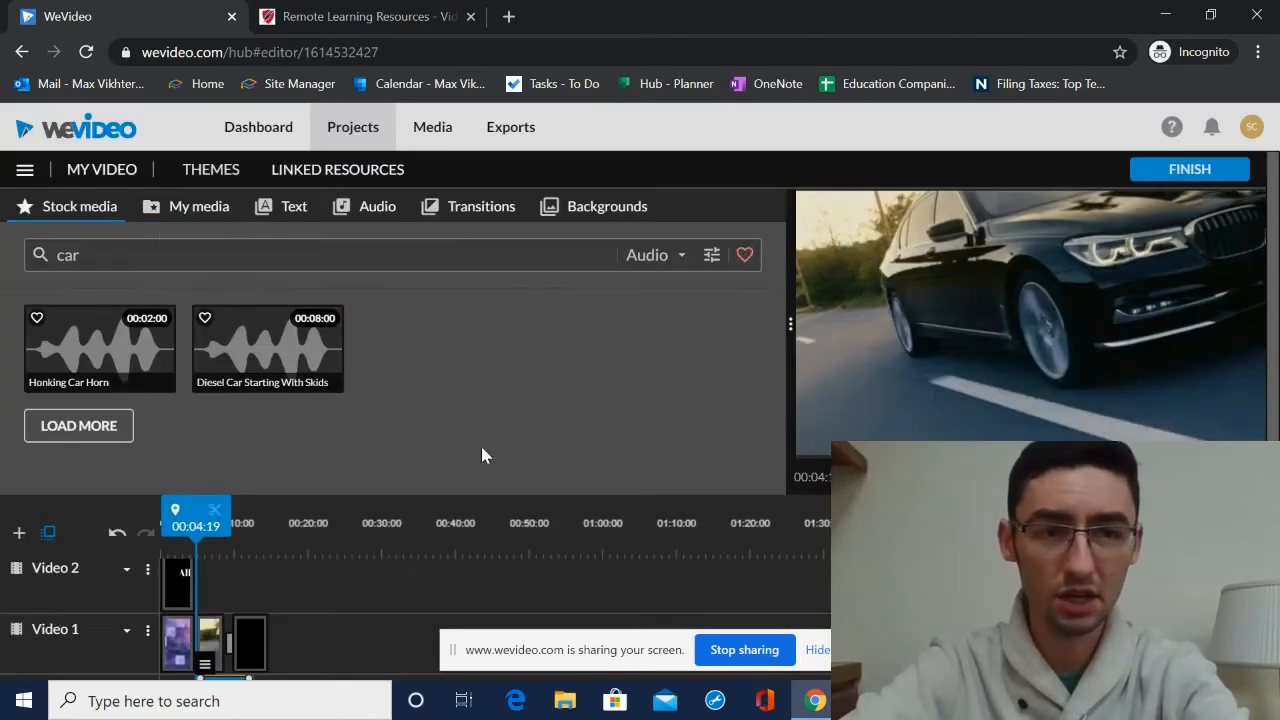
- Play the timeline from the sound effect to preview the clips with sound
scroll(482, 455, "down", 1)
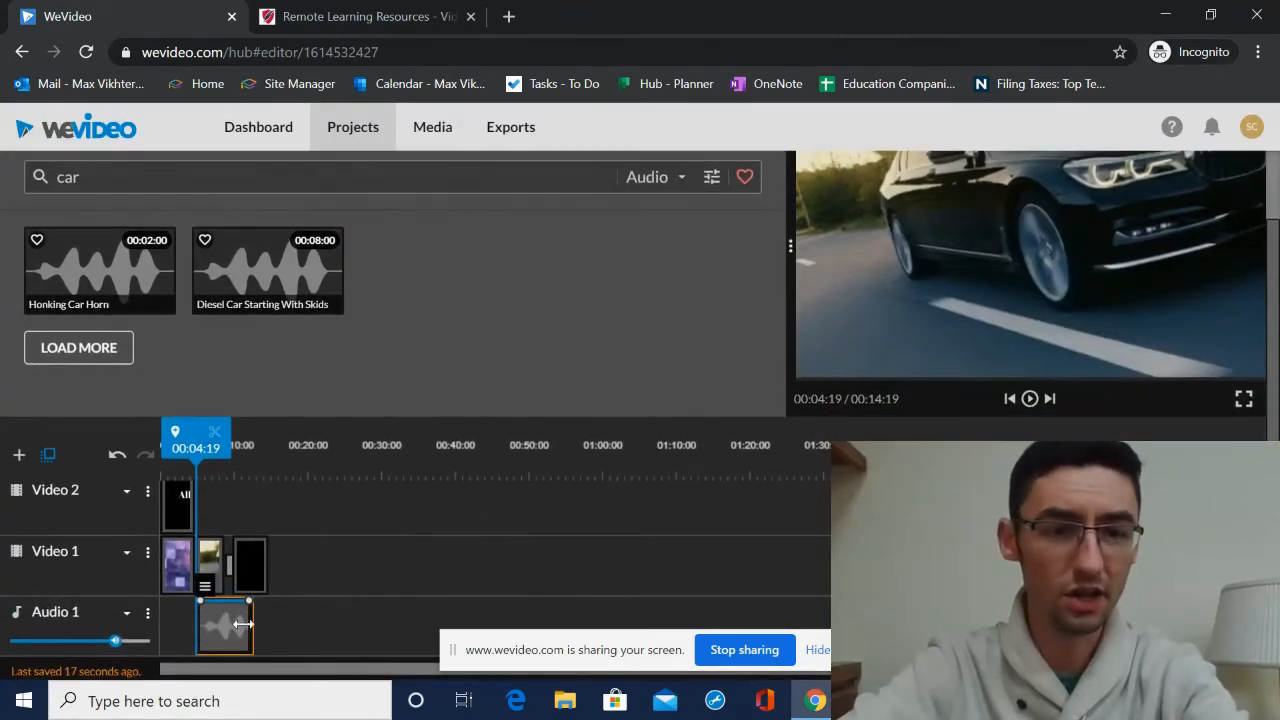
mouse_move(211, 451)
left_mouse_down()
mouse_move(197, 452)
mouse_move(257, 463)
mouse_move(243, 475)
mouse_move(222, 458)
left_mouse_up()
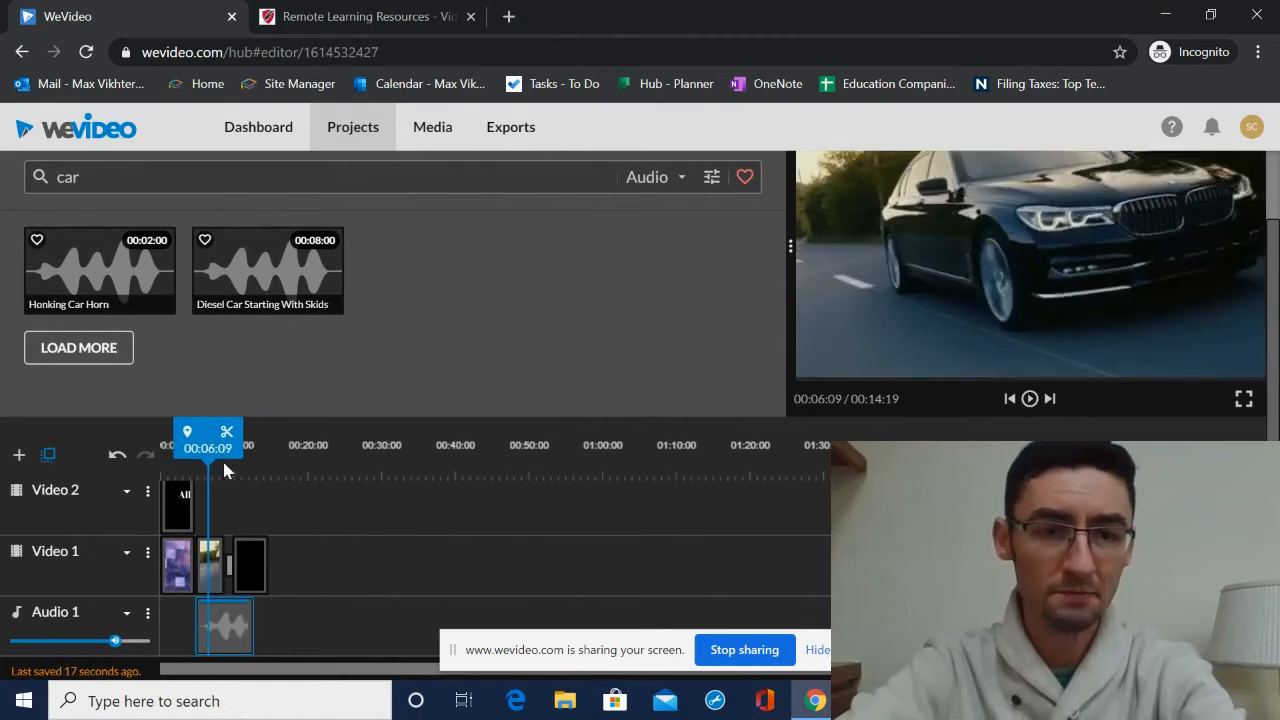
left_click(1029, 399)
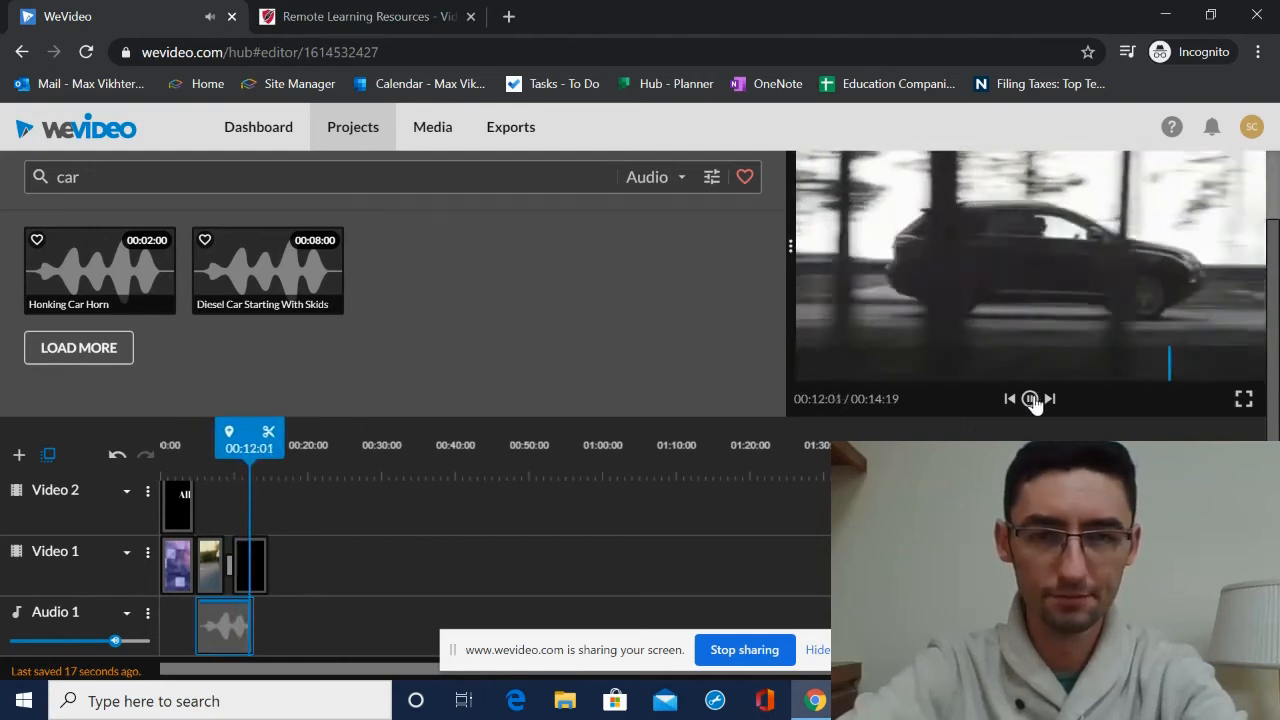
left_click(1031, 399)
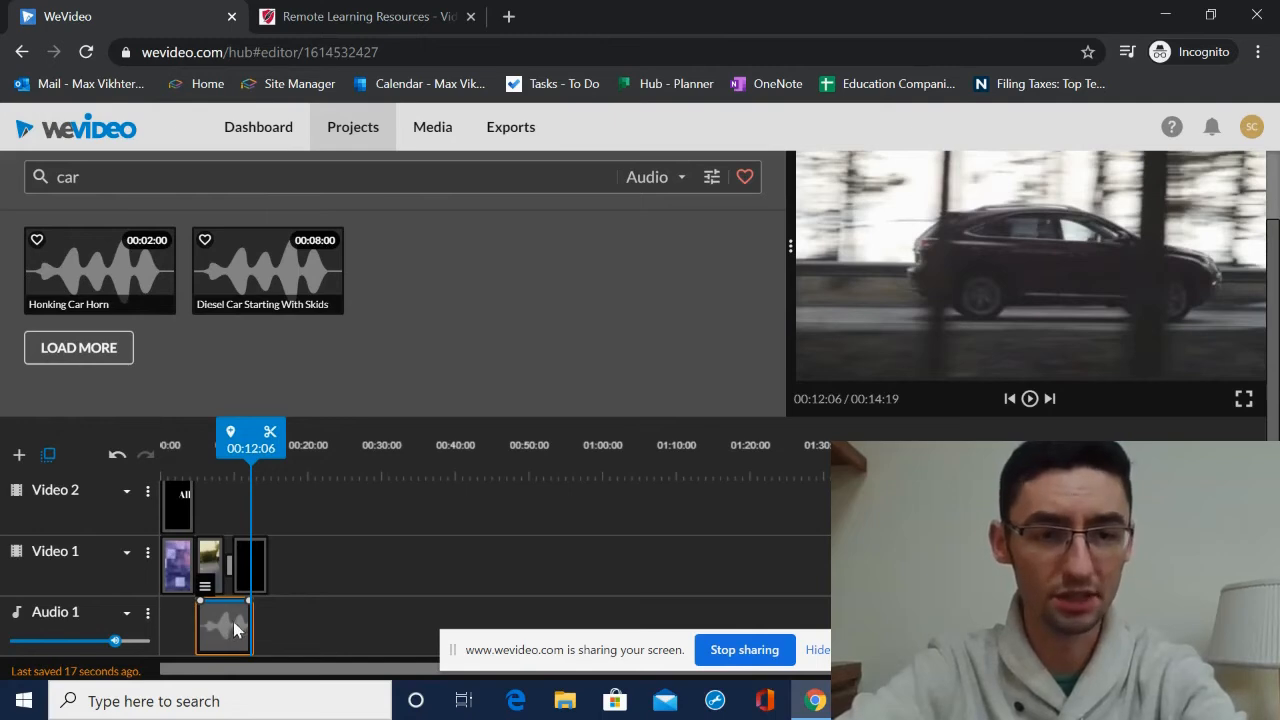
- Add a new audio track named Audio 2
left_click(19, 457)
left_click(778, 347)
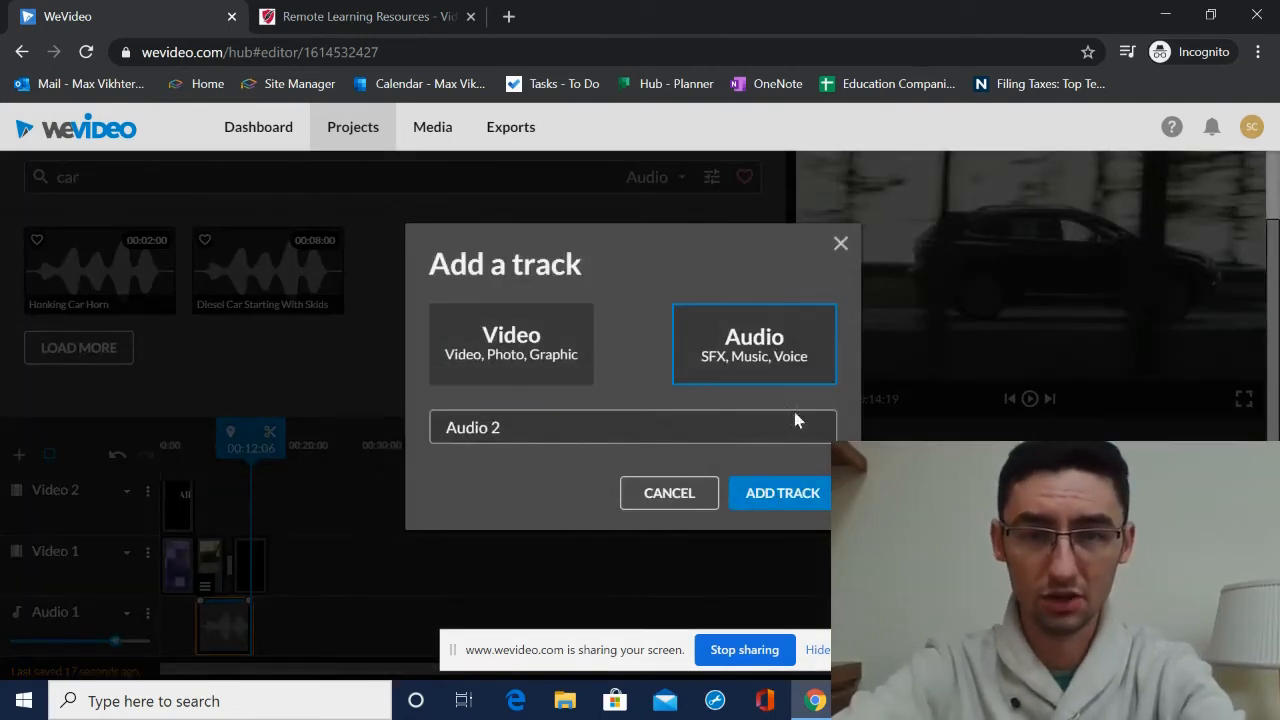
left_click(805, 505)
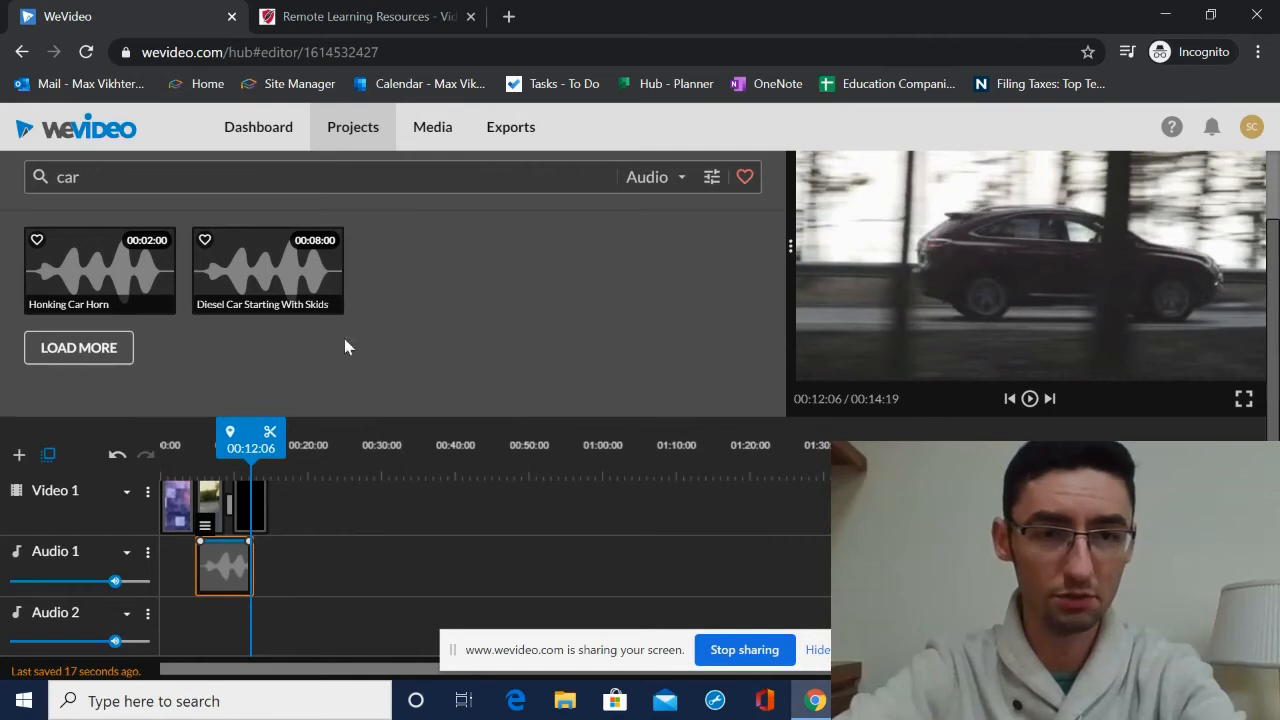
- Include Music in the audio search again and preview the Easy Ride, Wont Forget and Pit Stop tracks
left_click(645, 185)
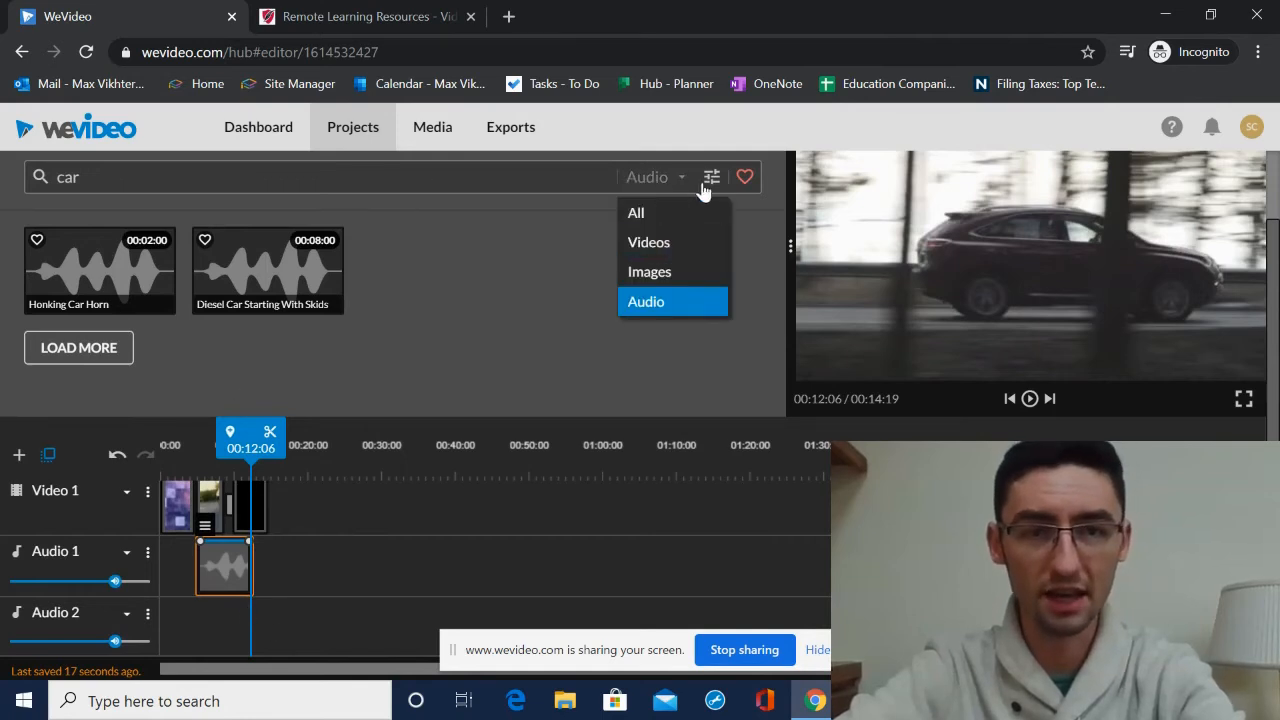
left_click(710, 180)
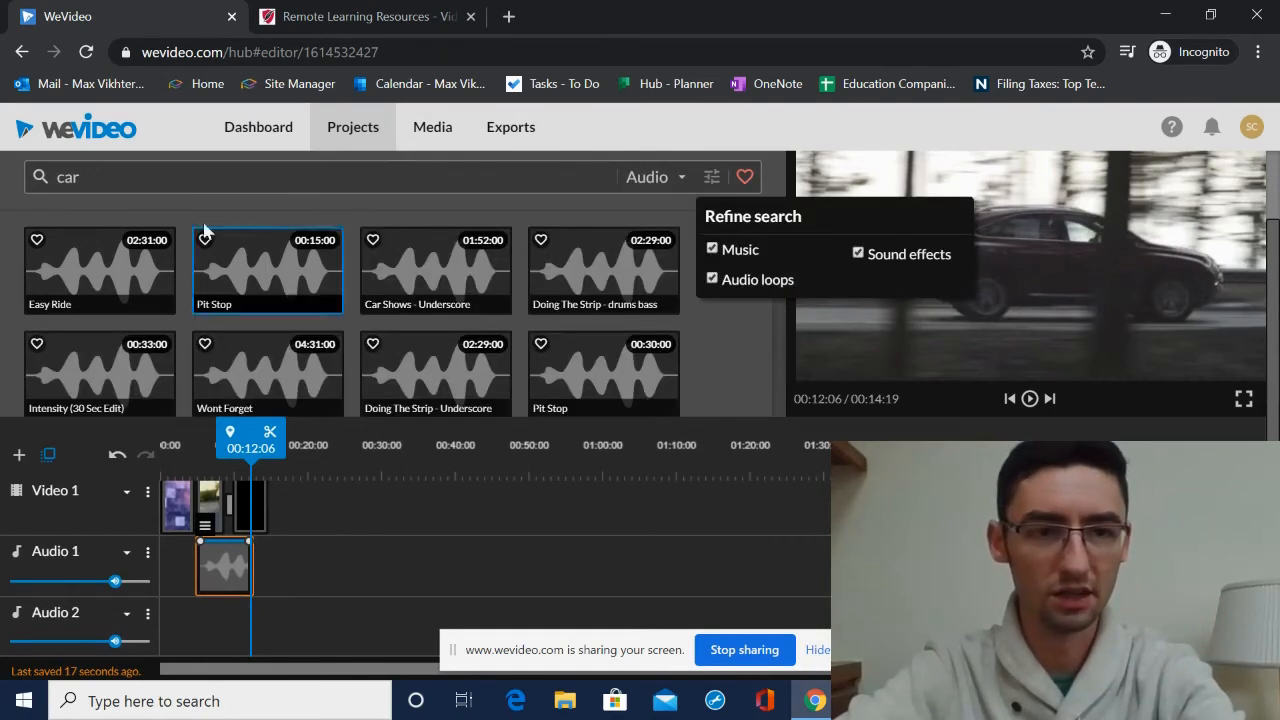
left_click(100, 263)
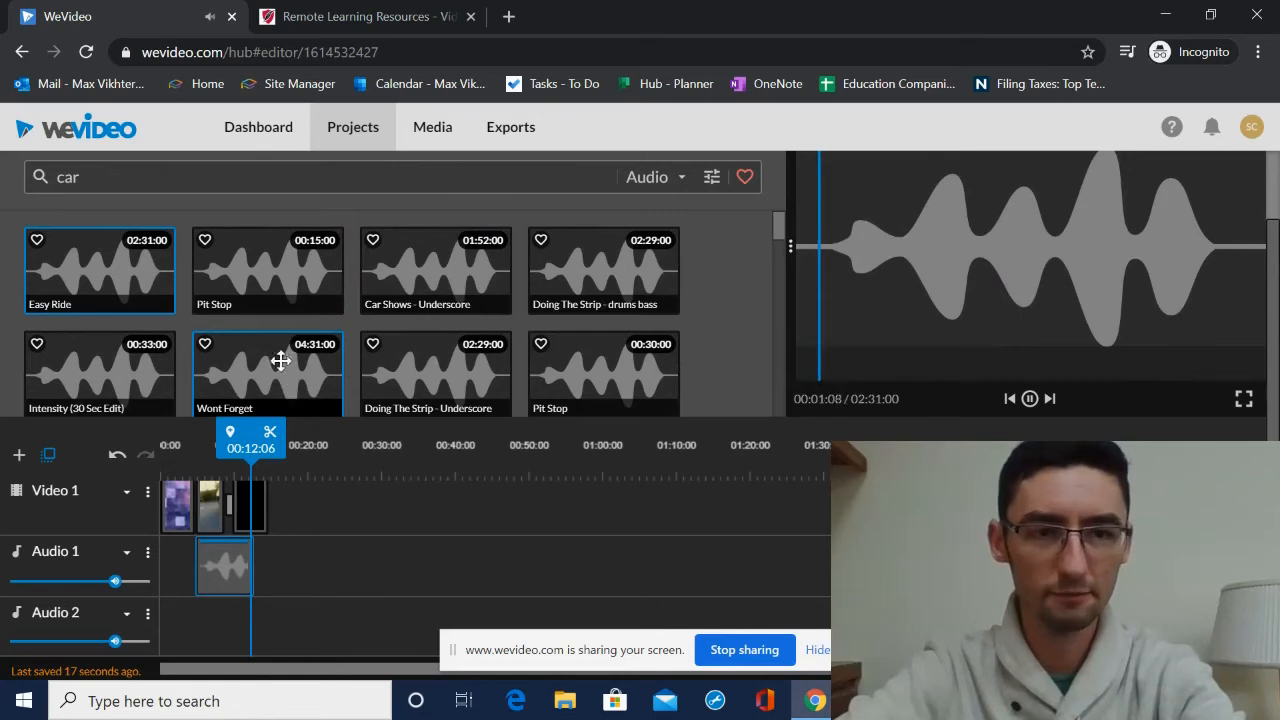
left_click(278, 280)
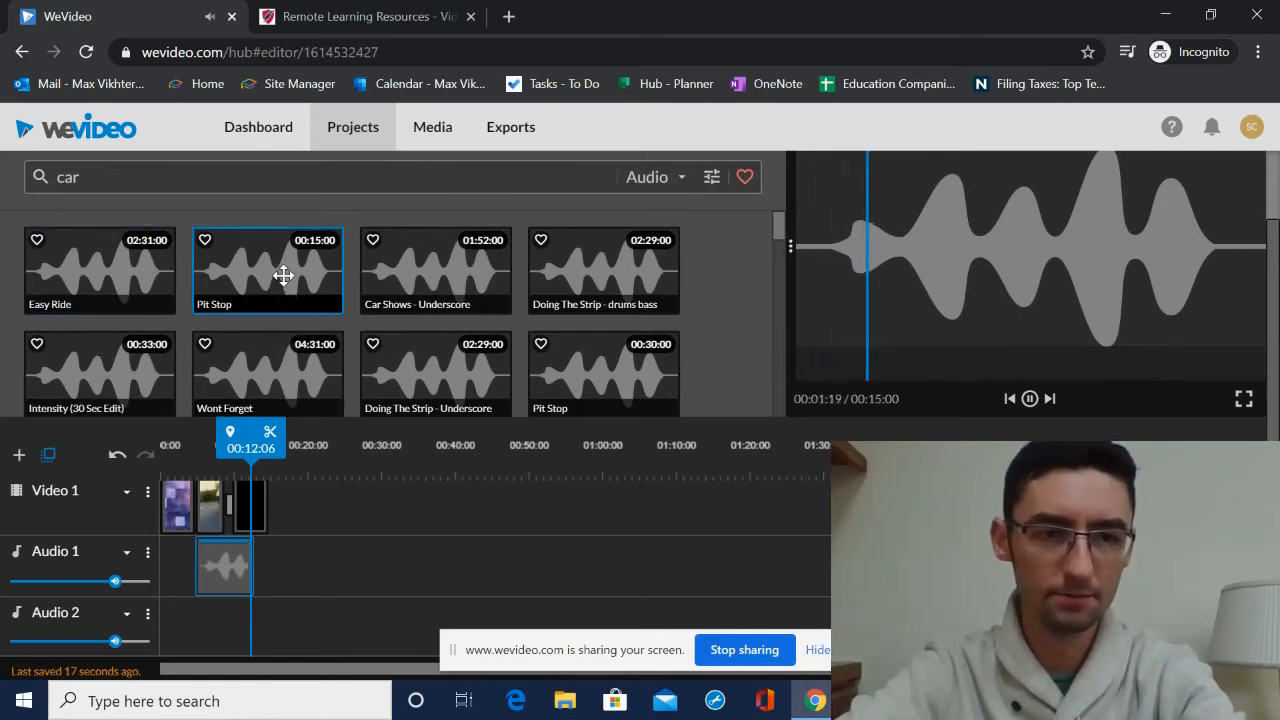
- Add the Easy Ride music track to the start of Audio 2
left_click(95, 269)
left_click_drag(95, 269, 187, 636)
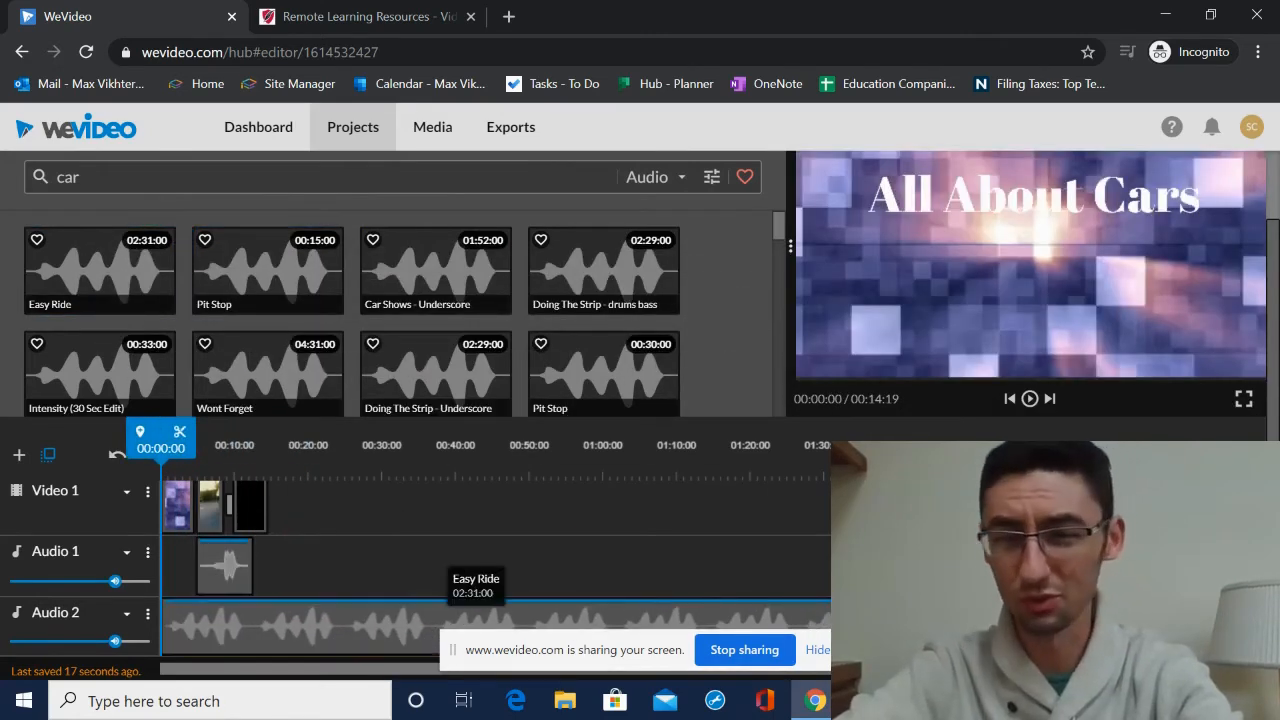
- Split the Easy Ride music where the video ends, about 00:15:05, and delete the leftover part of the track
left_click_drag(273, 470, 276, 512)
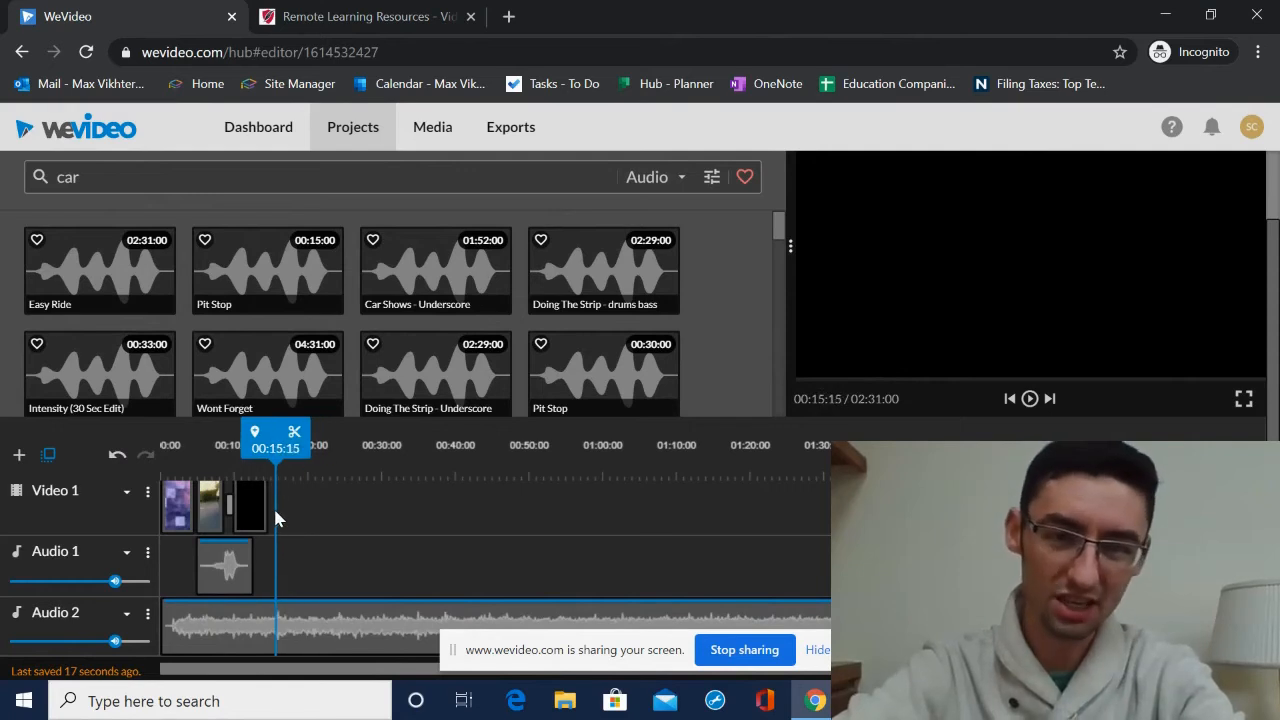
left_click_drag(344, 472, 1240, 470)
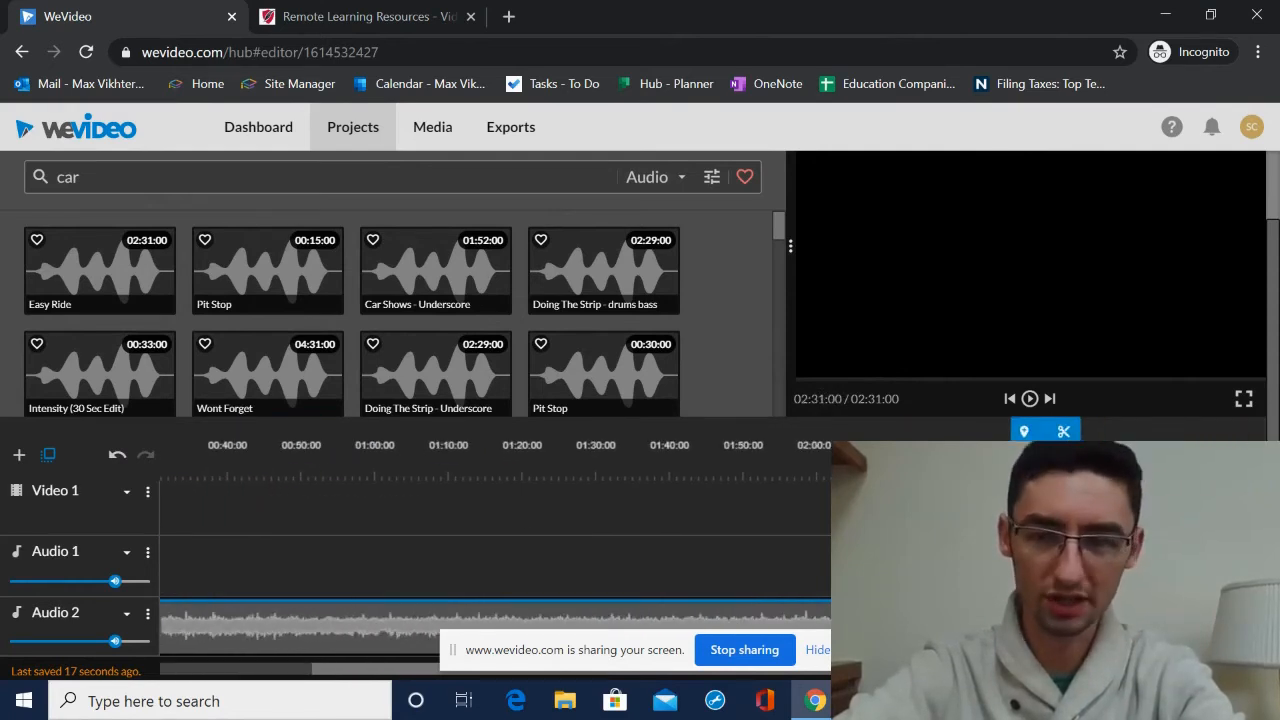
left_click(1012, 627)
left_click_drag(1014, 626, 851, 626)
left_click_drag(875, 474, 908, 487)
left_click_drag(1025, 447, 281, 441)
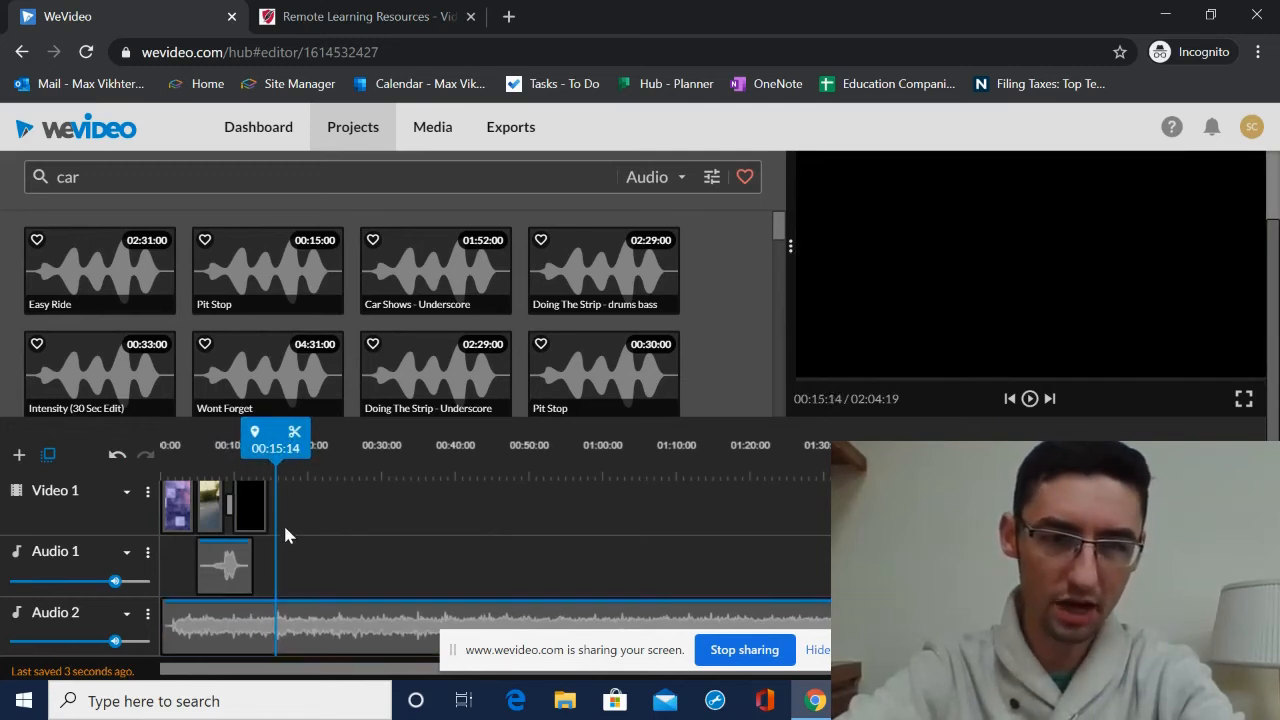
left_click(273, 622)
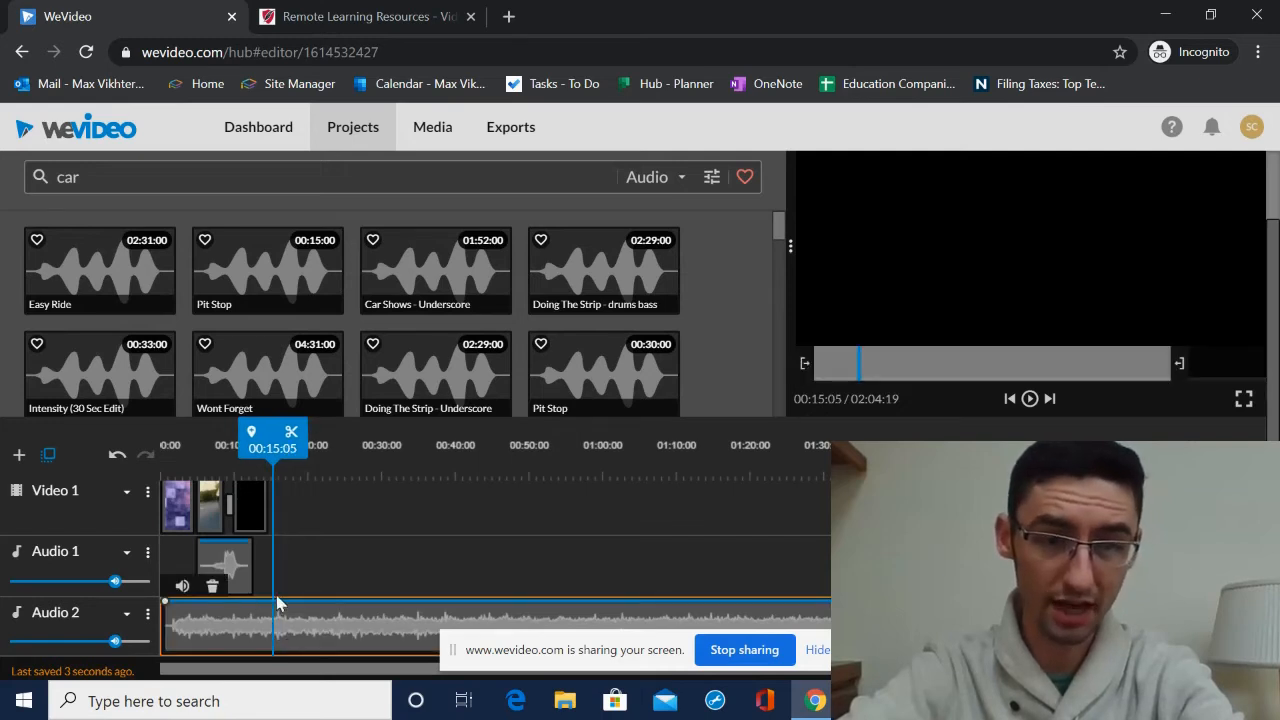
left_click(291, 433)
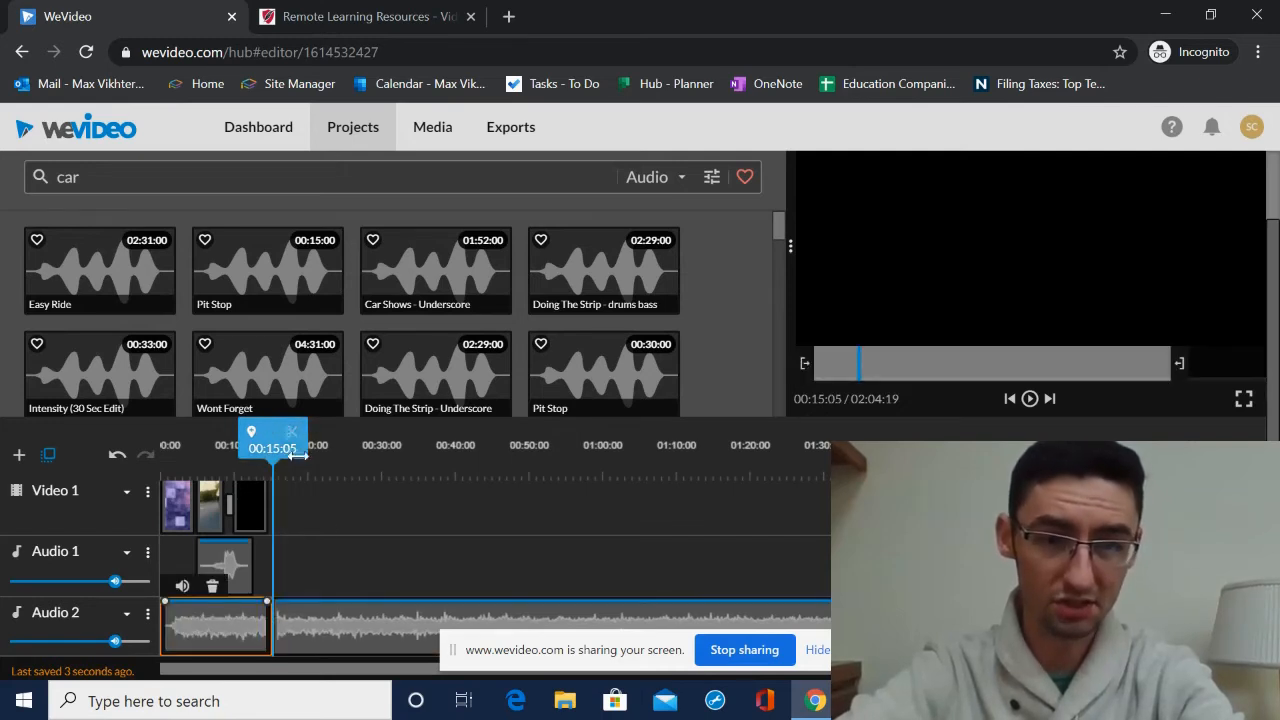
left_click(320, 466)
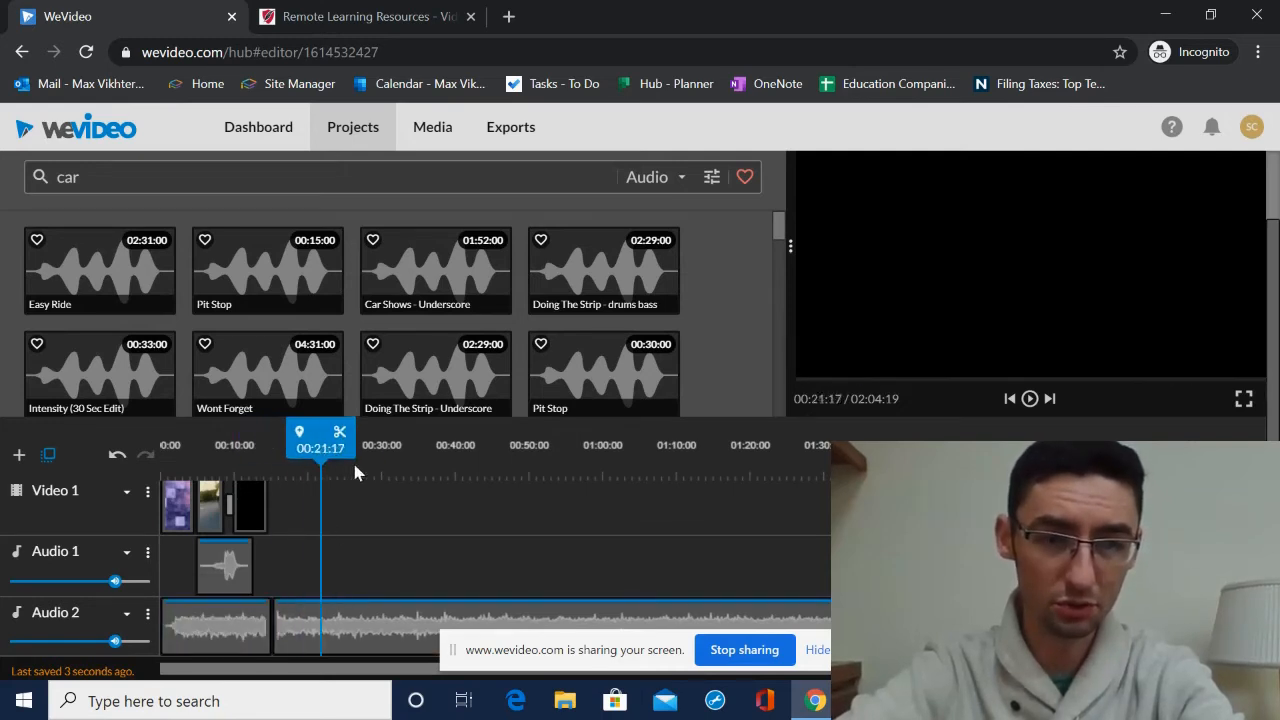
left_click(343, 622)
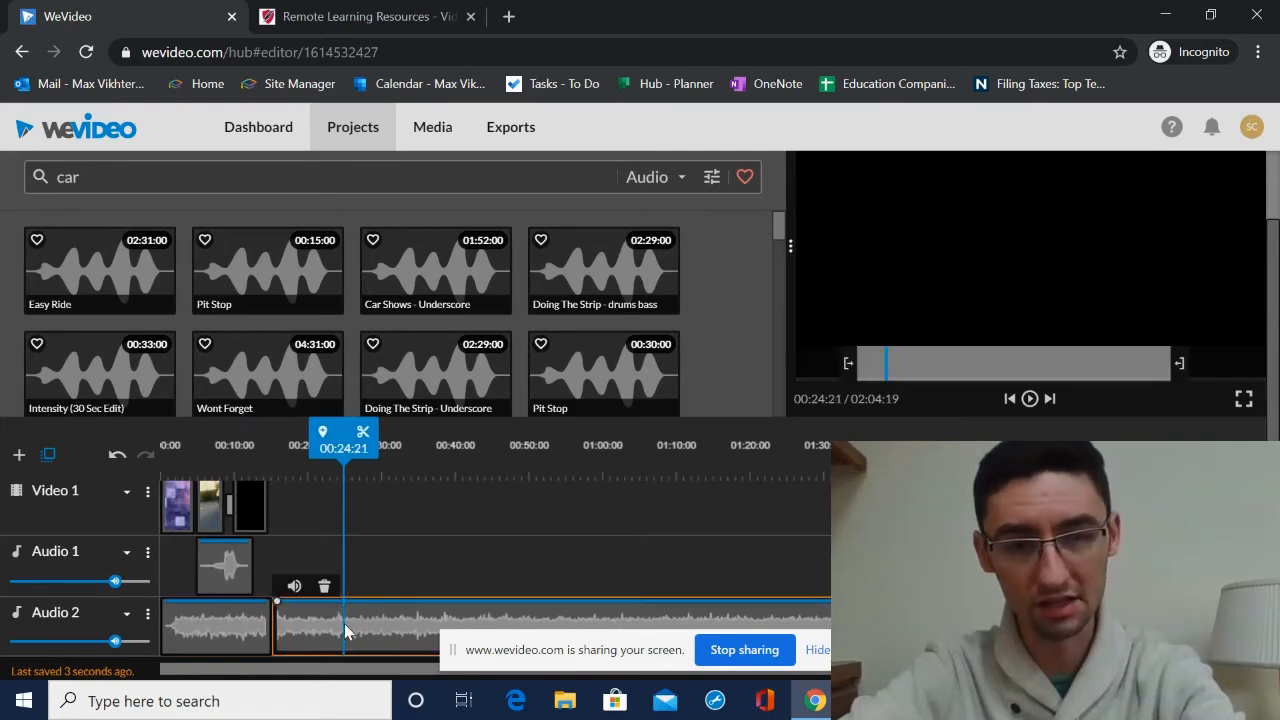
mouse_move(385, 630)
left_mouse_down()
mouse_move(1029, 320)
mouse_move(440, 598)
mouse_move(377, 632)
mouse_move(390, 643)
left_mouse_up()
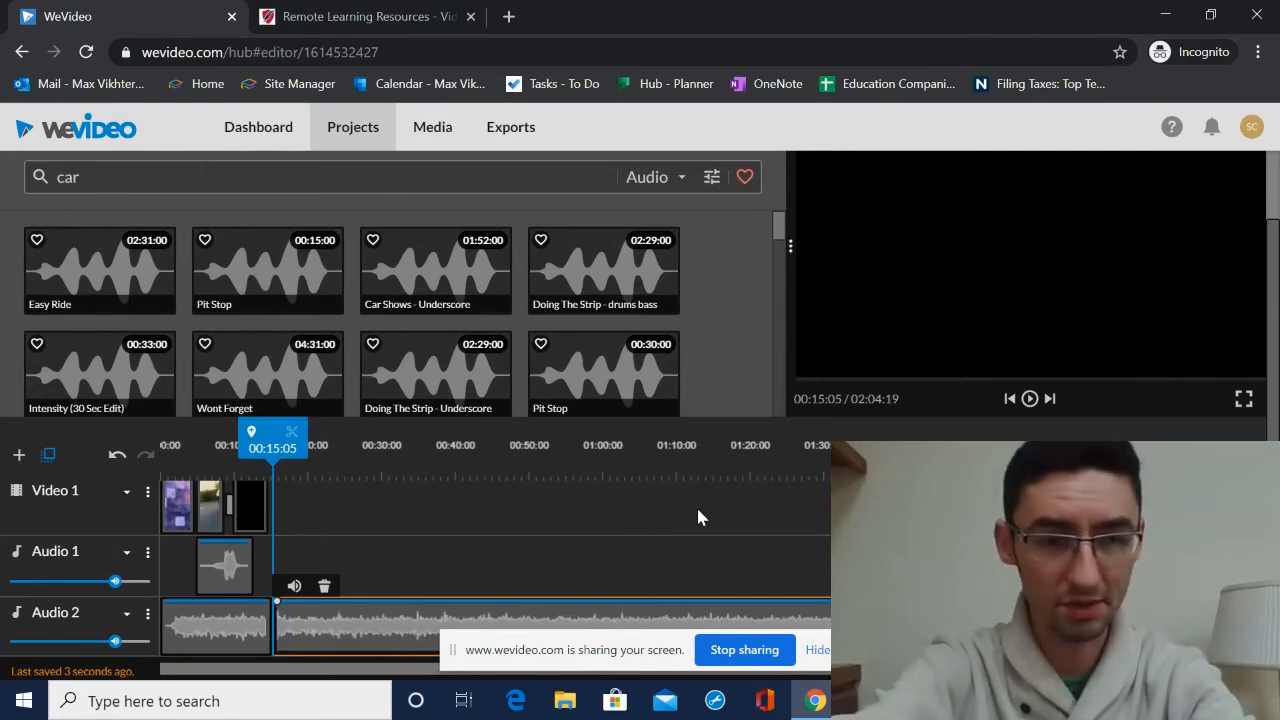
key("Delete")
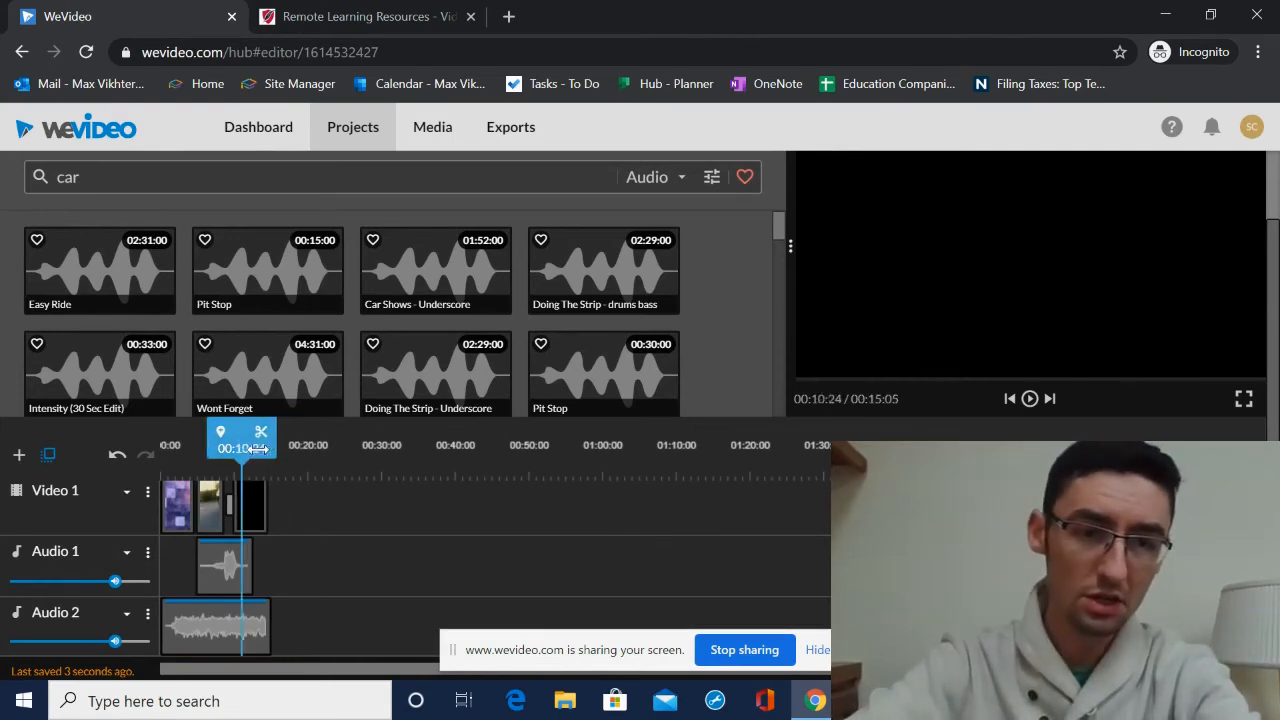
- Play the timeline to preview the shortened music together with the clips
key("space")
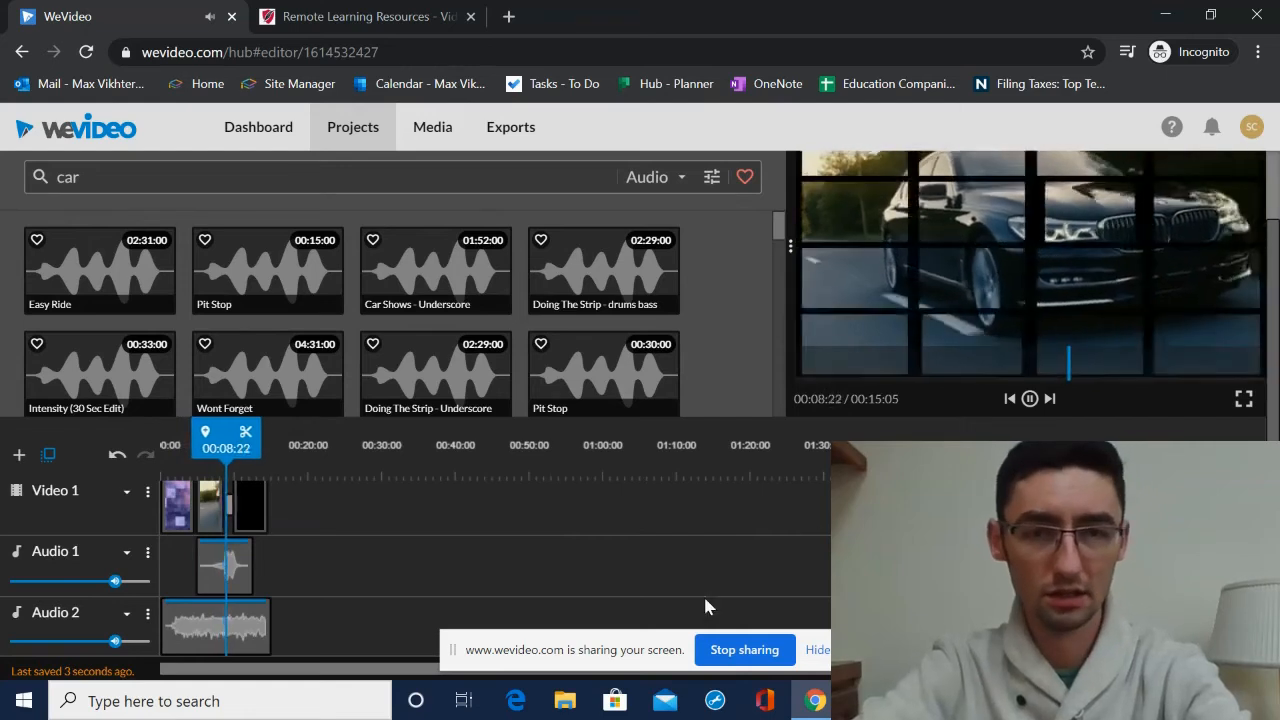
scroll(510, 565, "up", 2)
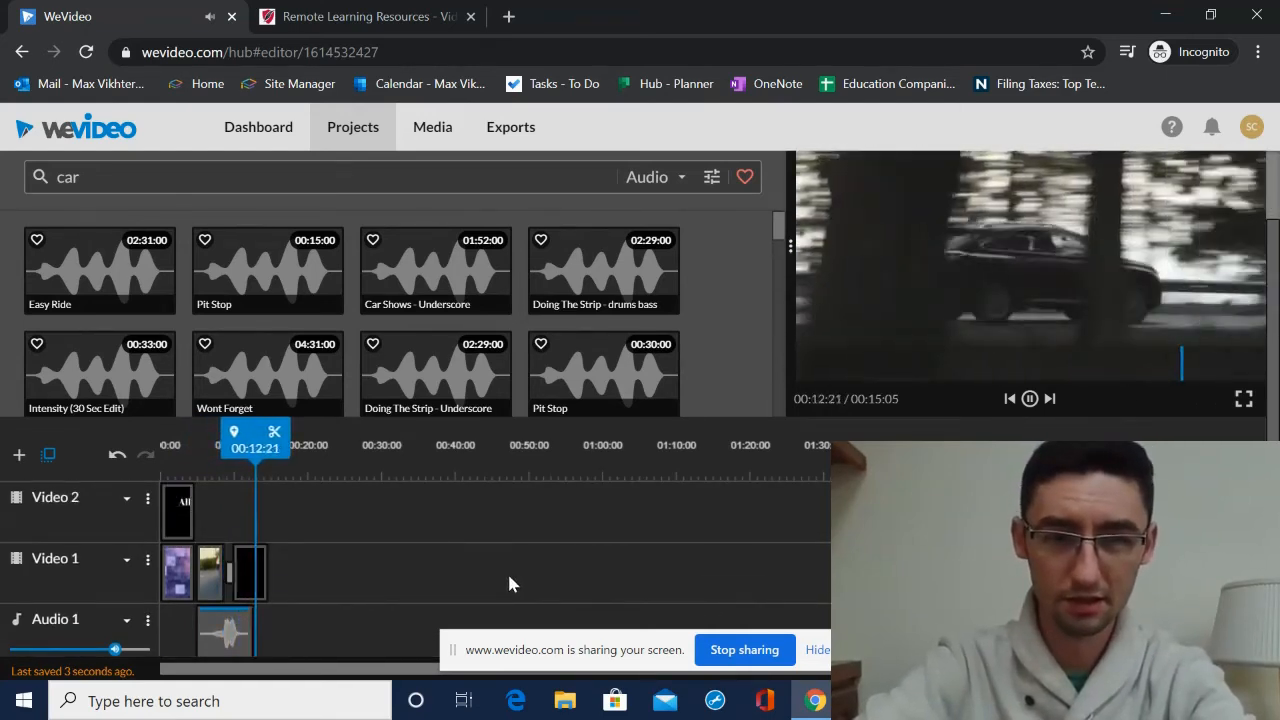
key("space")
scroll(360, 570, "down", 2)
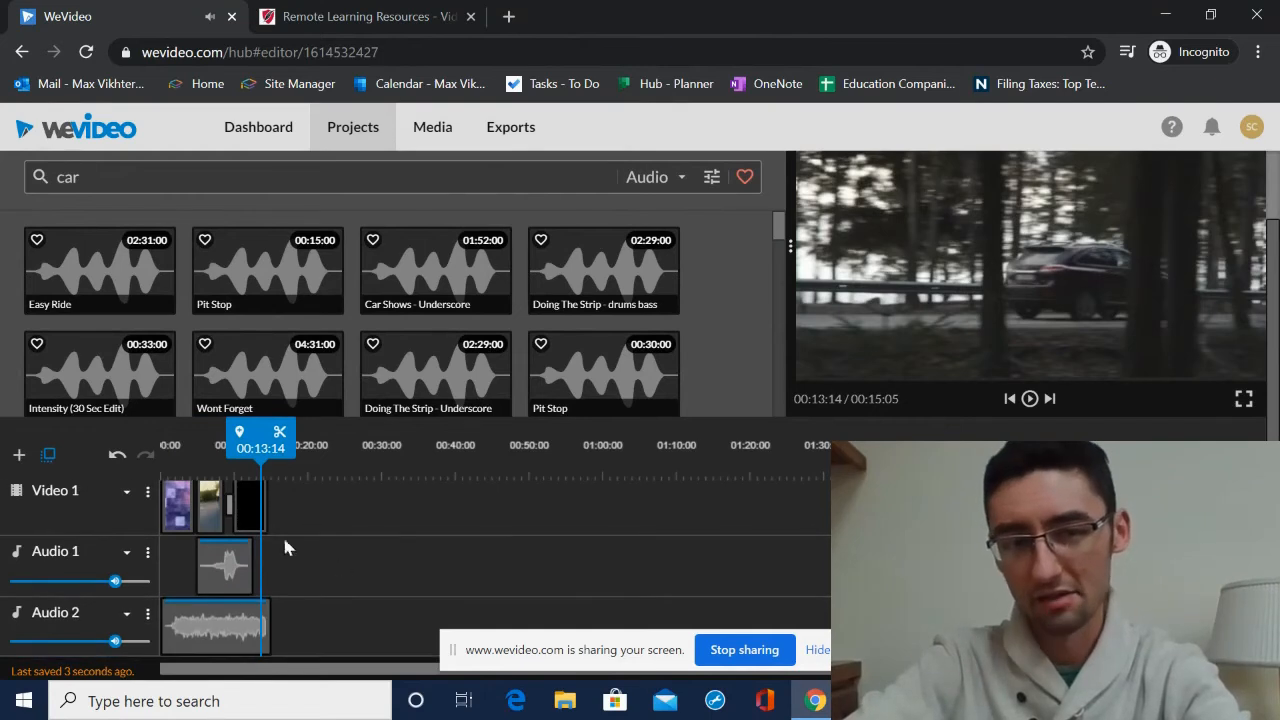
scroll(244, 508, "up", 2)
scroll(244, 508, "up", 1)
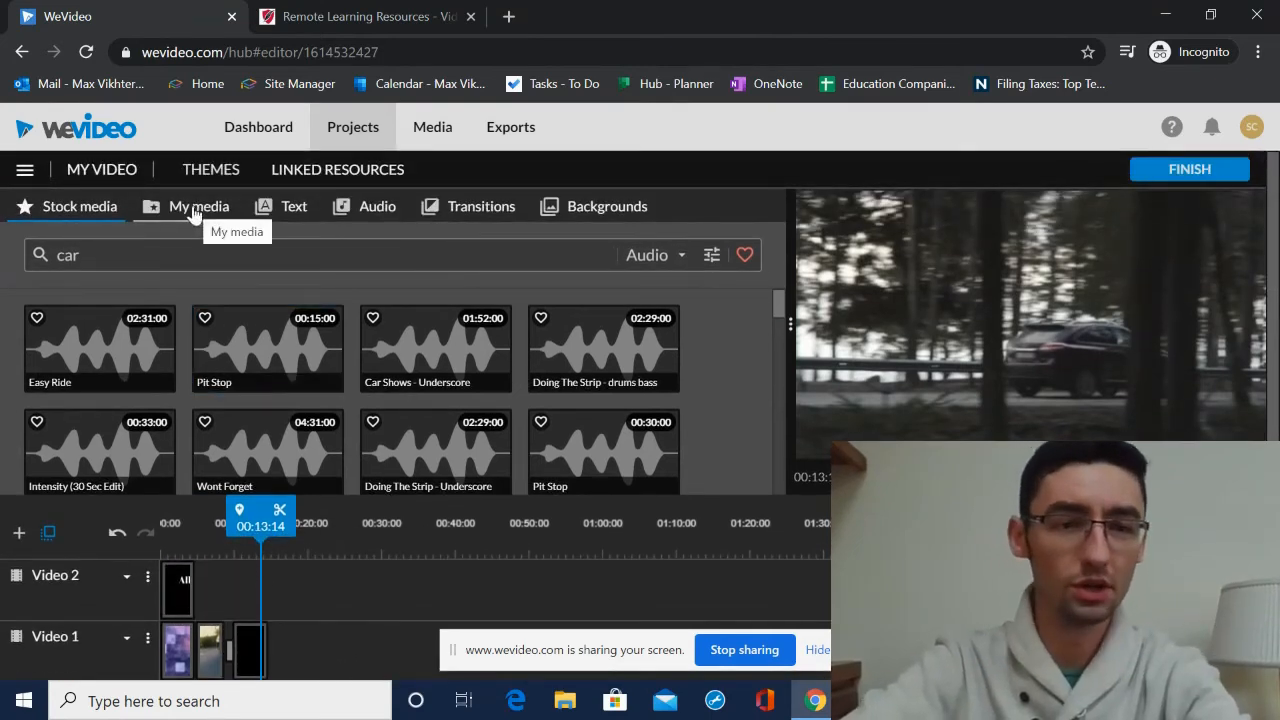
- Switch the stock media search to Images and add the Sports Car image to Video 2 after the title
left_click(652, 256)
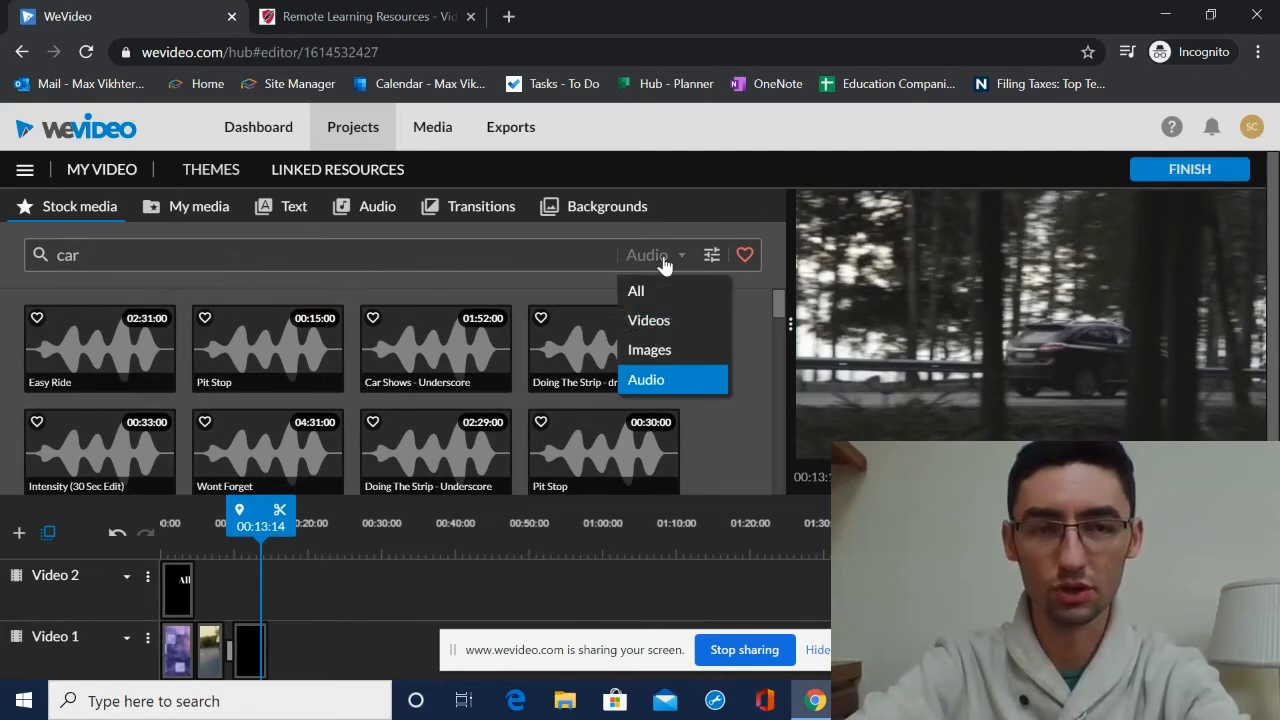
left_click(648, 348)
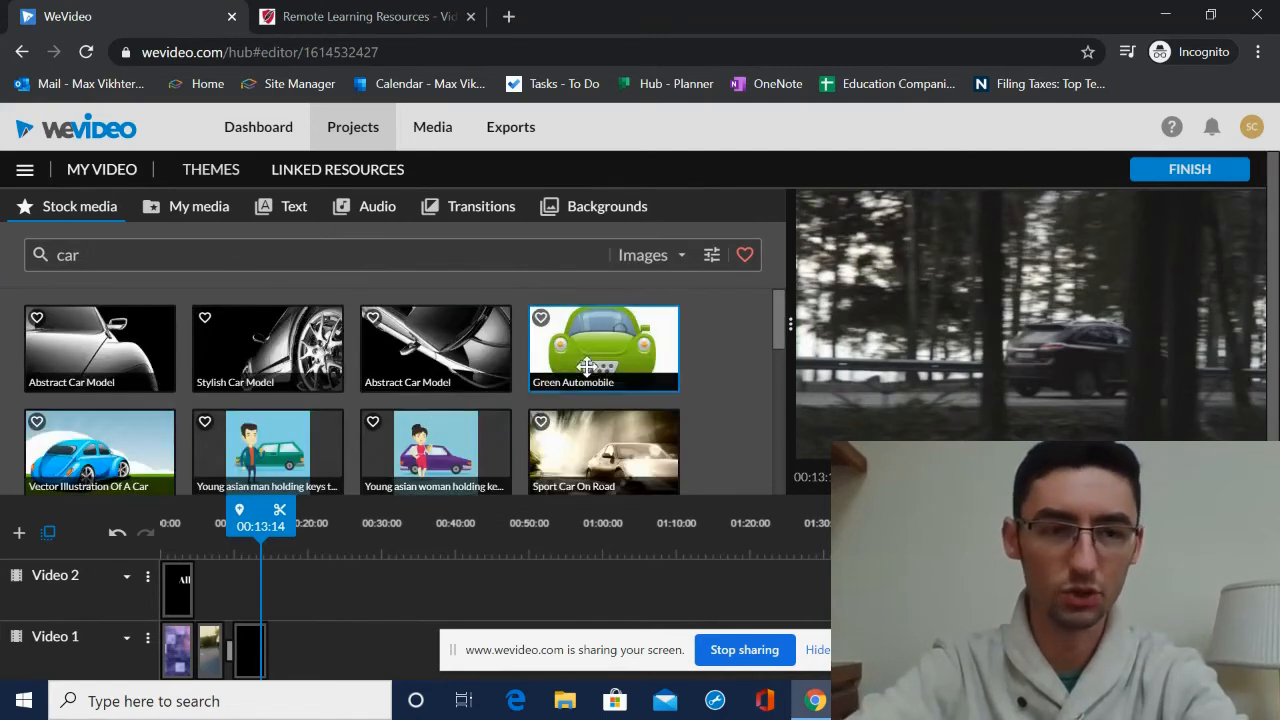
scroll(329, 349, "down", 1)
scroll(140, 413, "down", 1)
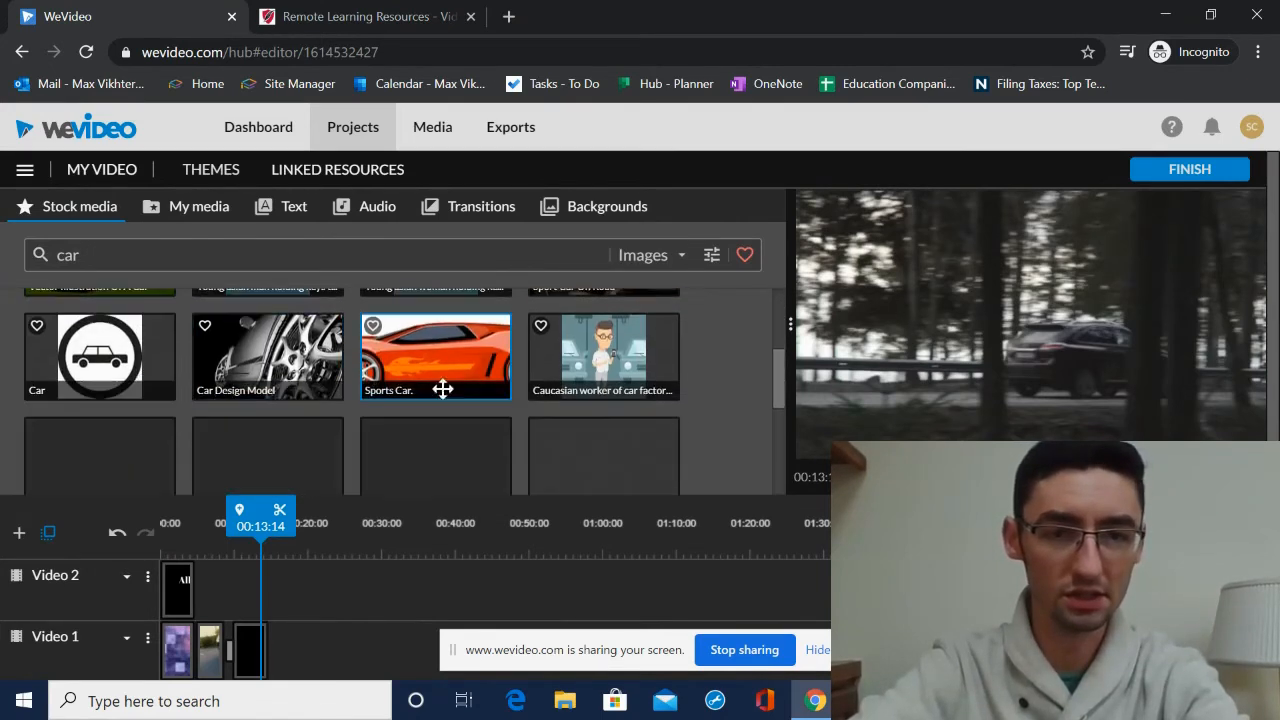
left_click(420, 360)
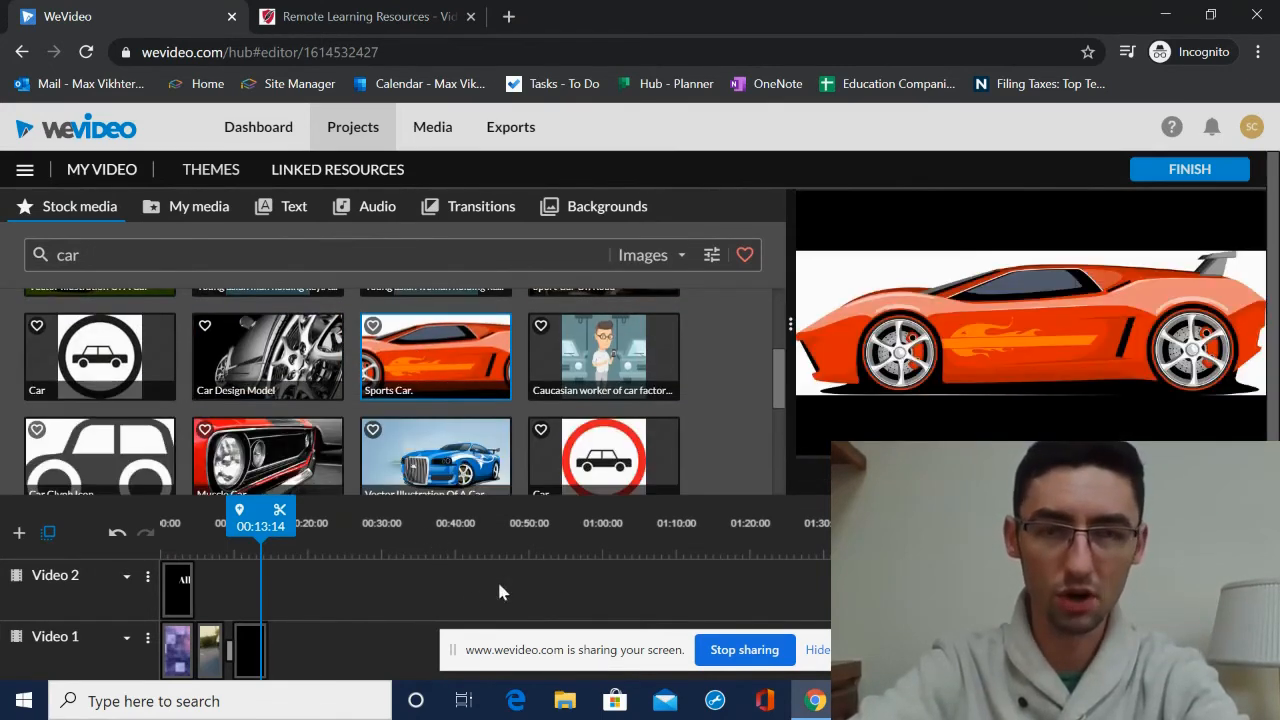
left_click_drag(444, 342, 231, 579)
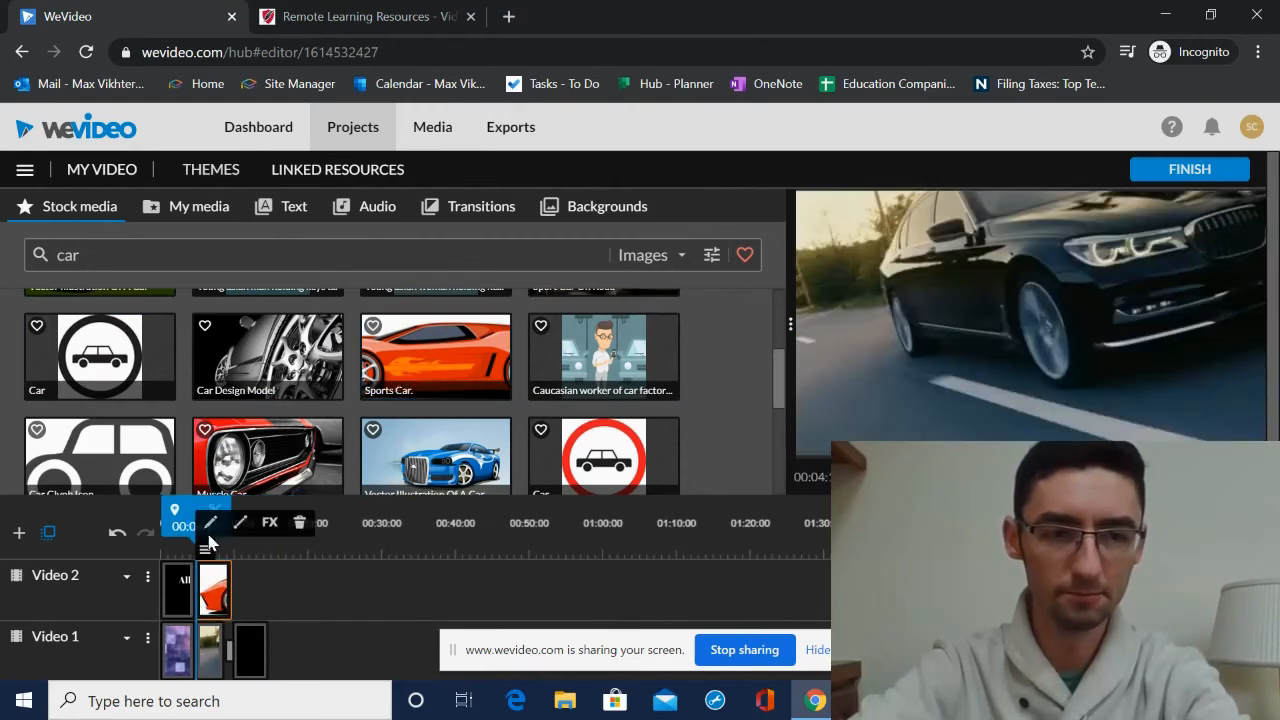
- Open the Sports Car clip for editing, scale it to 0.62, flip it horizontally and move it to the frame's lower left
left_click_drag(178, 527, 186, 527)
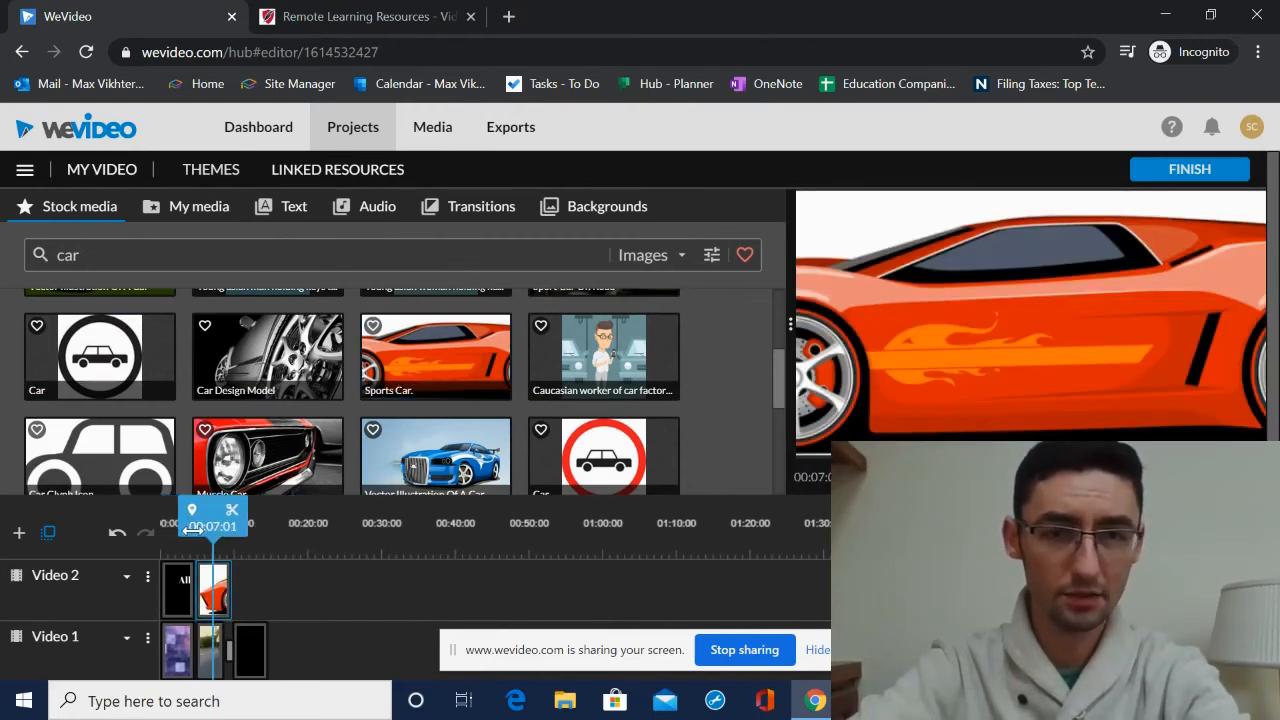
double_click(218, 592)
left_click_drag(452, 477, 303, 477)
left_click_drag(916, 295, 880, 324)
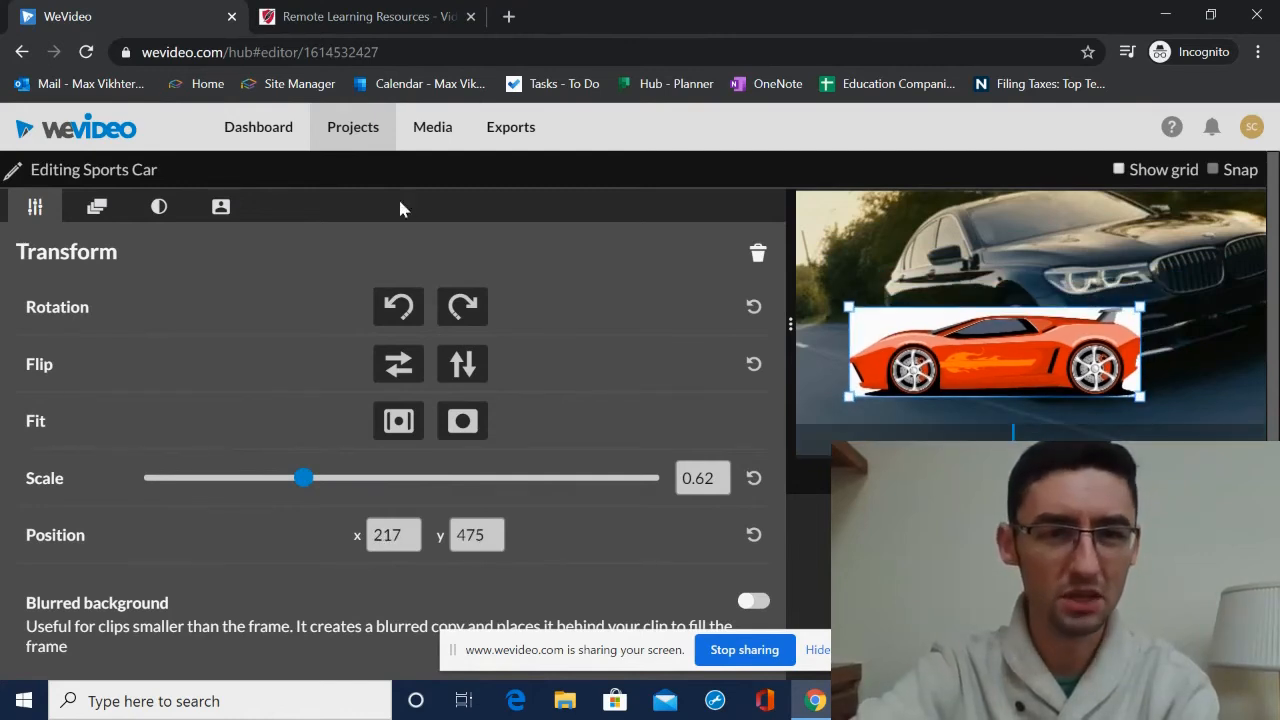
left_click(399, 365)
left_click_drag(957, 364, 889, 418)
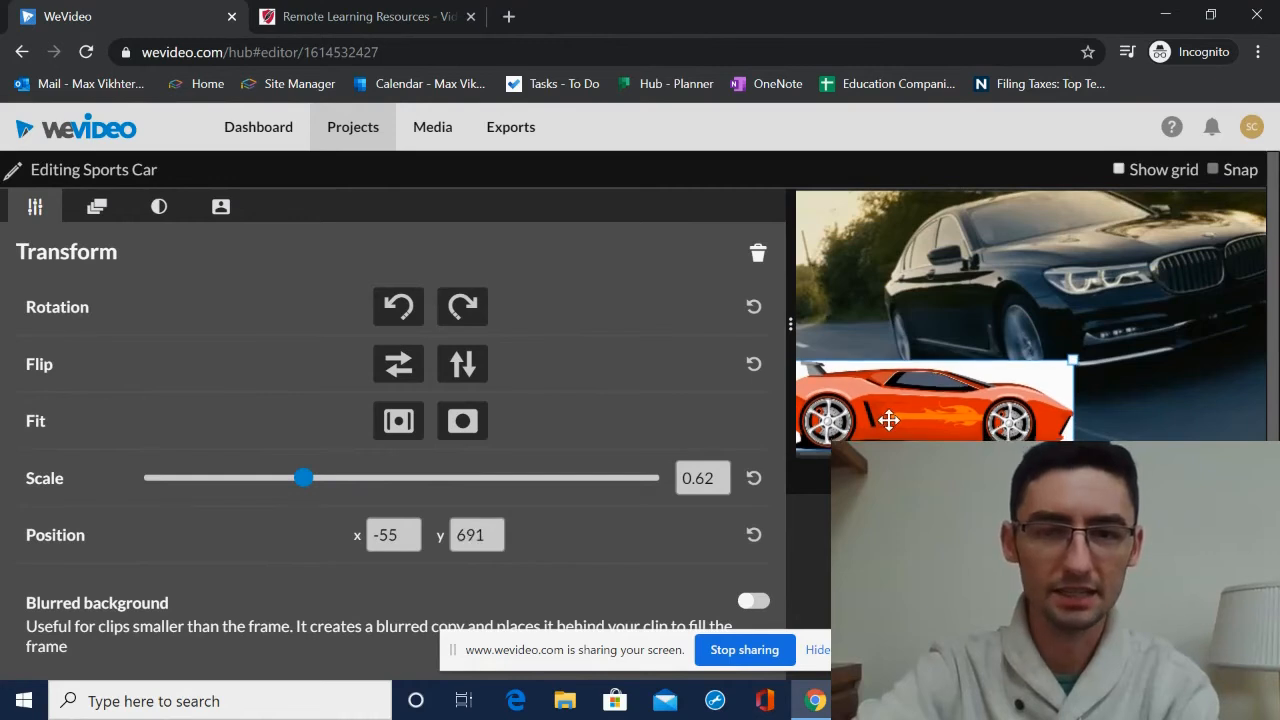
- Key out the car image's white background using color ffffff and lower the defringe amount
left_click(224, 208)
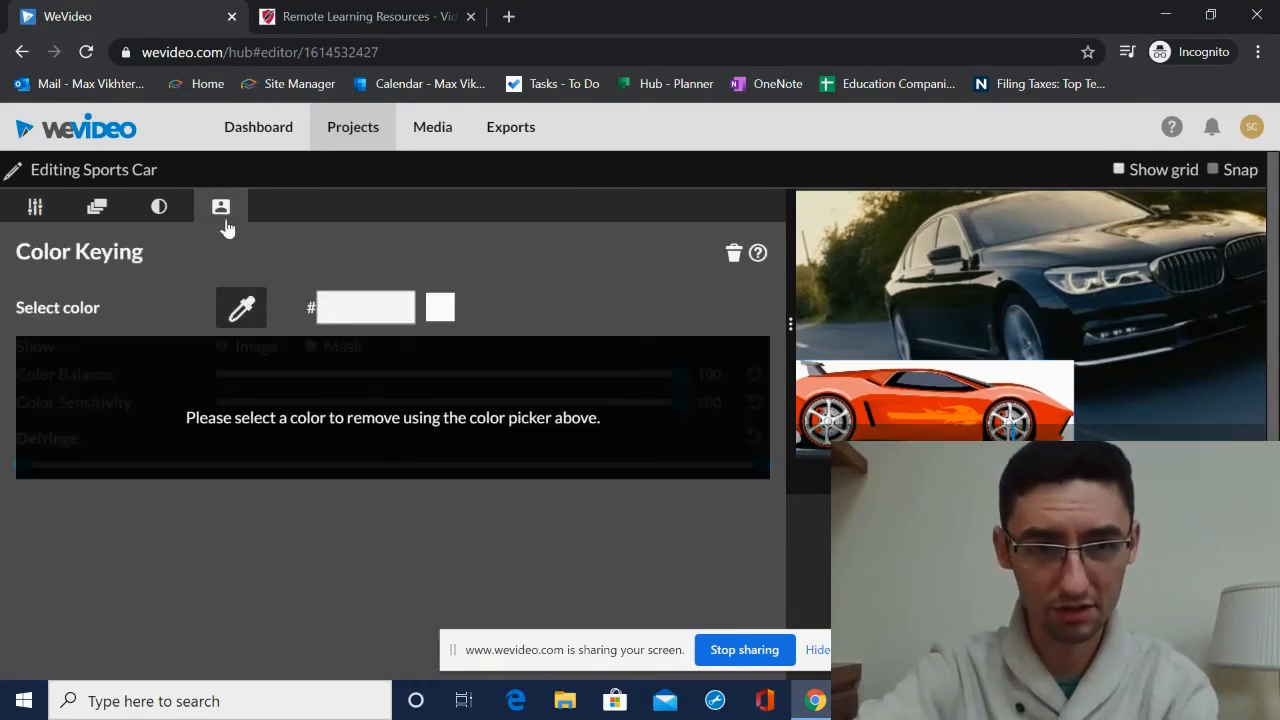
left_click(1026, 372)
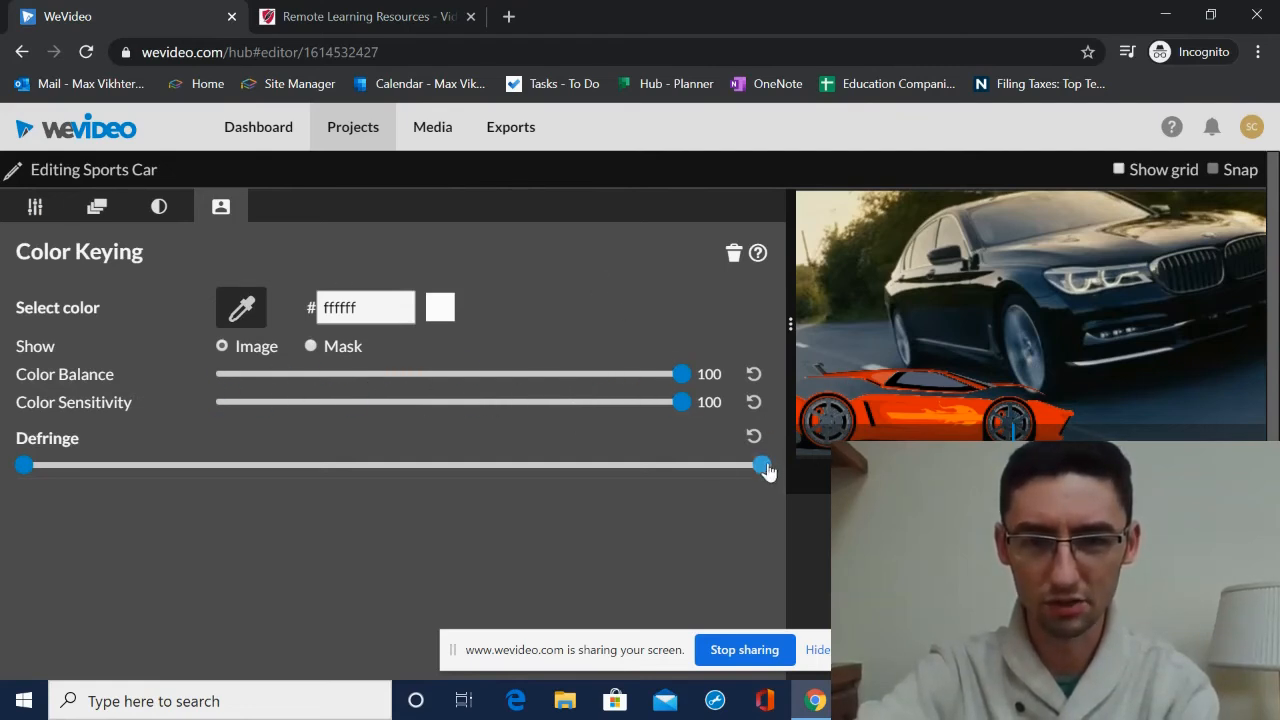
left_click_drag(763, 466, 510, 465)
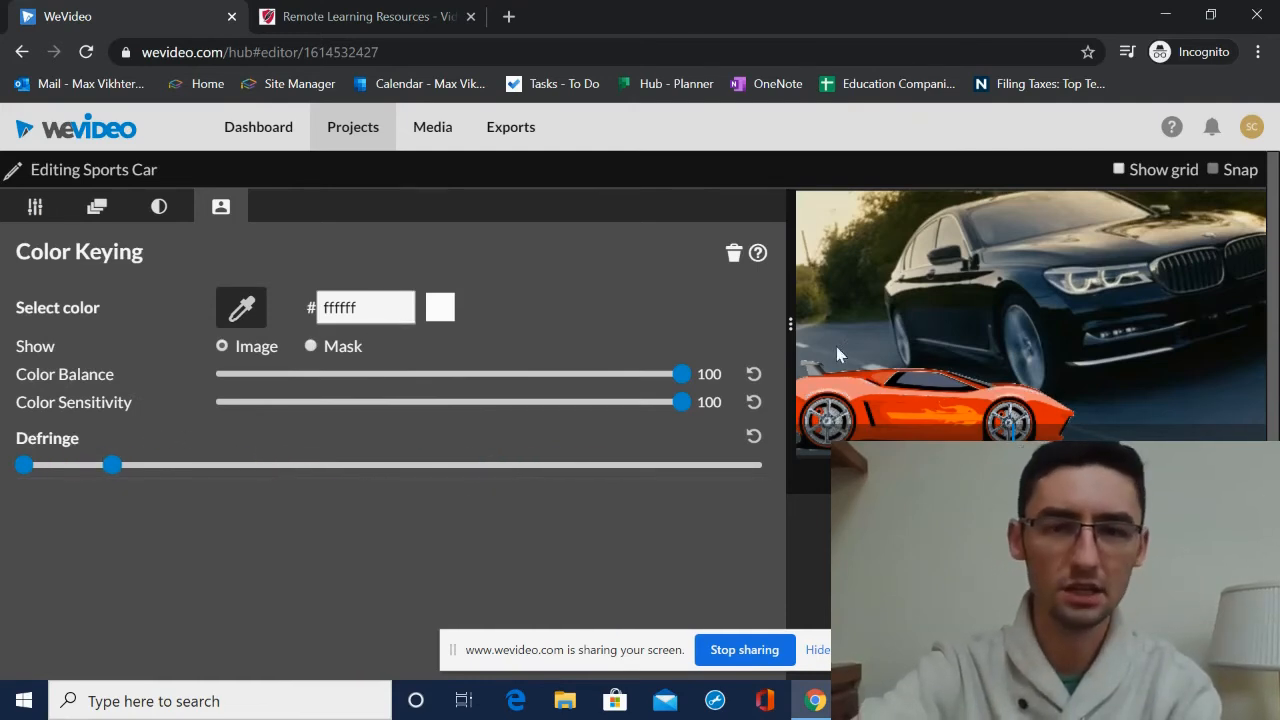
- Reposition the car near the lower left of the frame, about x 62, y 699
left_click(36, 208)
left_click_drag(1006, 354, 1044, 373)
left_click(97, 206)
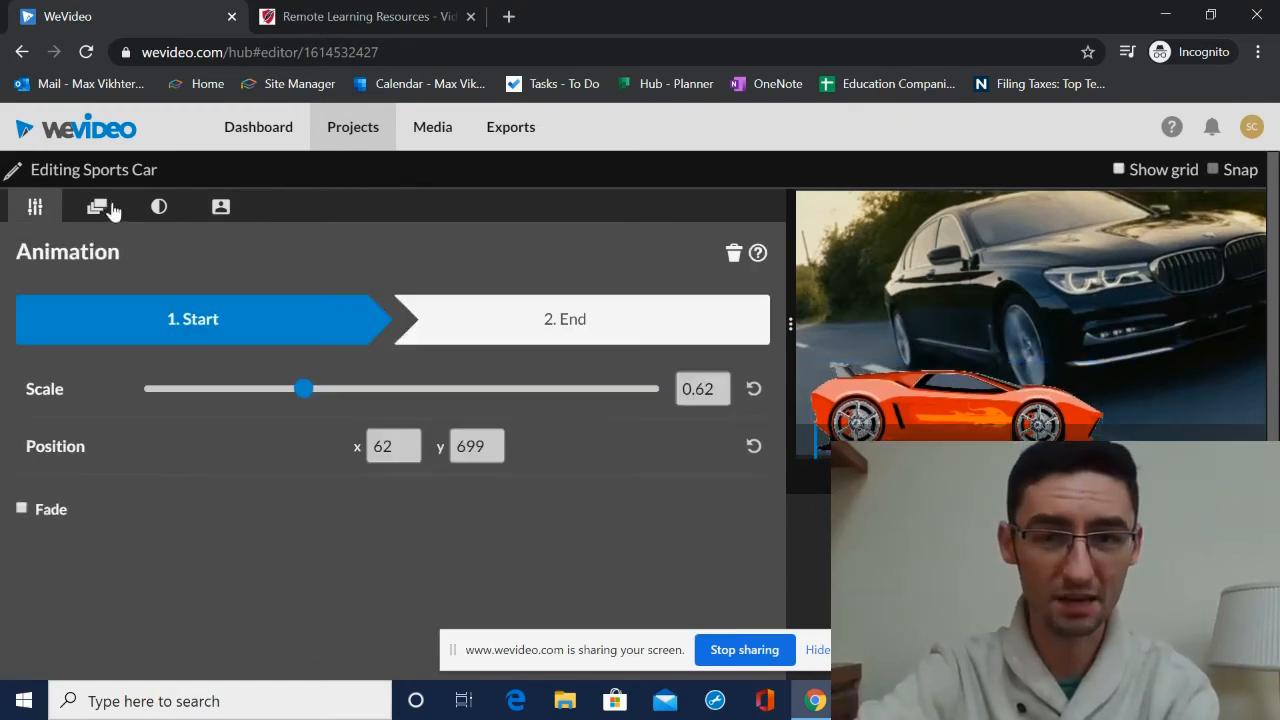
mouse_move(1048, 369)
left_mouse_down()
mouse_move(1057, 380)
mouse_move(1023, 377)
mouse_move(1063, 350)
left_mouse_up()
- Set the car's hue to 140 to turn it green
left_click(160, 207)
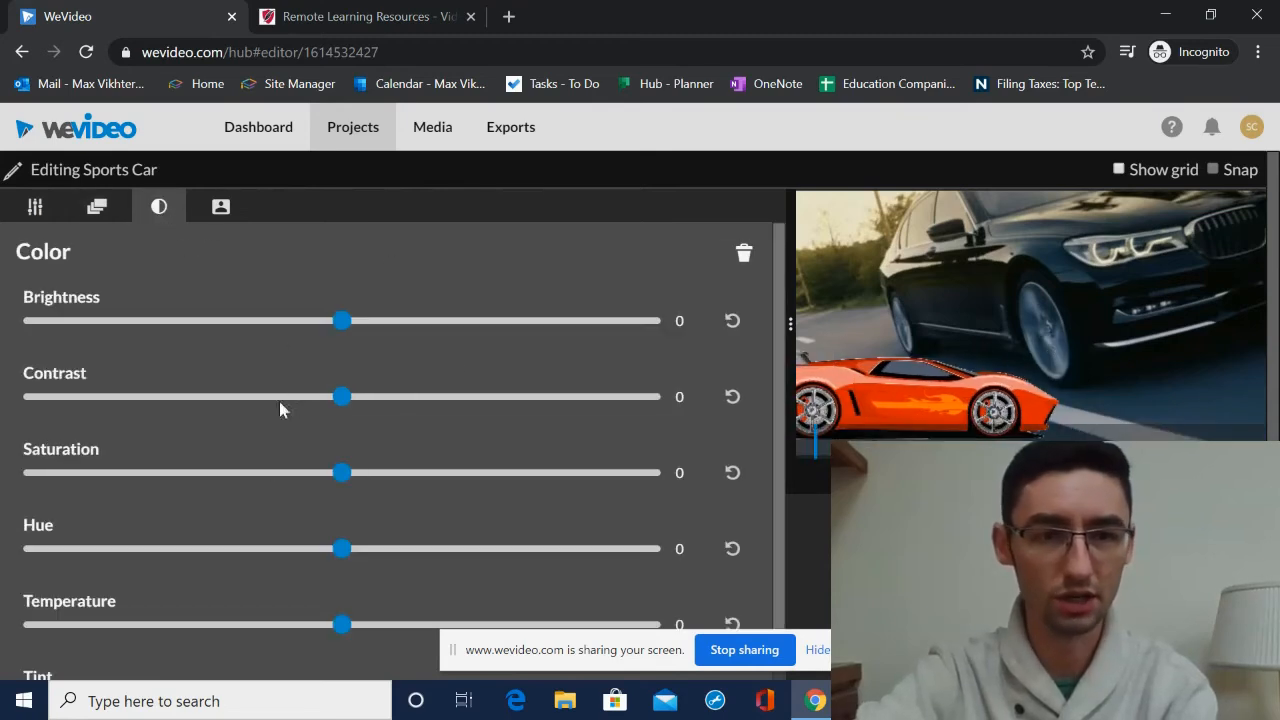
left_click_drag(341, 549, 547, 549)
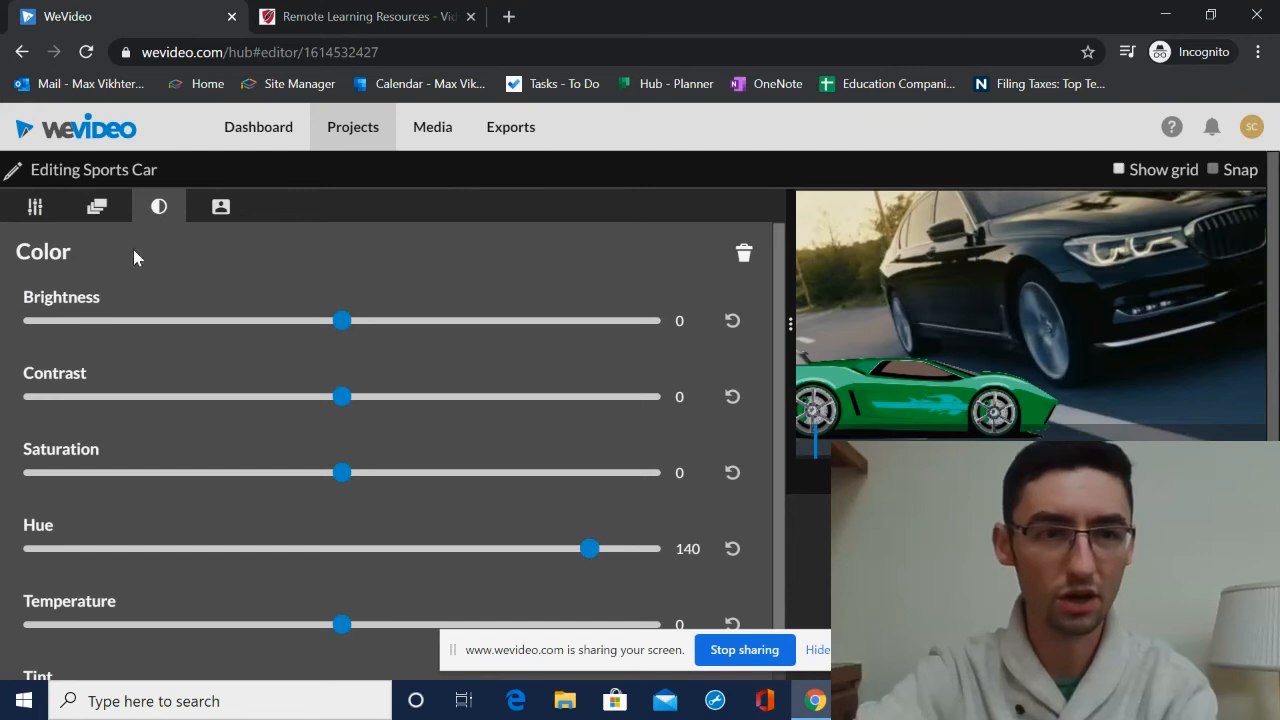
- Shrink the car to scale 0.44 and set its starting position off the left edge, about x -920, y 863
left_click(98, 207)
left_click_drag(1189, 323, 1142, 343)
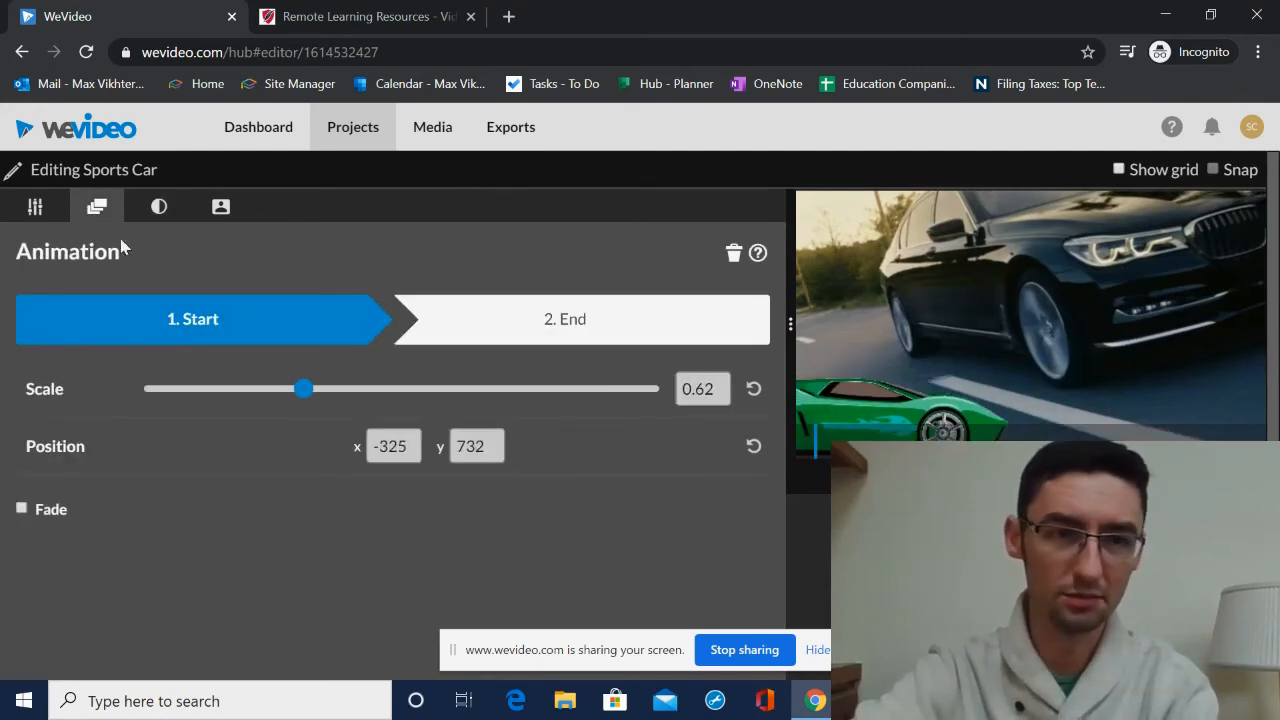
left_click(35, 206)
left_click(392, 543)
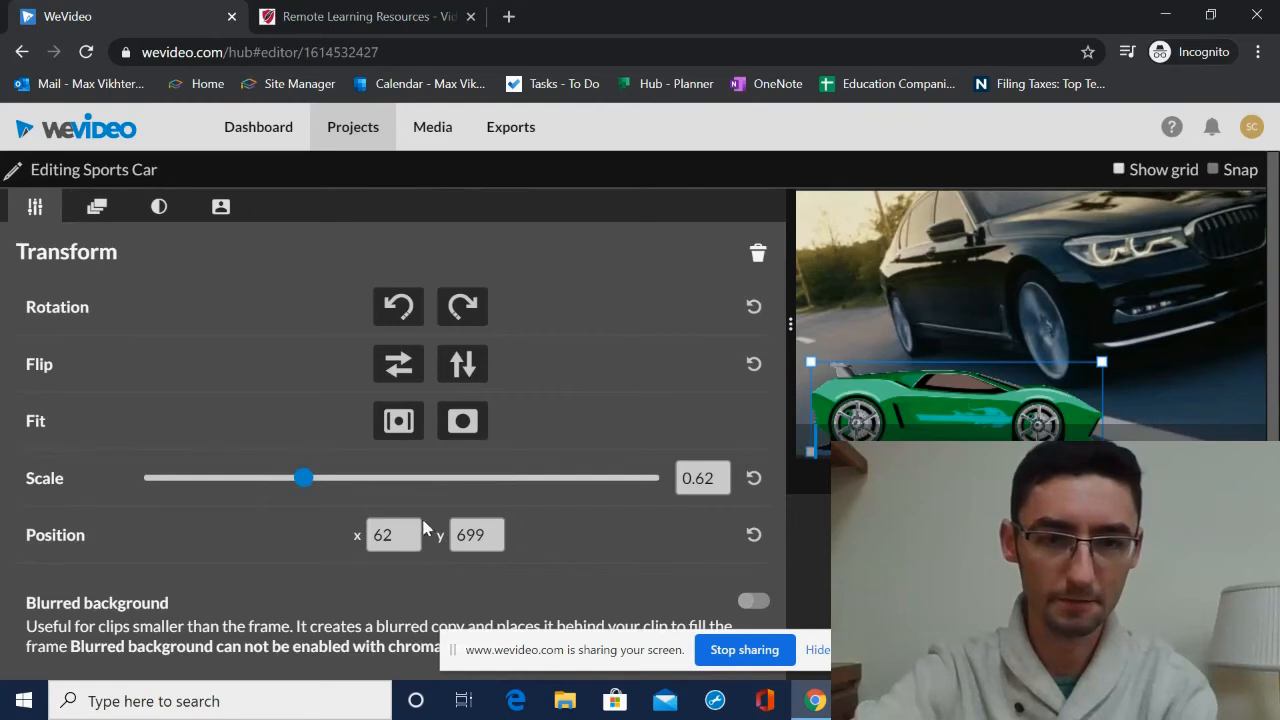
left_click_drag(301, 481, 255, 479)
left_click_drag(956, 335, 847, 369)
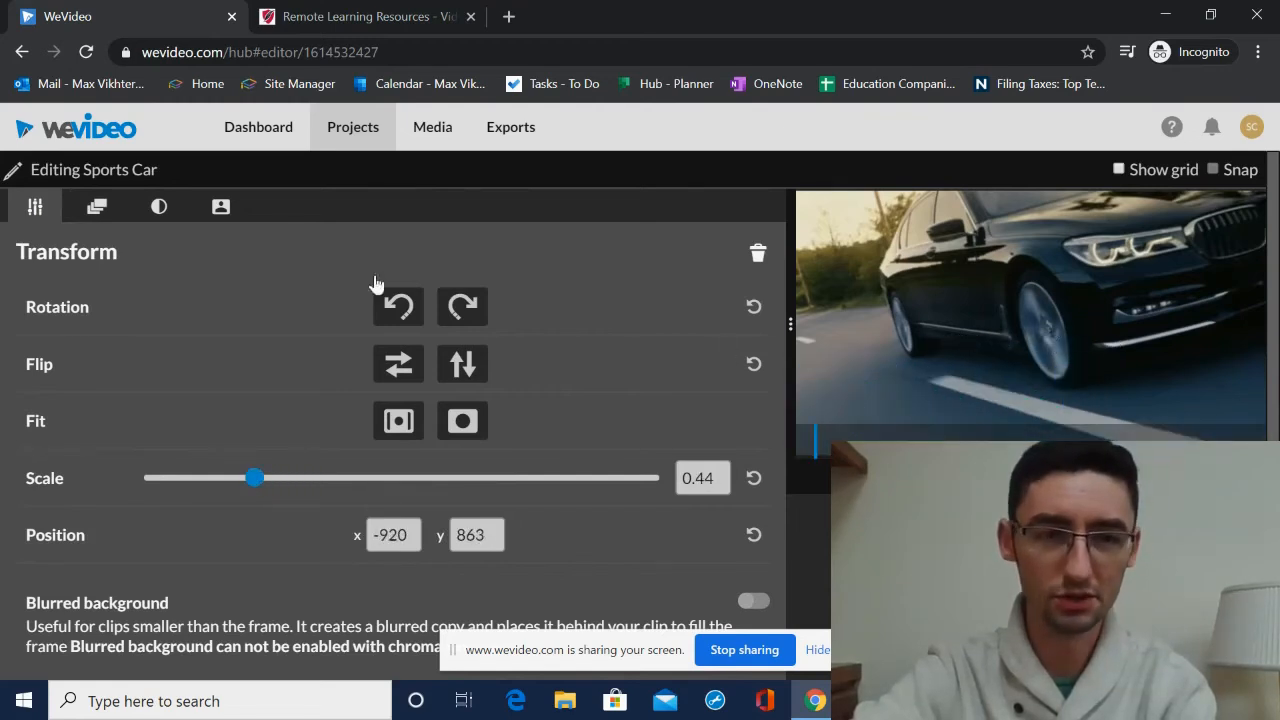
- Set the animation end position off the right edge, about x 2024, y 863, and close the clip editor
left_click(97, 208)
left_click(519, 333)
left_click_drag(811, 309, 1025, 338)
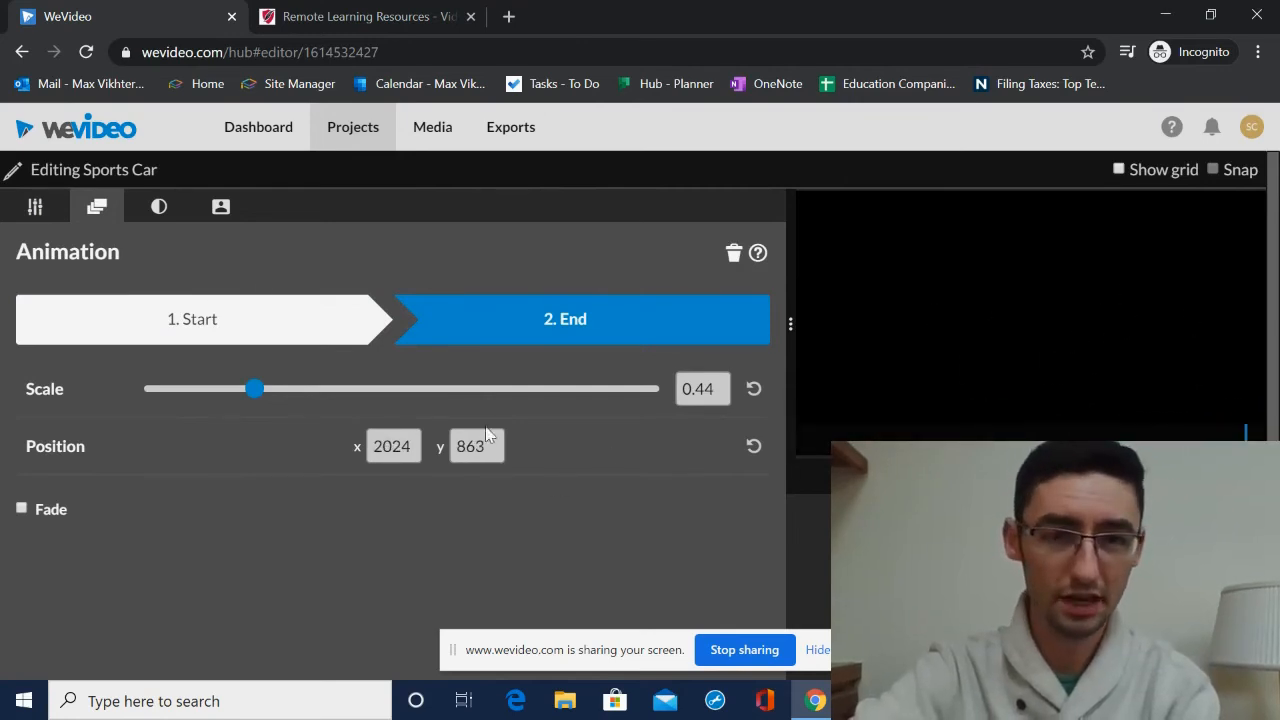
scroll(431, 500, "down", 1)
left_click(418, 645)
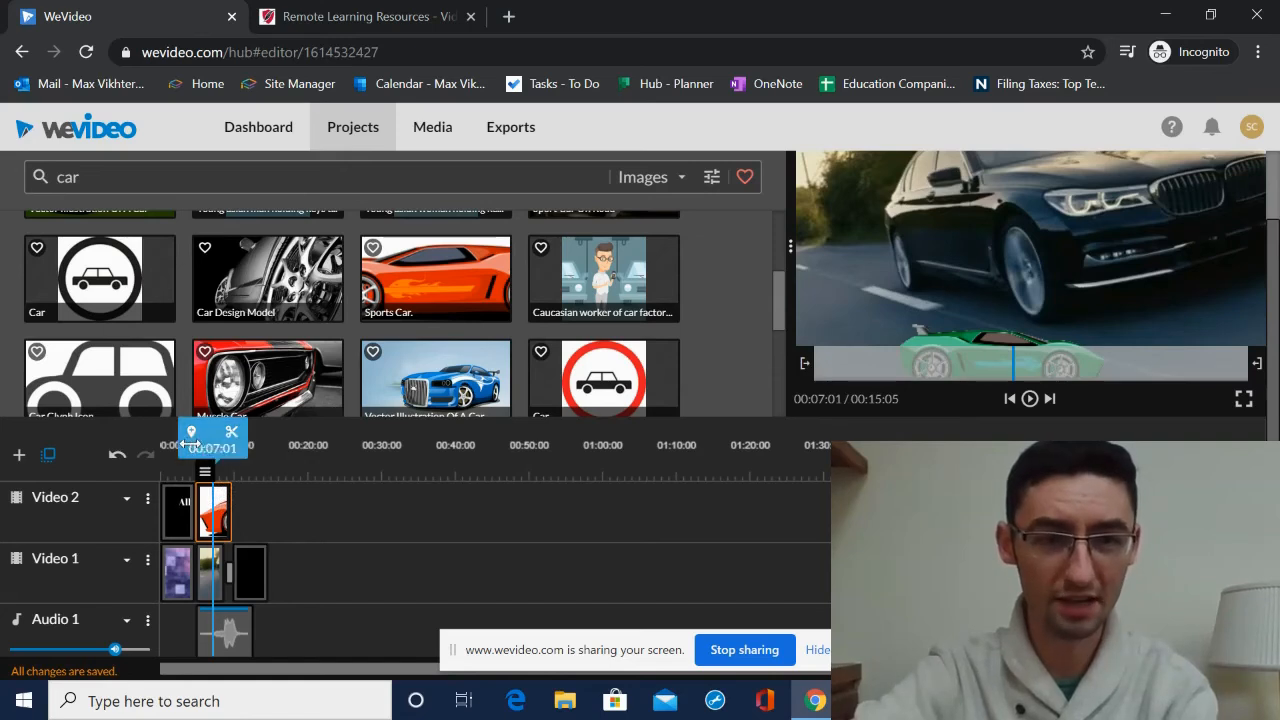
- Play the video from the start to preview the moving car over the clips
left_click_drag(204, 444, 185, 444)
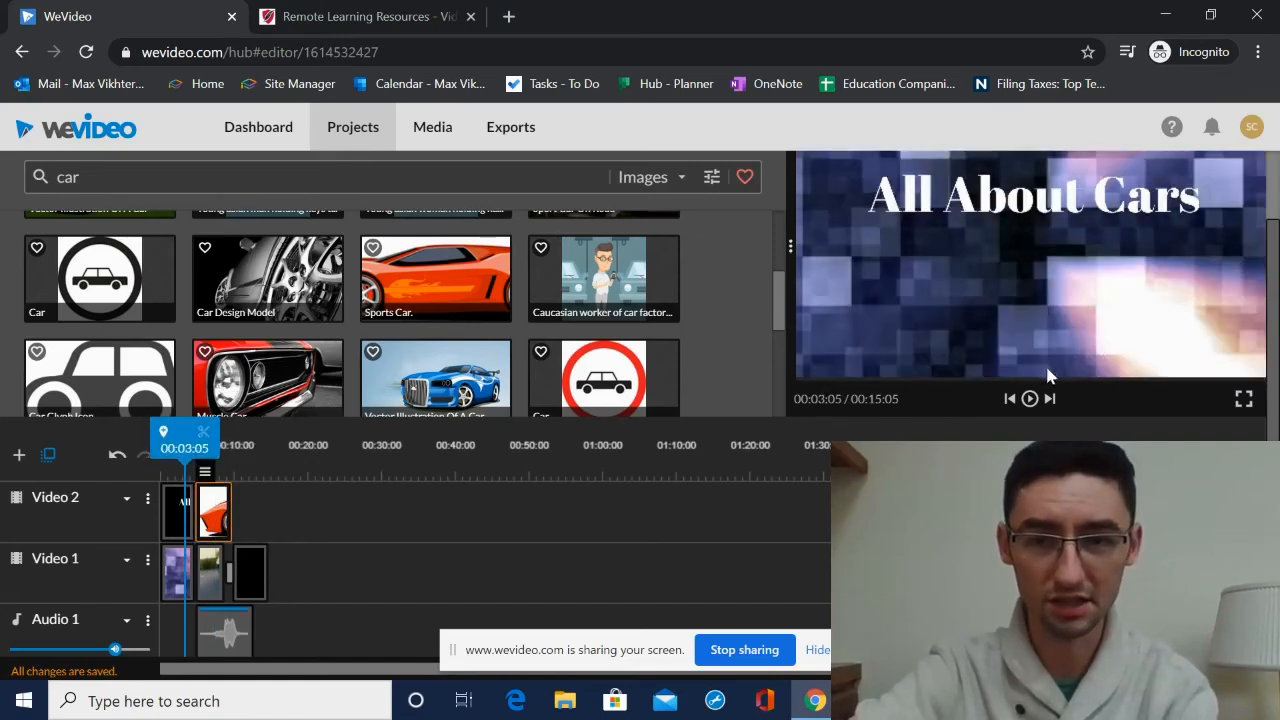
left_click(1029, 399)
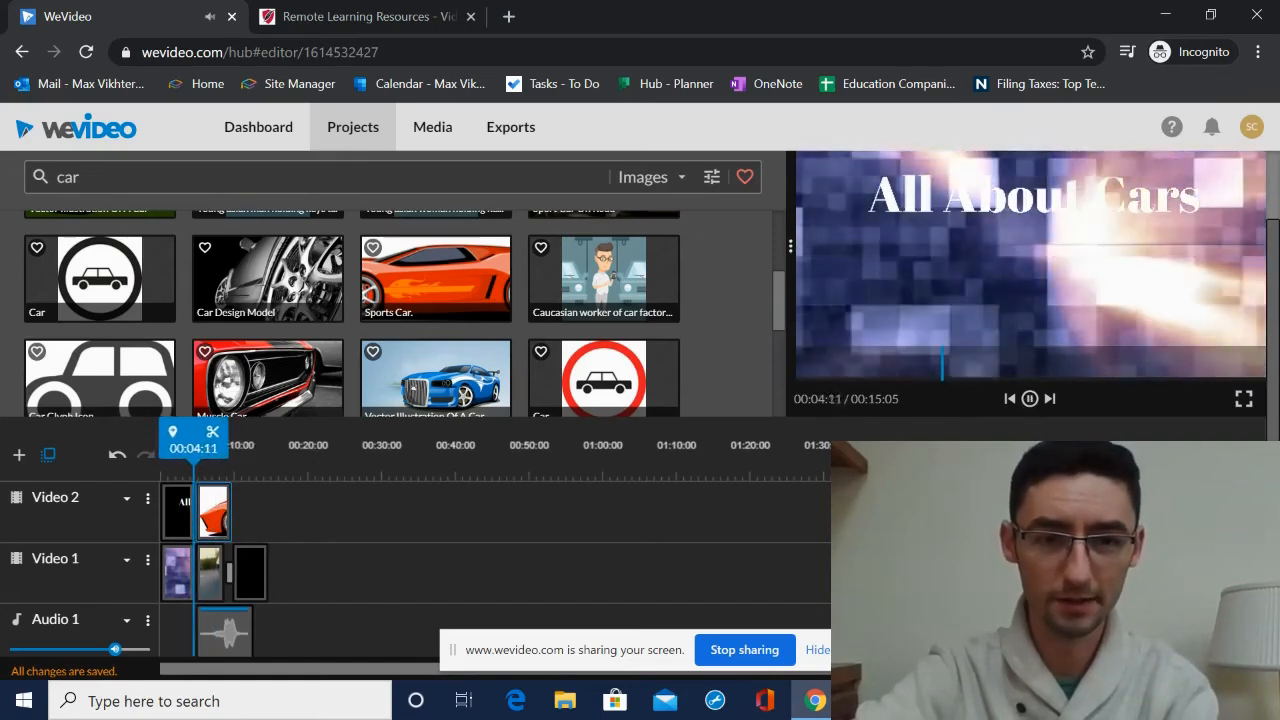
left_click(1029, 400)
scroll(259, 570, "up", 2)
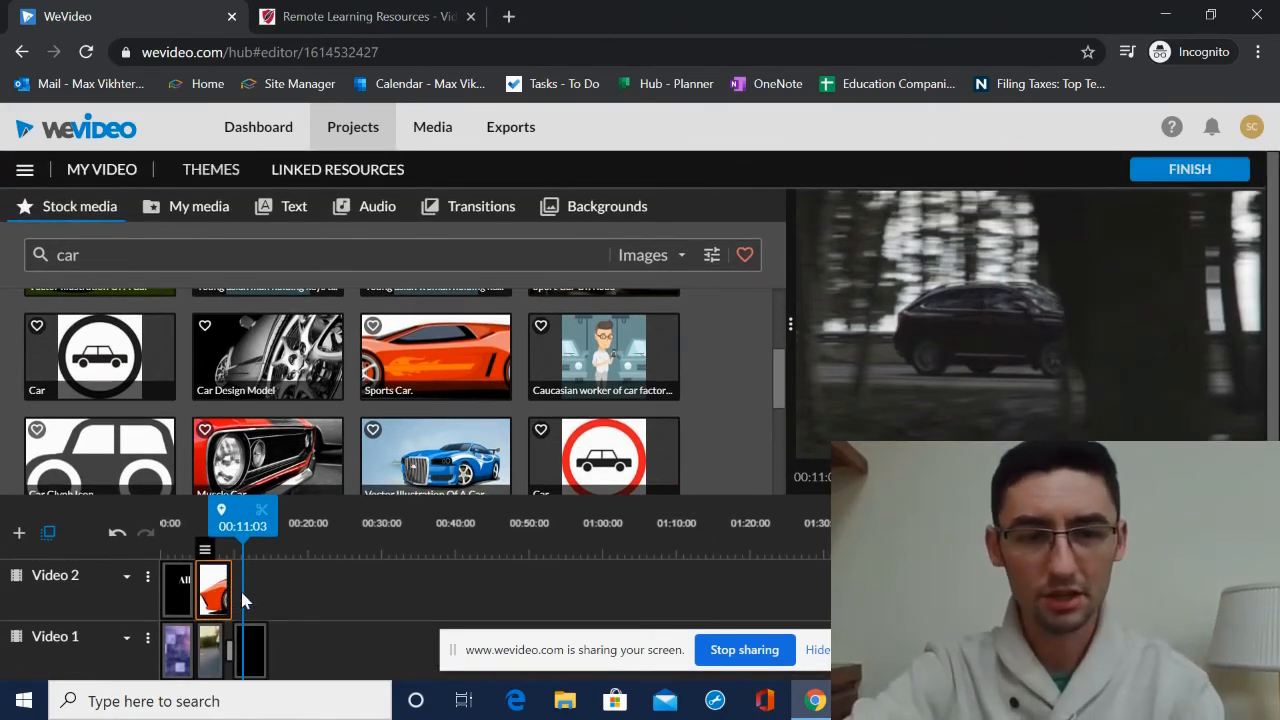
- Search the stock images for green screen
double_click(103, 244)
type("green screen")
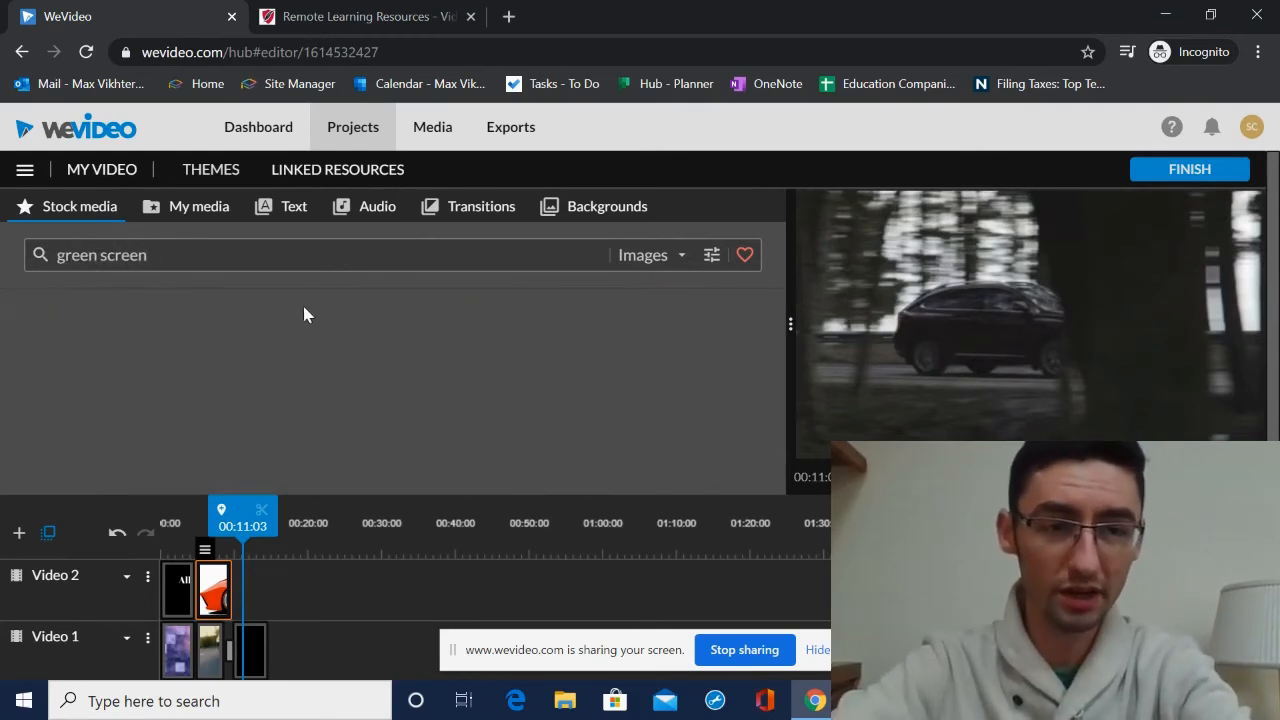
scroll(296, 635, "down", 1)
scroll(287, 630, "up", 1)
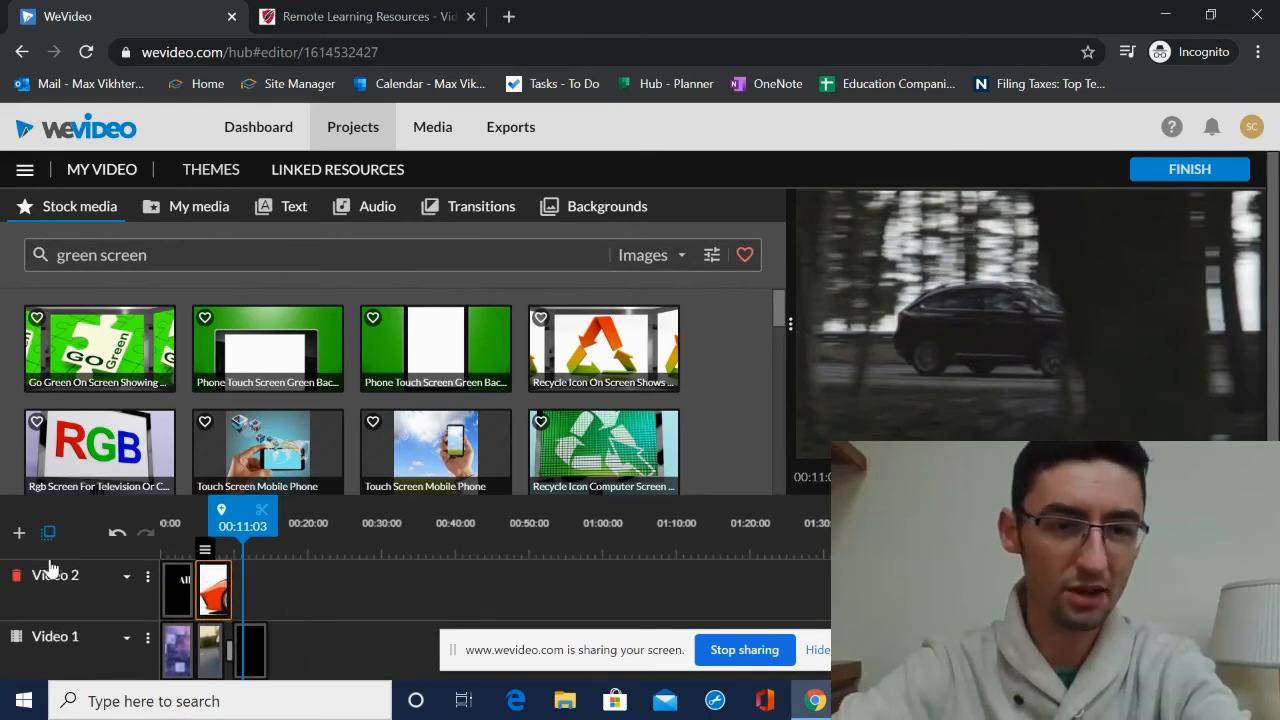
- Add a third video track and move the car image onto it at the start of the timeline
left_click(21, 534)
left_click(783, 568)
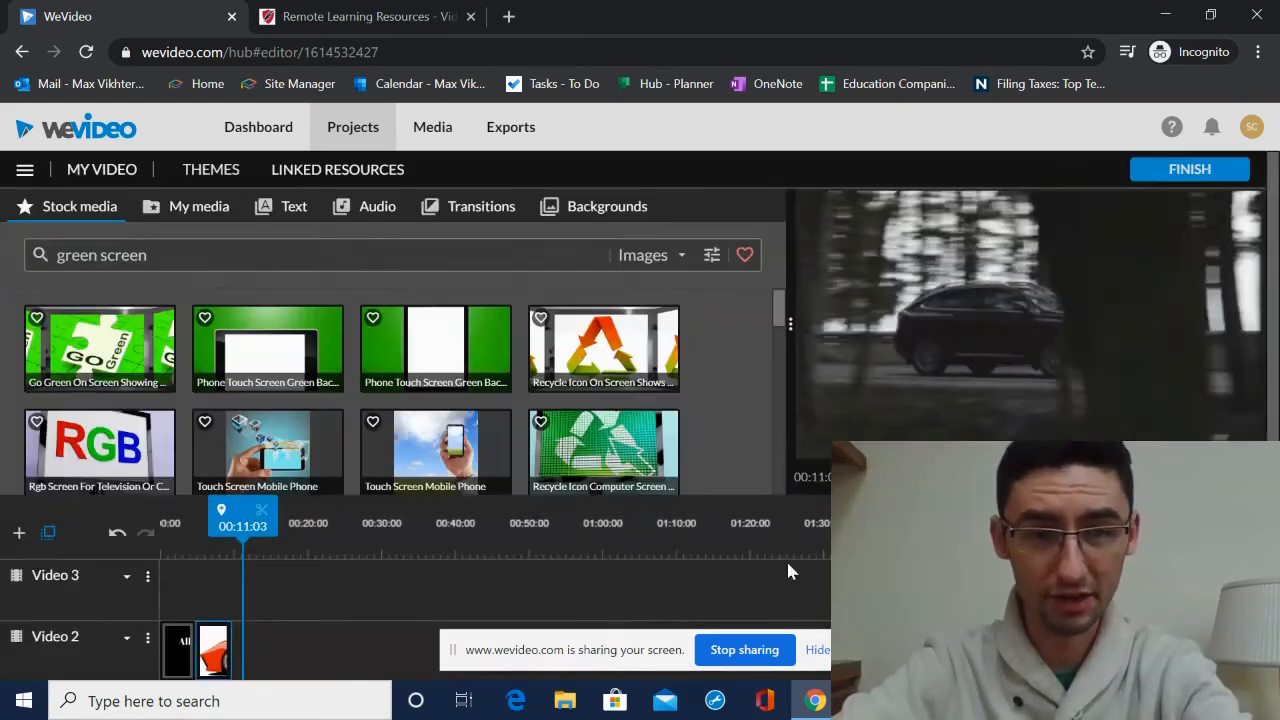
scroll(226, 600, "down", 2)
scroll(220, 640, "up", 2)
left_click_drag(215, 640, 178, 588)
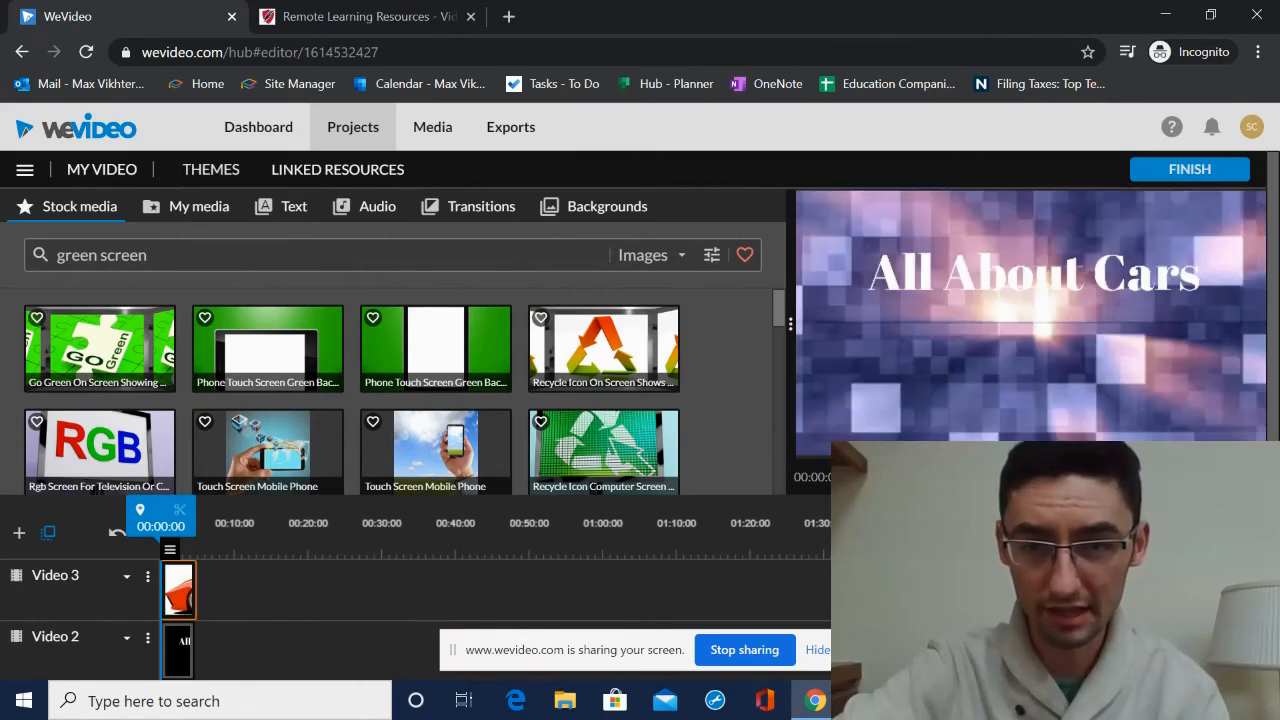
- Filter the green screen results to videos and preview the billboard with a green screen clip
key("space")
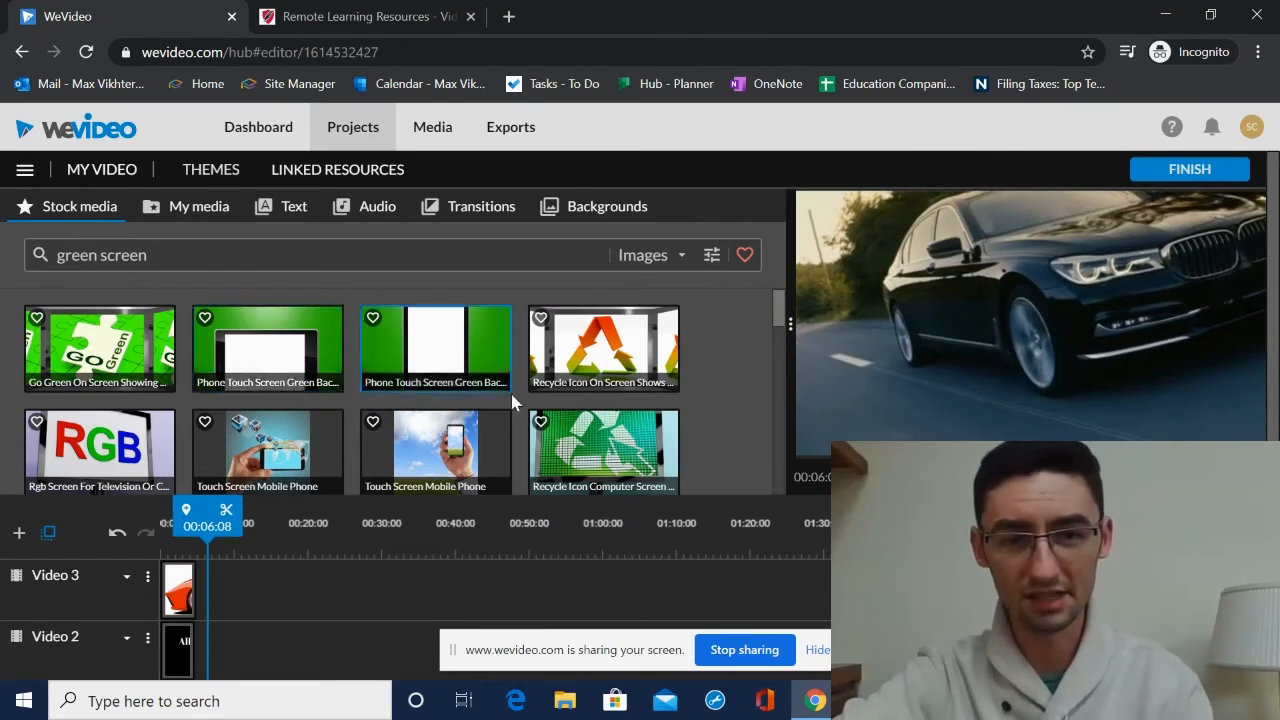
scroll(436, 430, "down", 5)
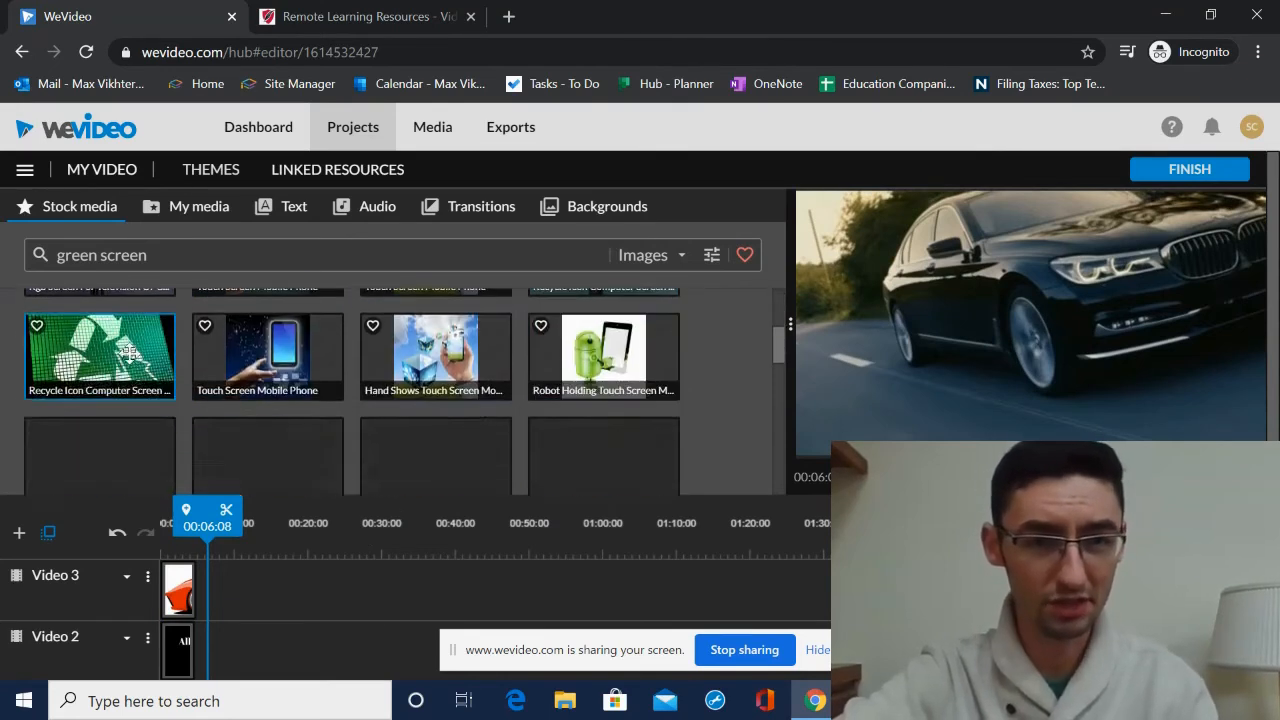
left_click(645, 257)
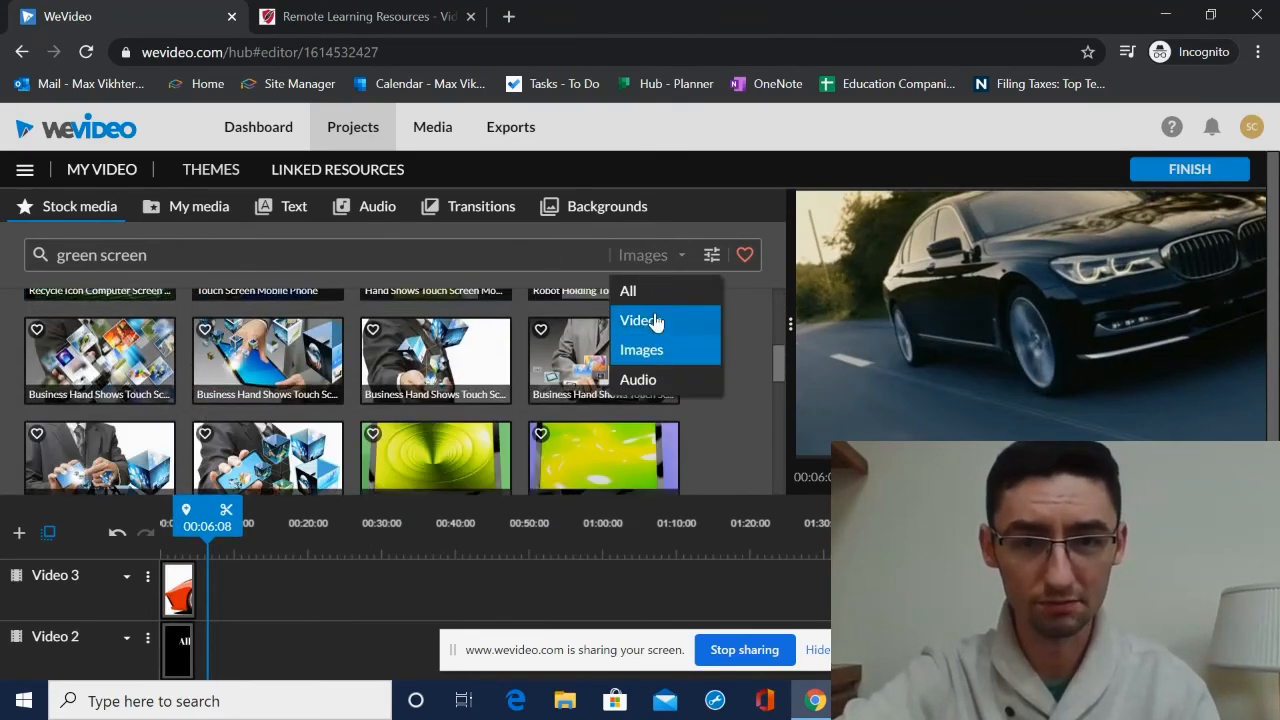
left_click(653, 318)
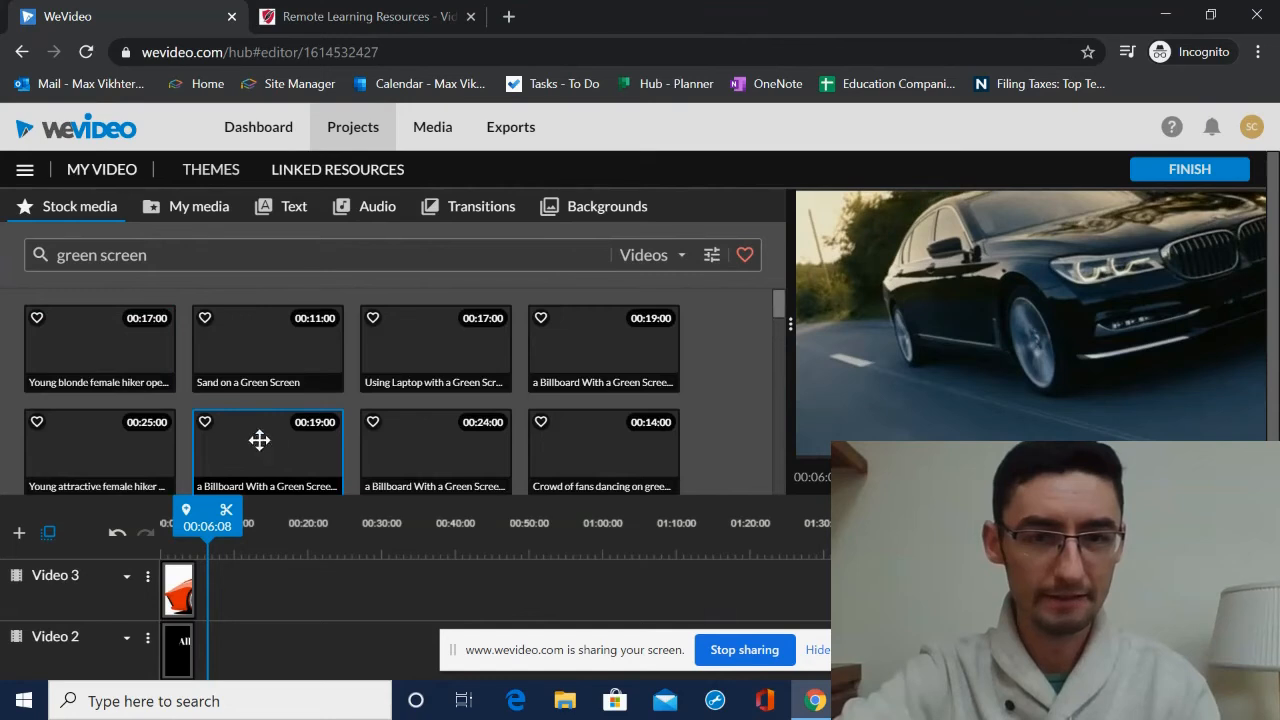
left_click(251, 451)
scroll(321, 625, "down", 3)
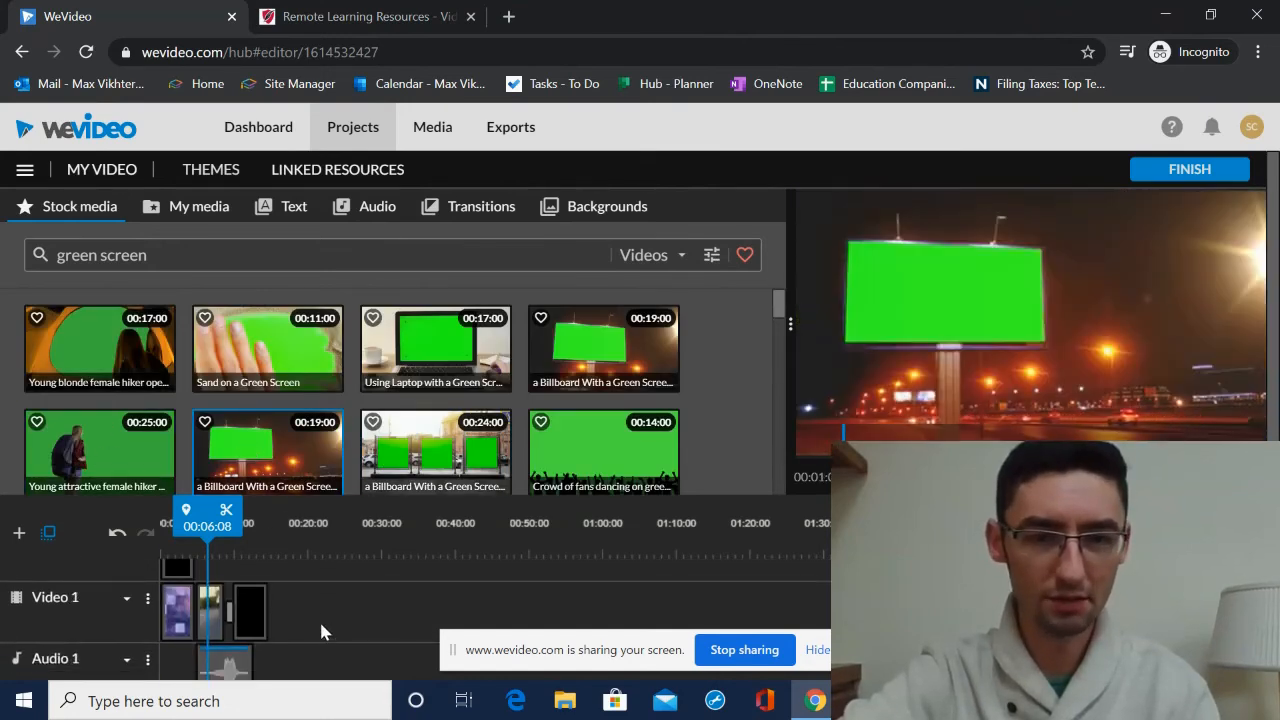
scroll(300, 592, "up", 2)
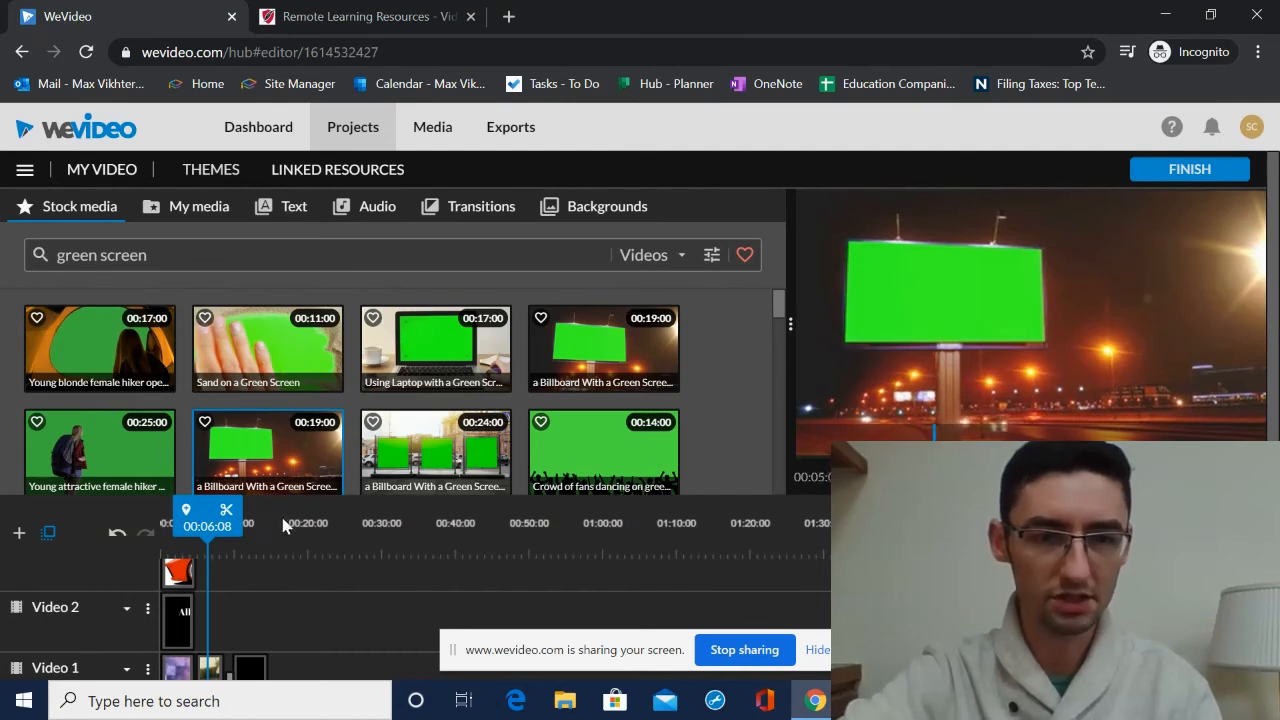
- Add the billboard green screen clip to Video 2 after the title and trim it to about 5 seconds
left_click_drag(282, 464, 225, 620)
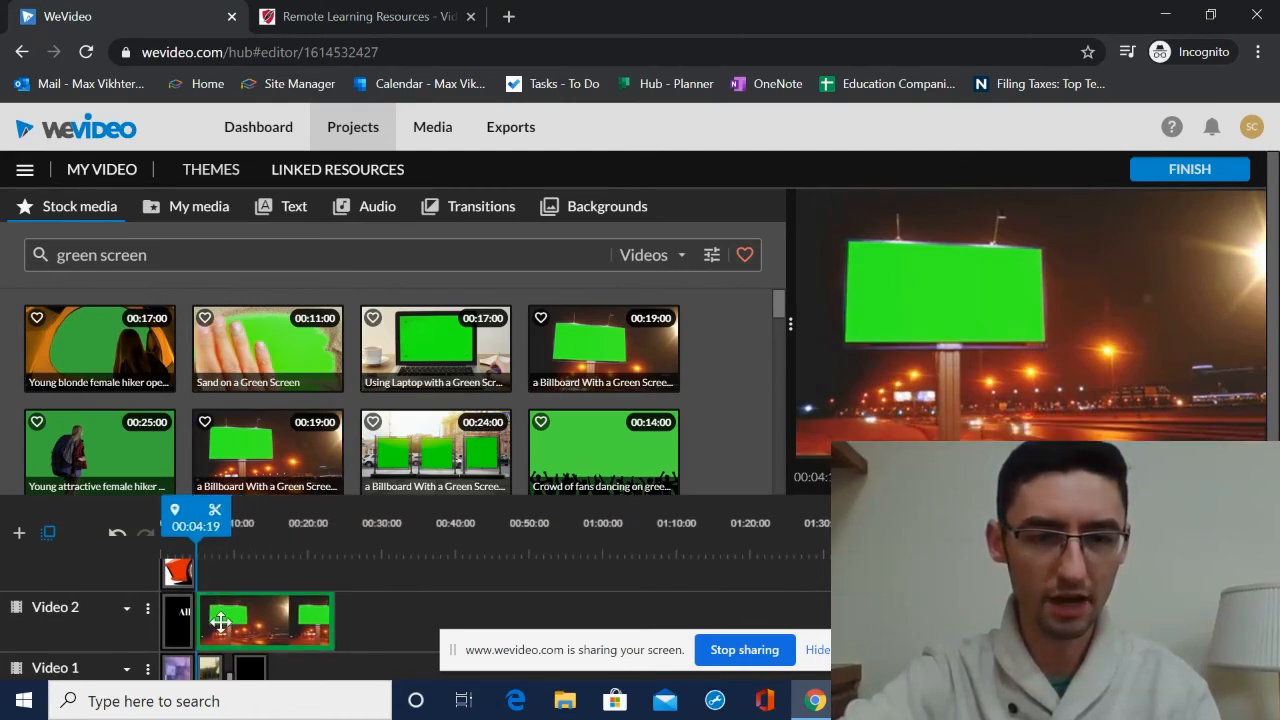
left_click_drag(329, 624, 253, 622)
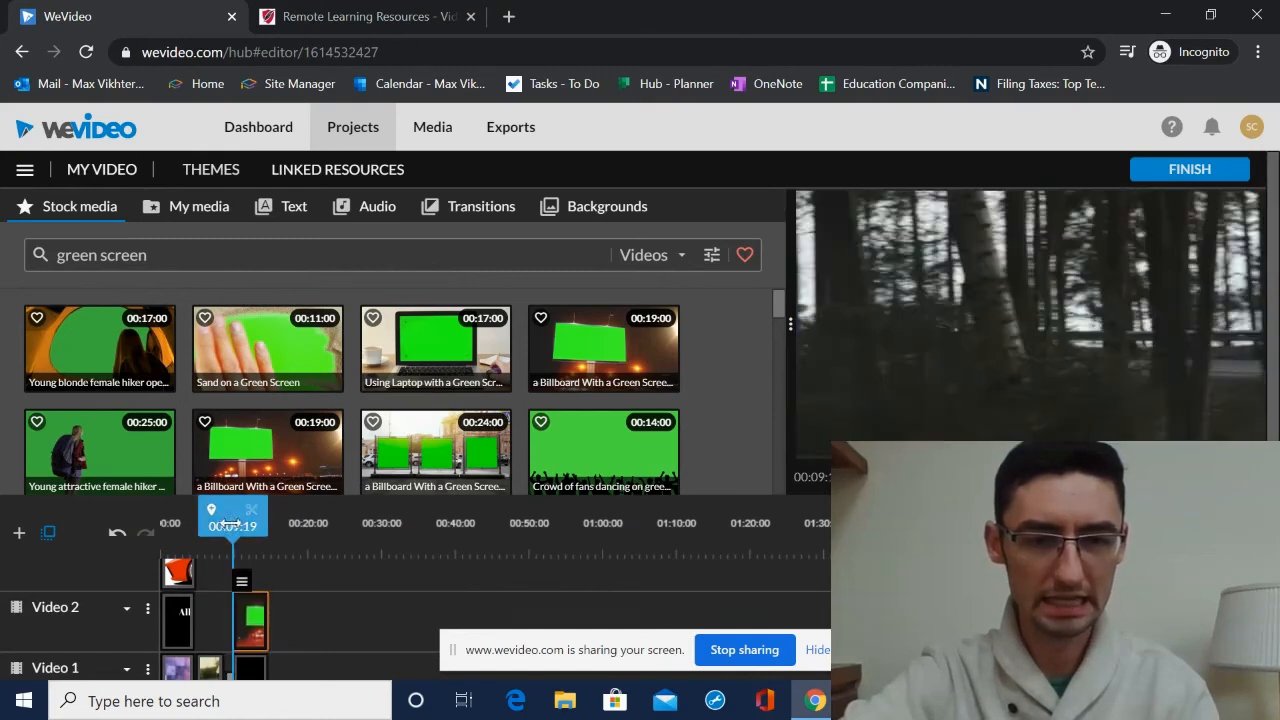
mouse_move(237, 526)
left_mouse_down()
mouse_move(269, 526)
mouse_move(253, 520)
left_mouse_up()
- Check how the billboard clip lines up with the forest car clip on the track below
scroll(351, 628, "down", 2)
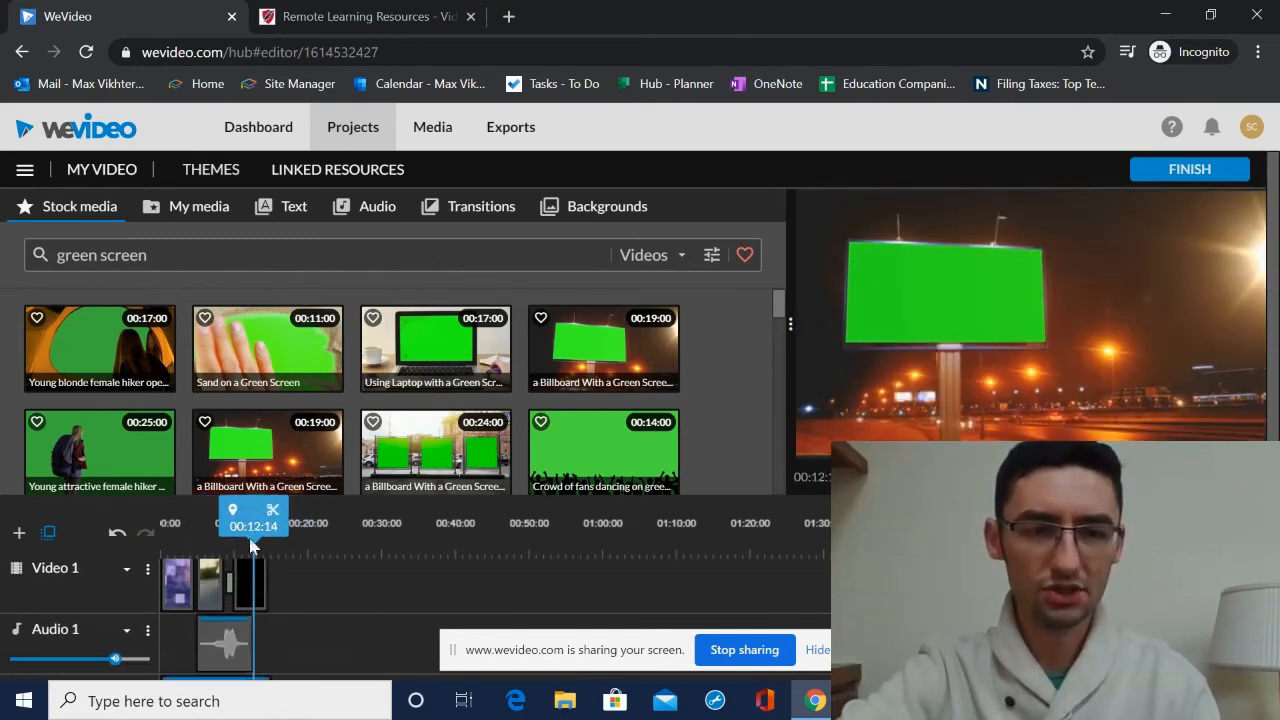
scroll(262, 600, "up", 1)
left_click(259, 677)
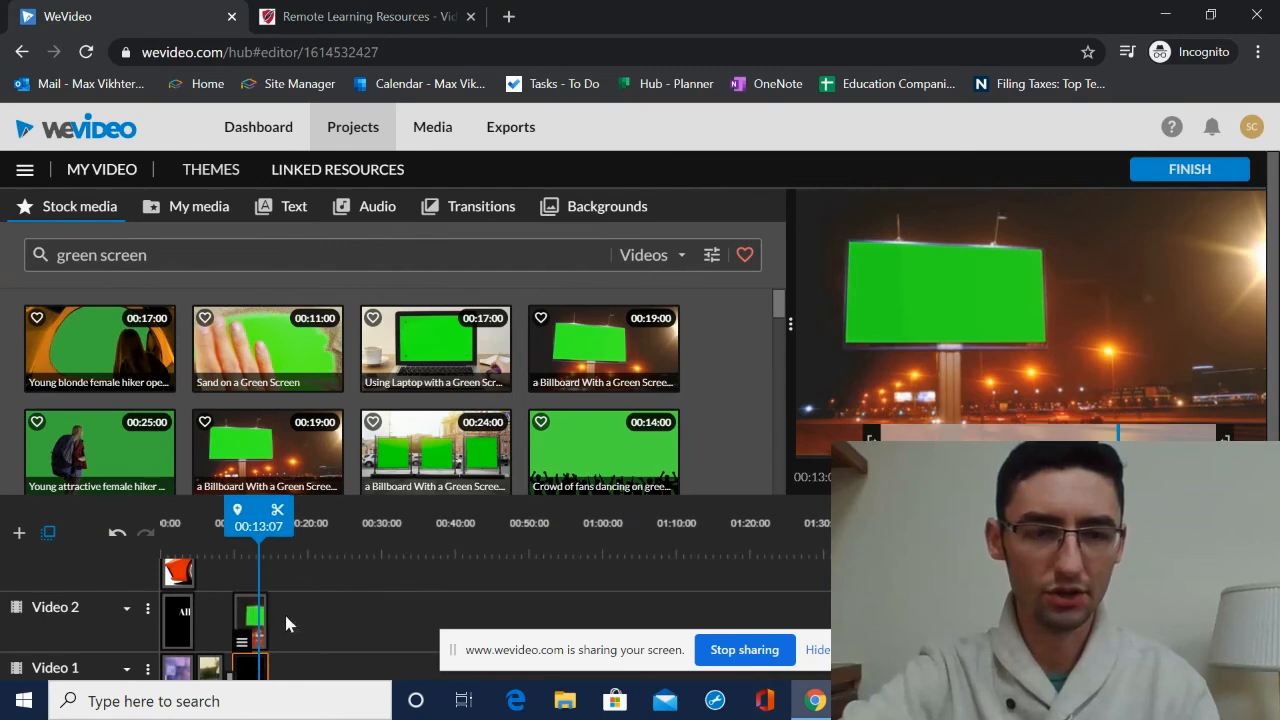
left_click(252, 618)
scroll(255, 630, "down", 2)
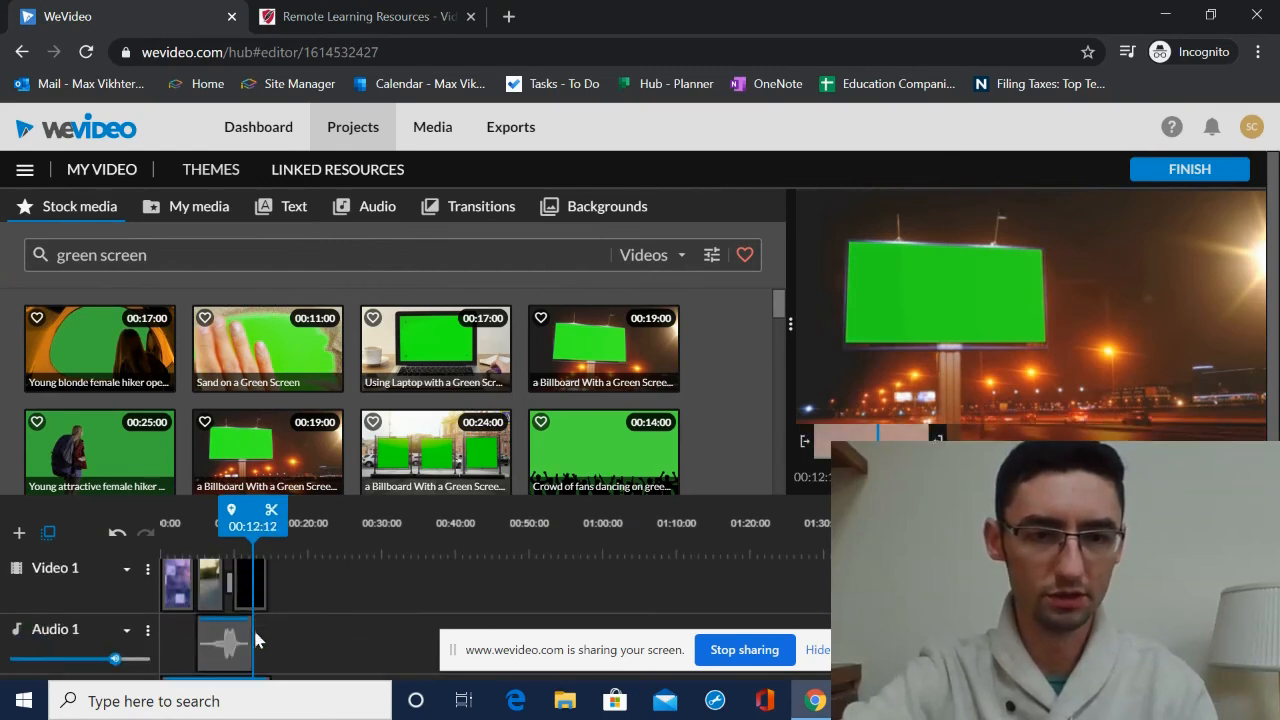
left_click(256, 584)
scroll(249, 596, "up", 2)
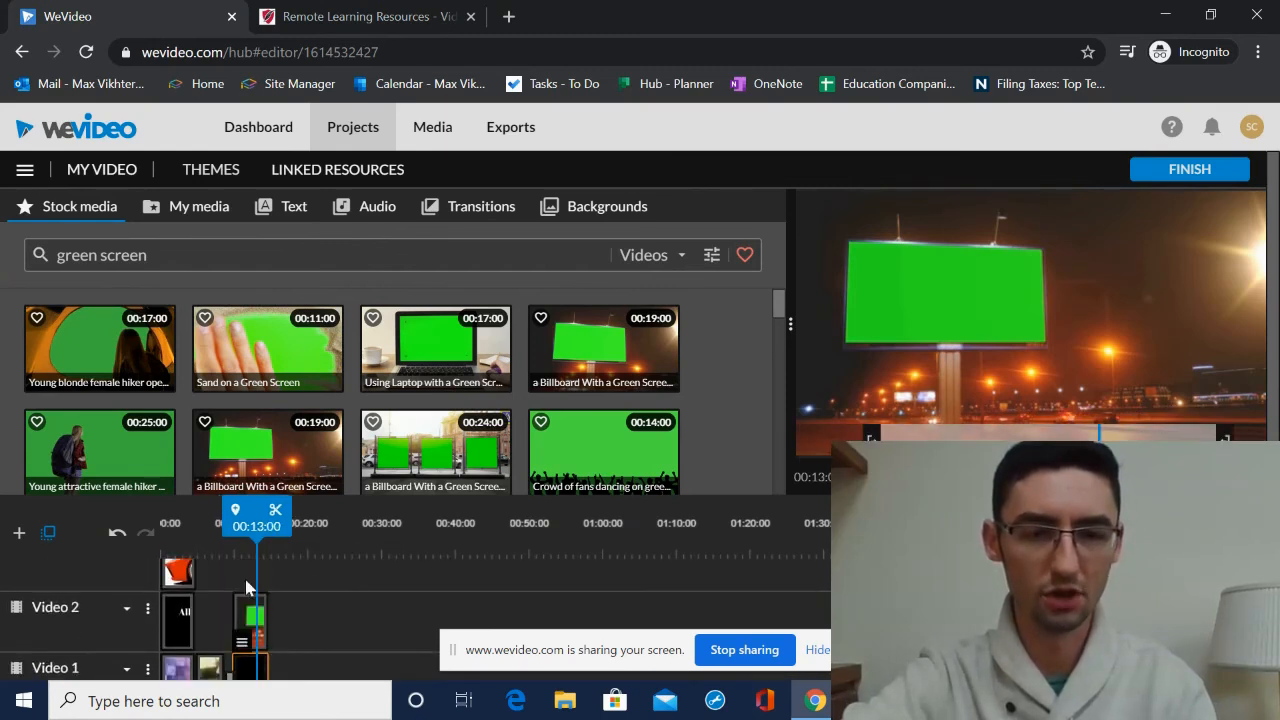
left_click(254, 618)
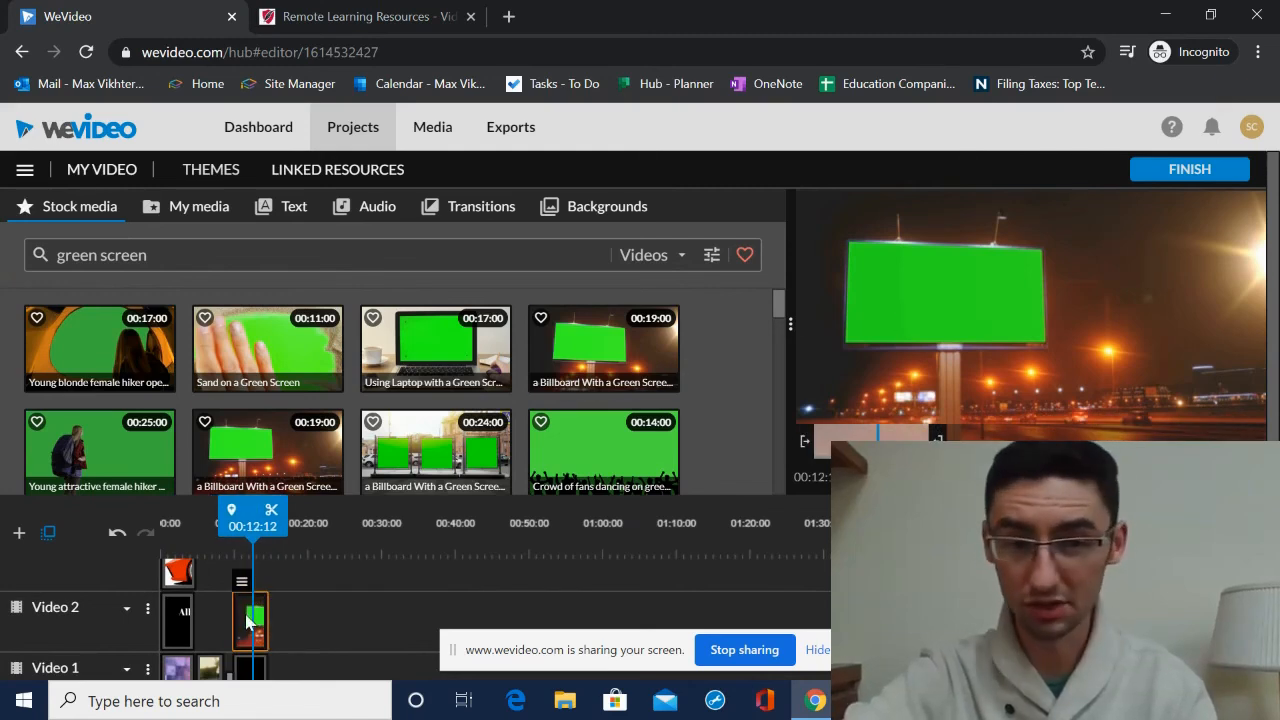
- Key out the billboard's green with Color Keying, picking the green from the preview, and save
double_click(249, 618)
left_click(221, 208)
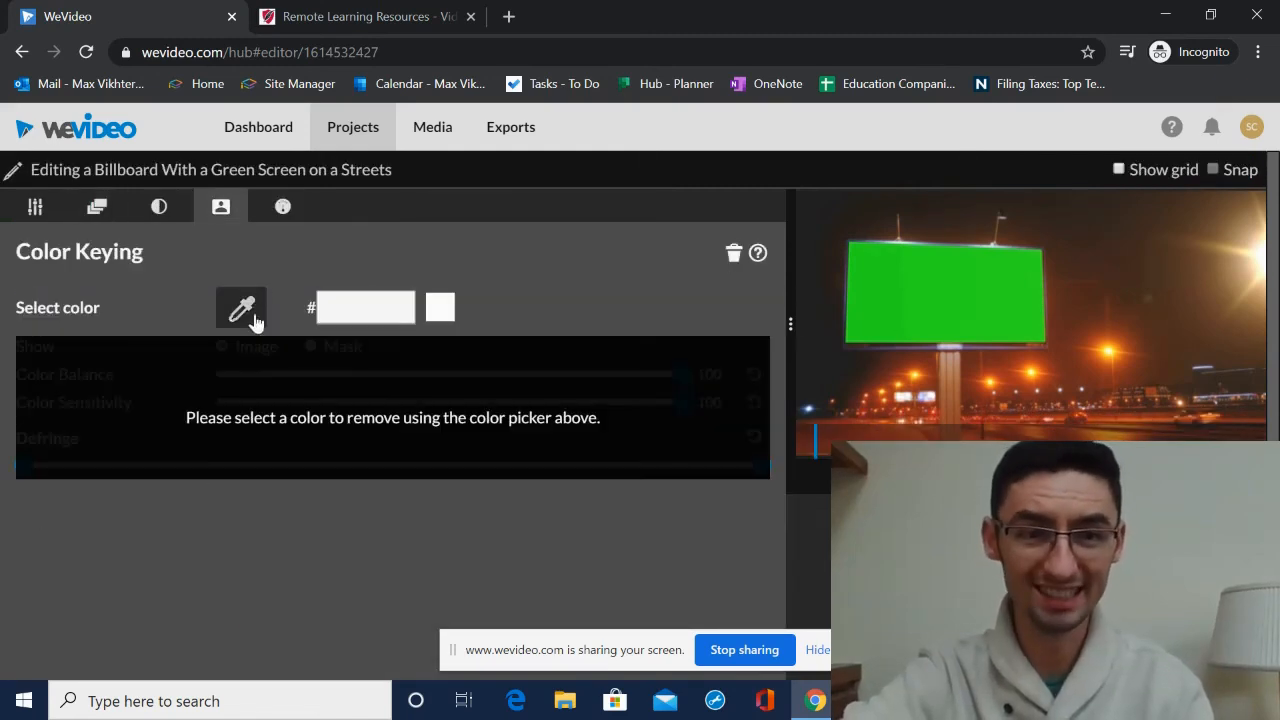
left_click(1024, 280)
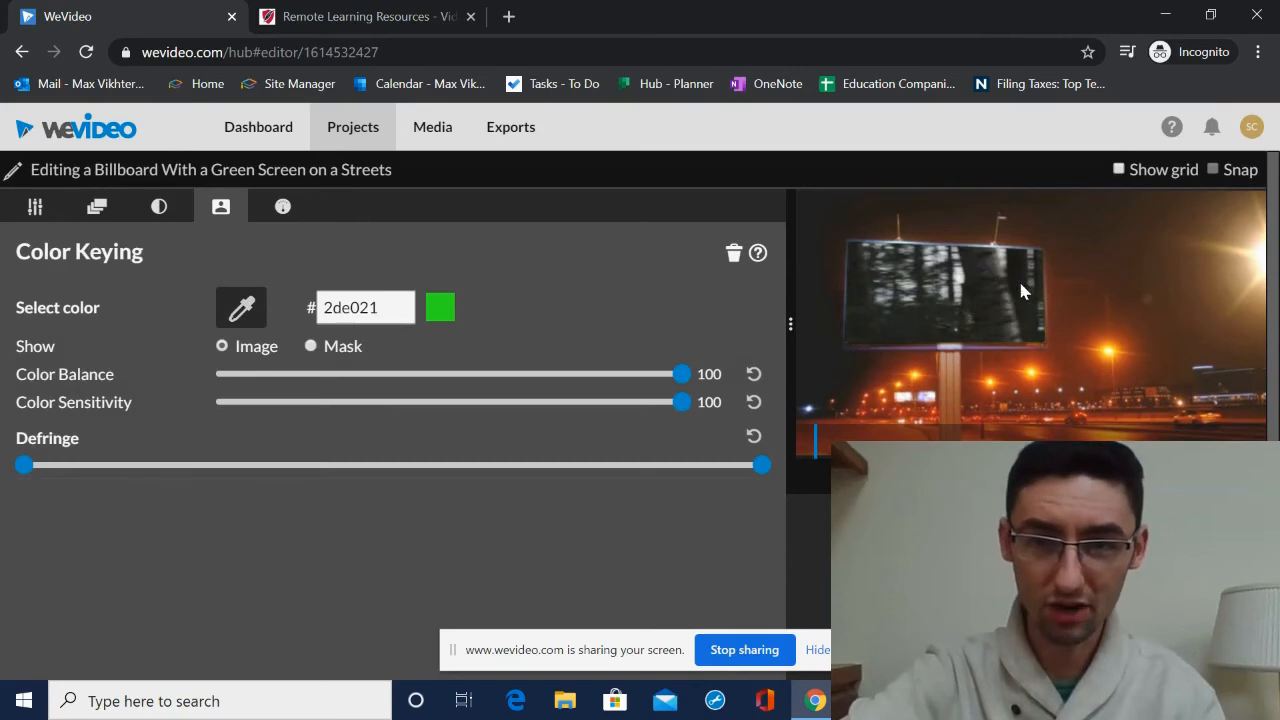
scroll(693, 575, "down", 1)
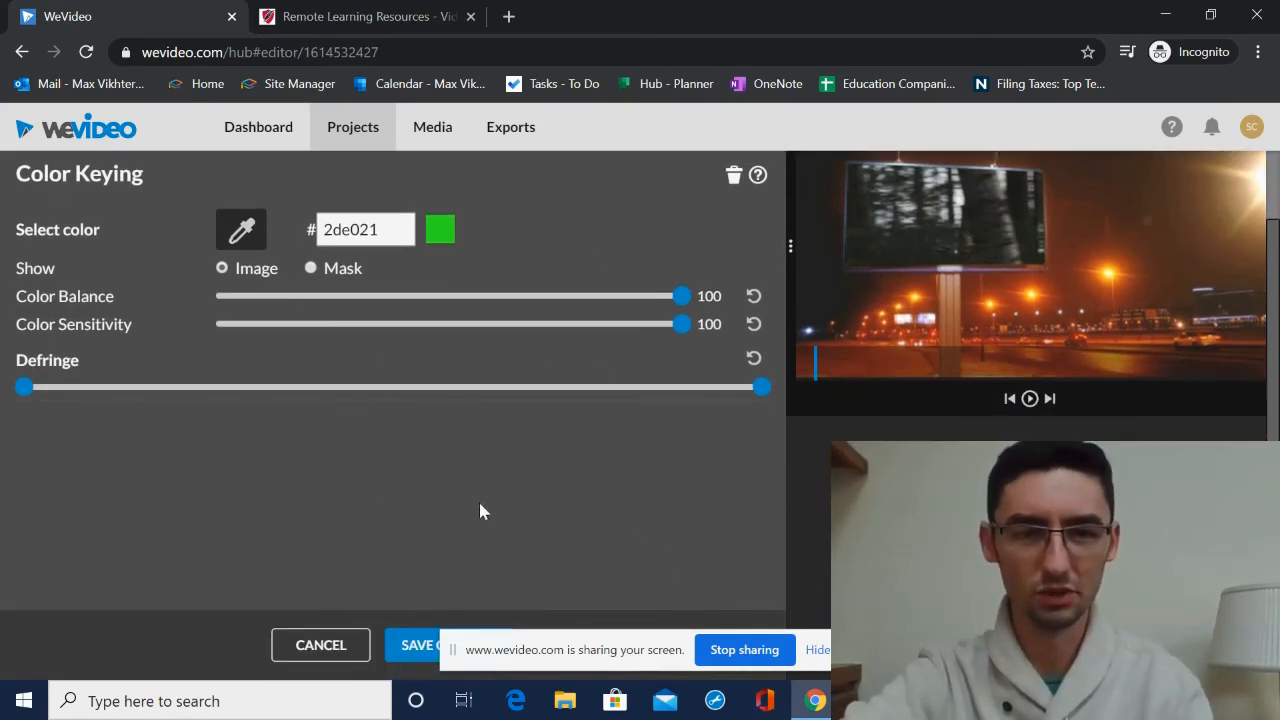
left_click(412, 644)
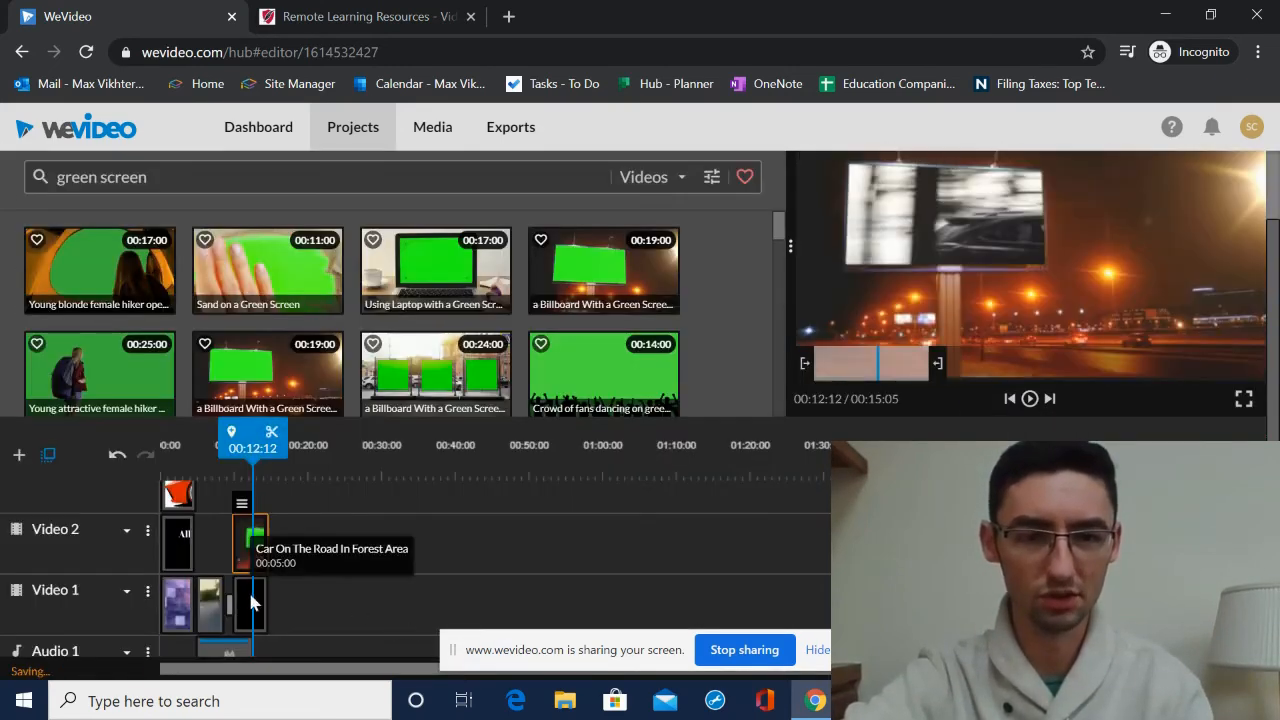
- Scale the forest car clip to 0.51 and position it inside the billboard, about x 98, y 129, then save
double_click(246, 592)
scroll(70, 203, "up", 1)
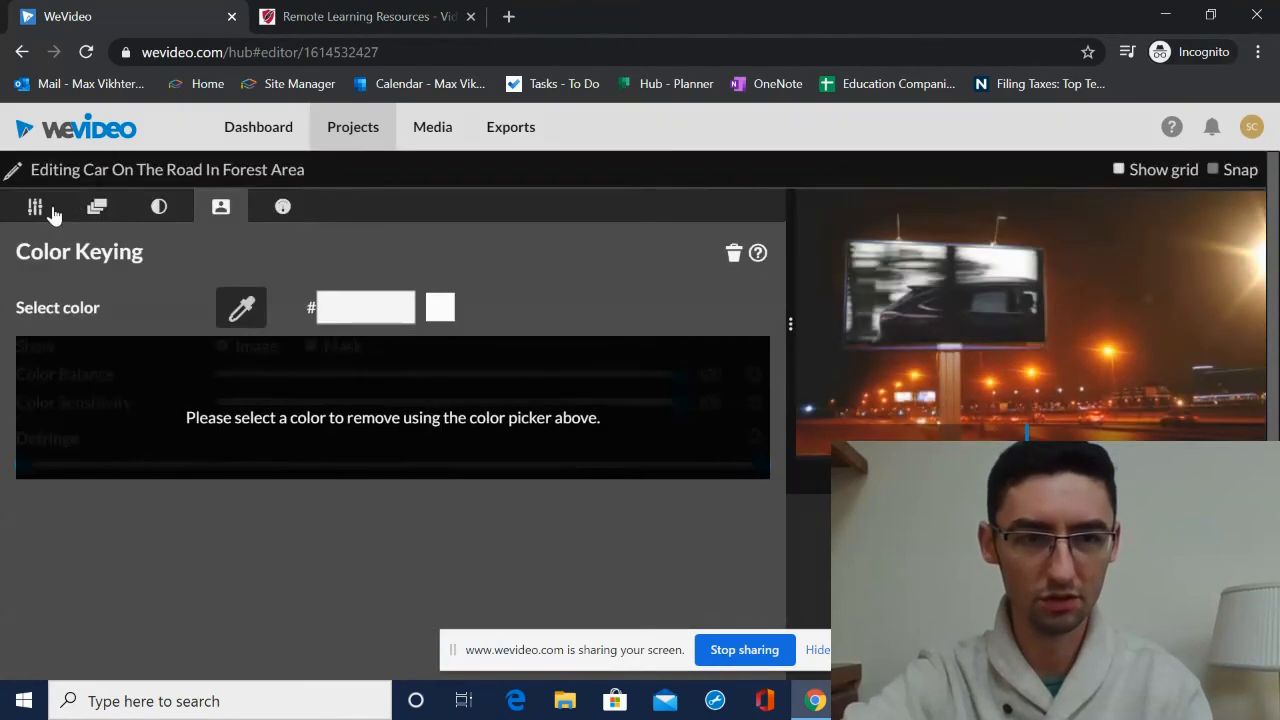
left_click(45, 208)
left_click_drag(398, 484, 274, 478)
left_click_drag(966, 414, 980, 369)
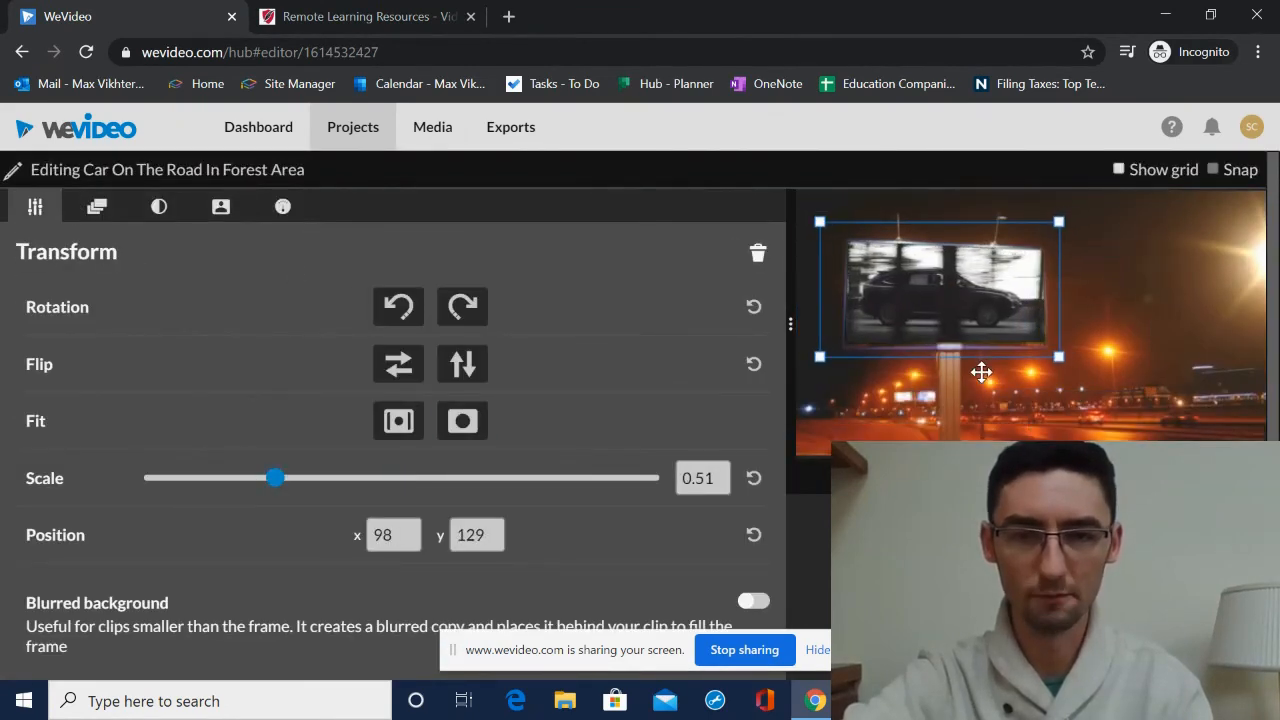
scroll(379, 565, "down", 1)
left_click(400, 645)
- Play the billboard section to preview the keyed composite
left_click_drag(248, 447, 217, 447)
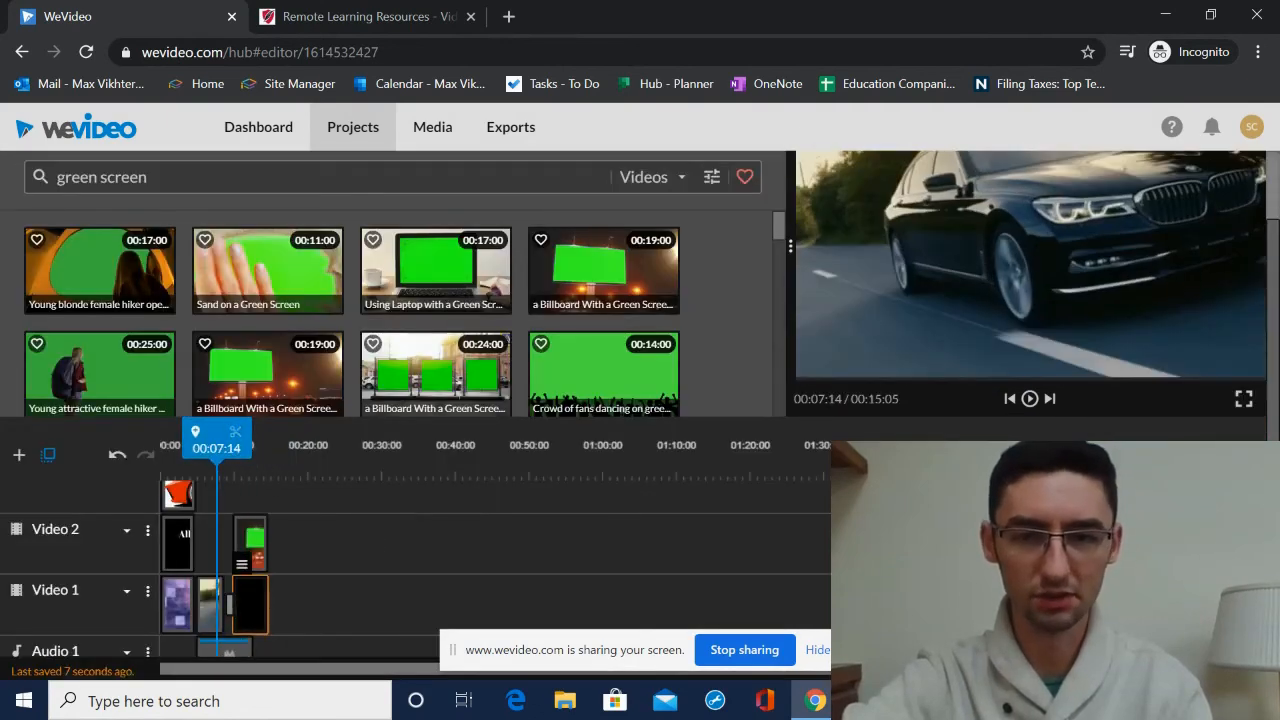
left_click(1030, 399)
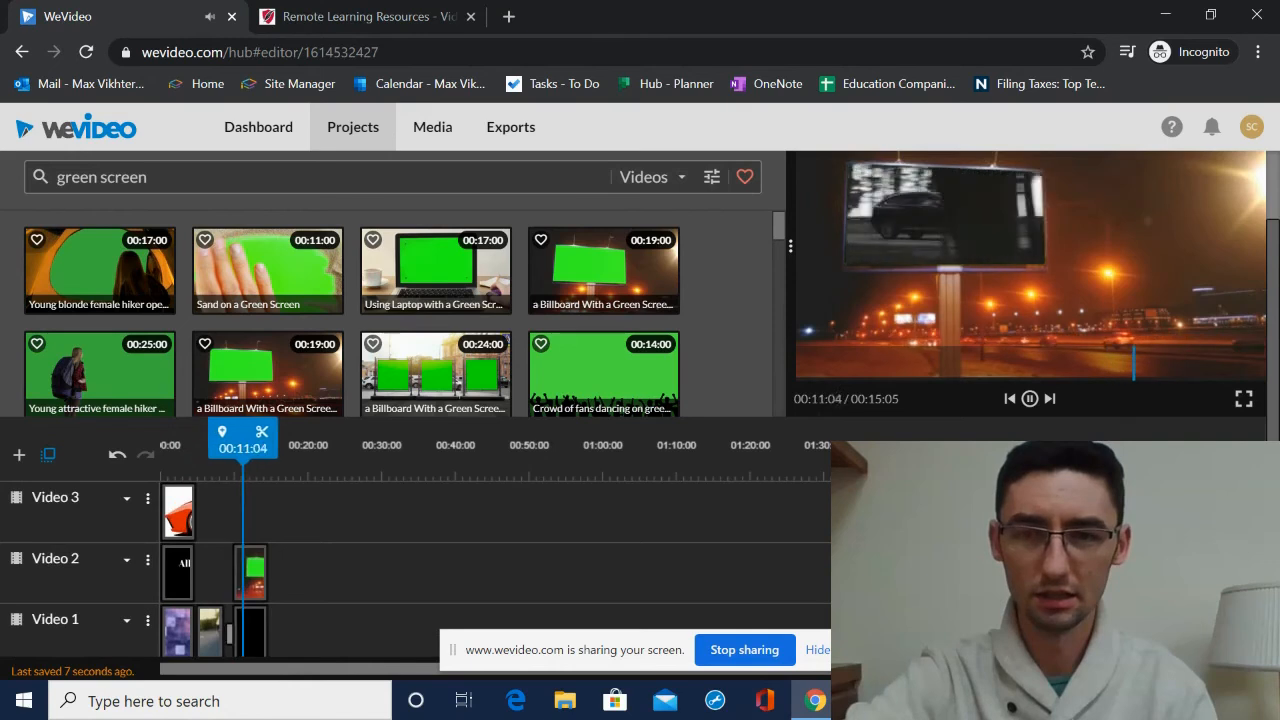
left_click(1030, 398)
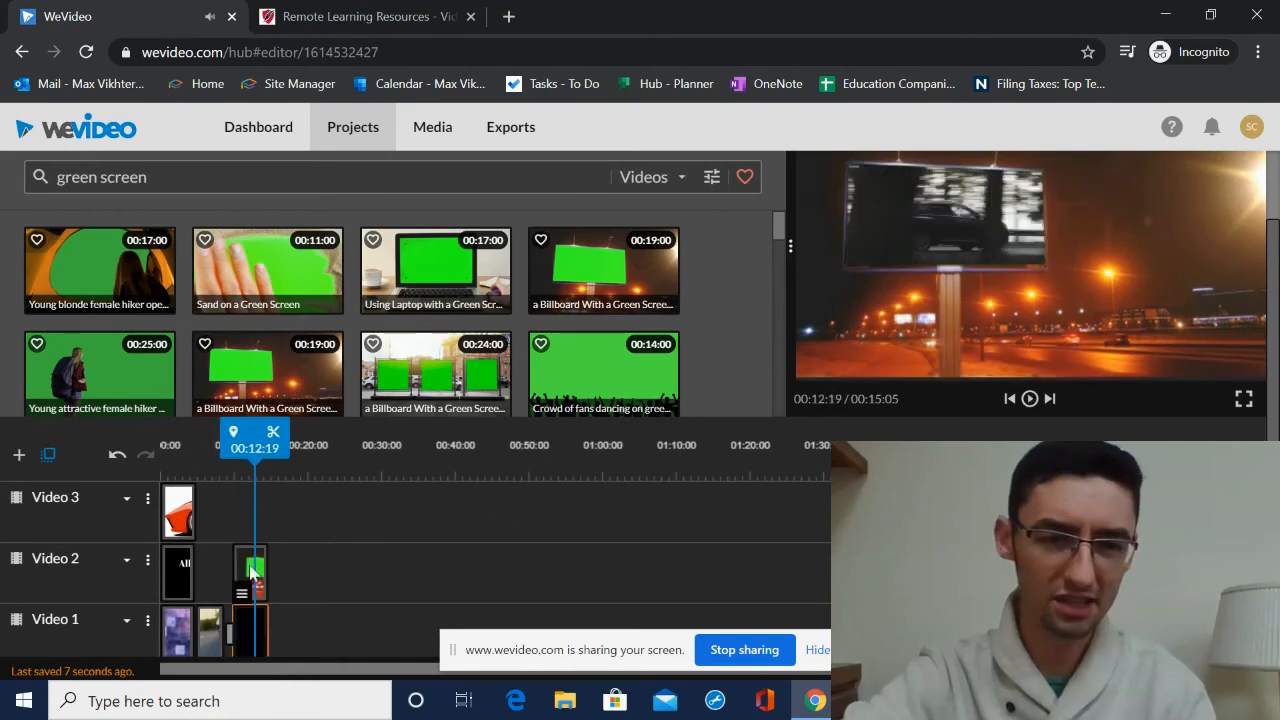
- Review the clip timing around the billboard section and play the video through to the end
scroll(223, 560, "down", 2)
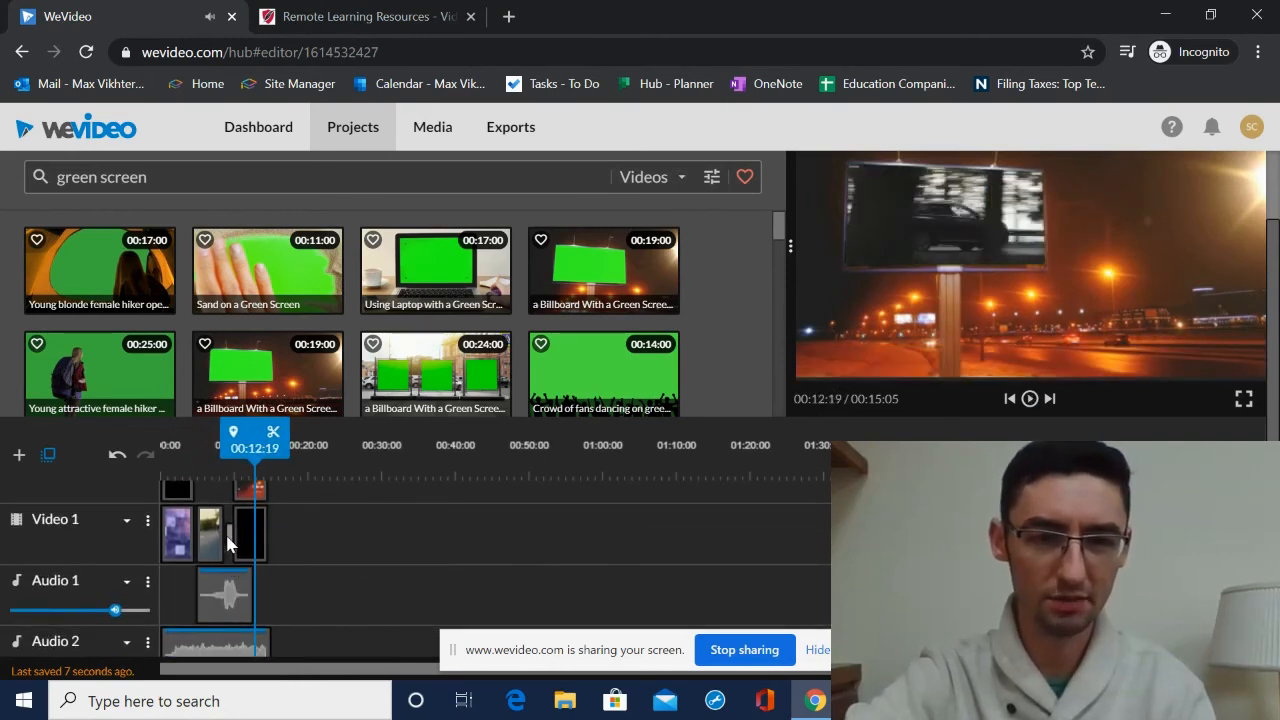
left_click(229, 541)
left_click(350, 441)
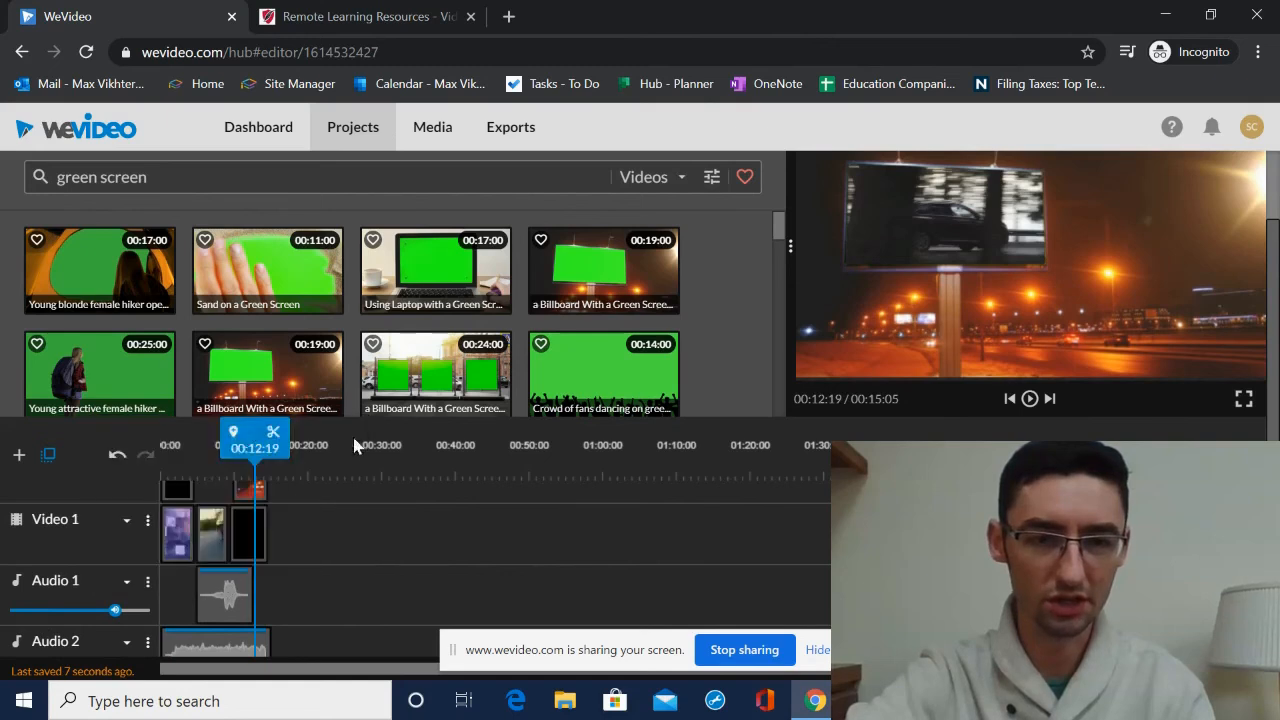
left_click_drag(250, 438, 238, 440)
scroll(262, 508, "up", 2)
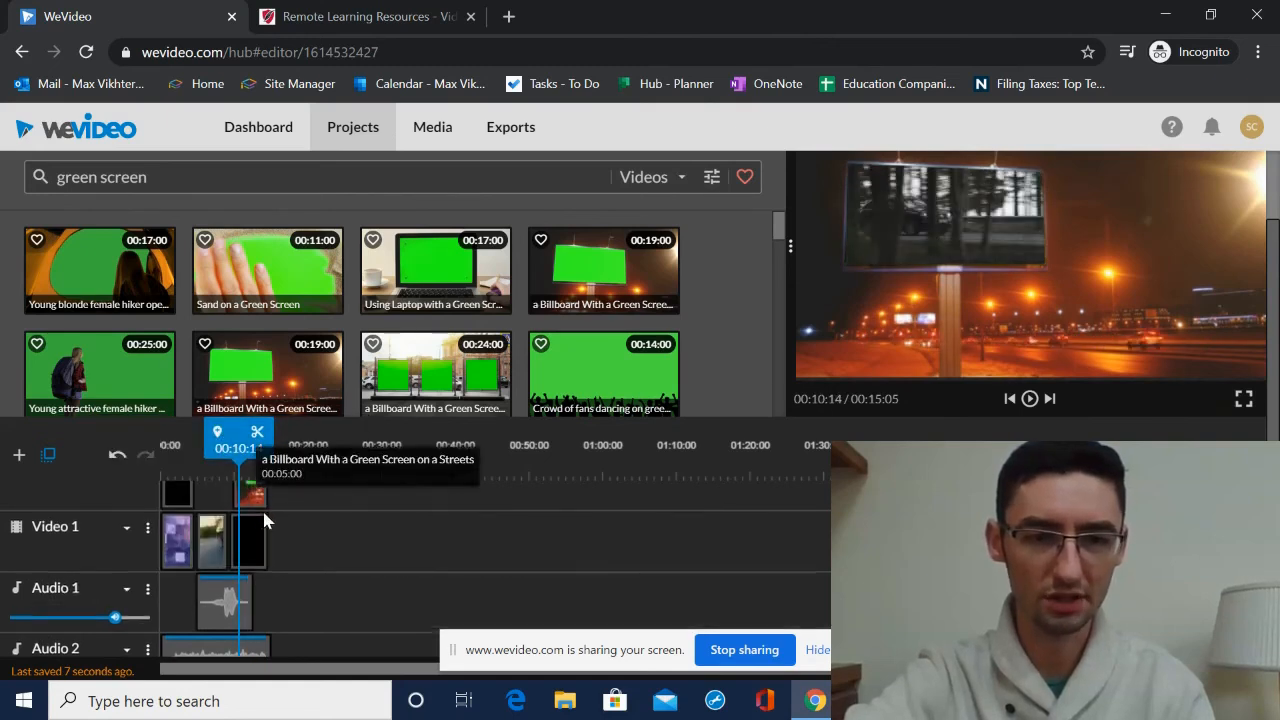
left_click_drag(257, 568, 268, 569)
left_click_drag(268, 441, 220, 441)
right_click(218, 442)
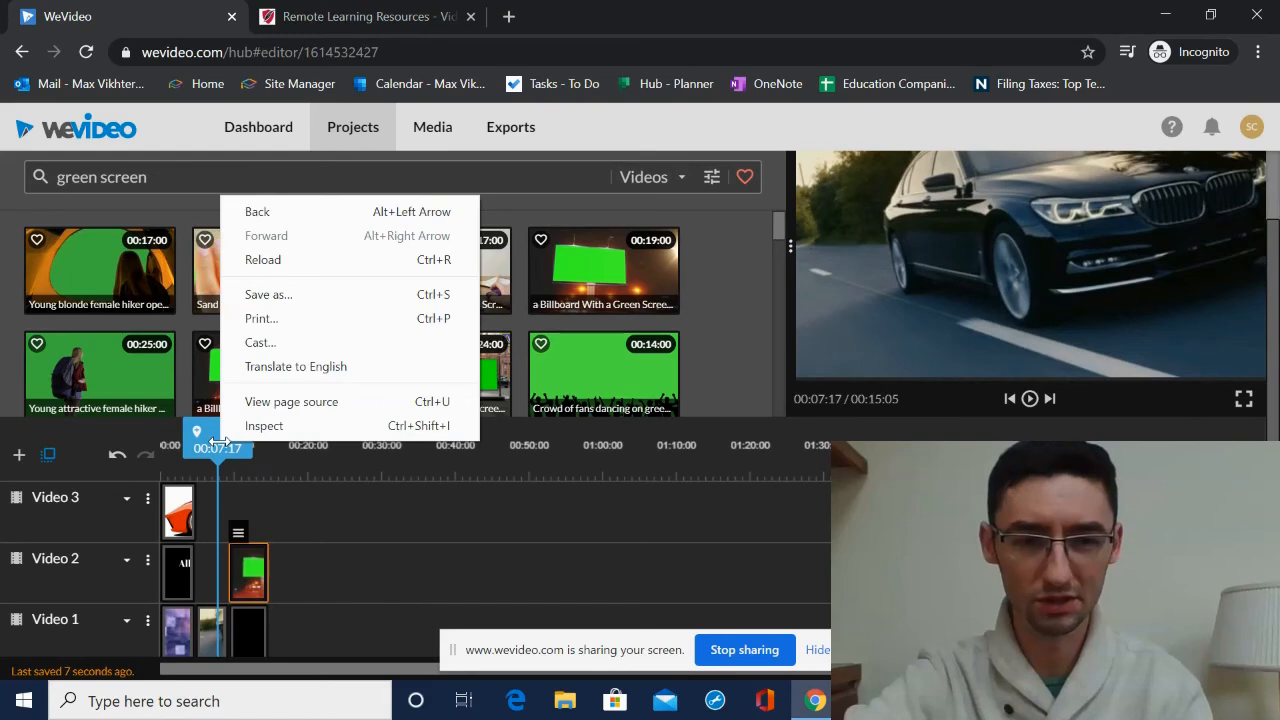
left_click(369, 518)
left_click(1029, 399)
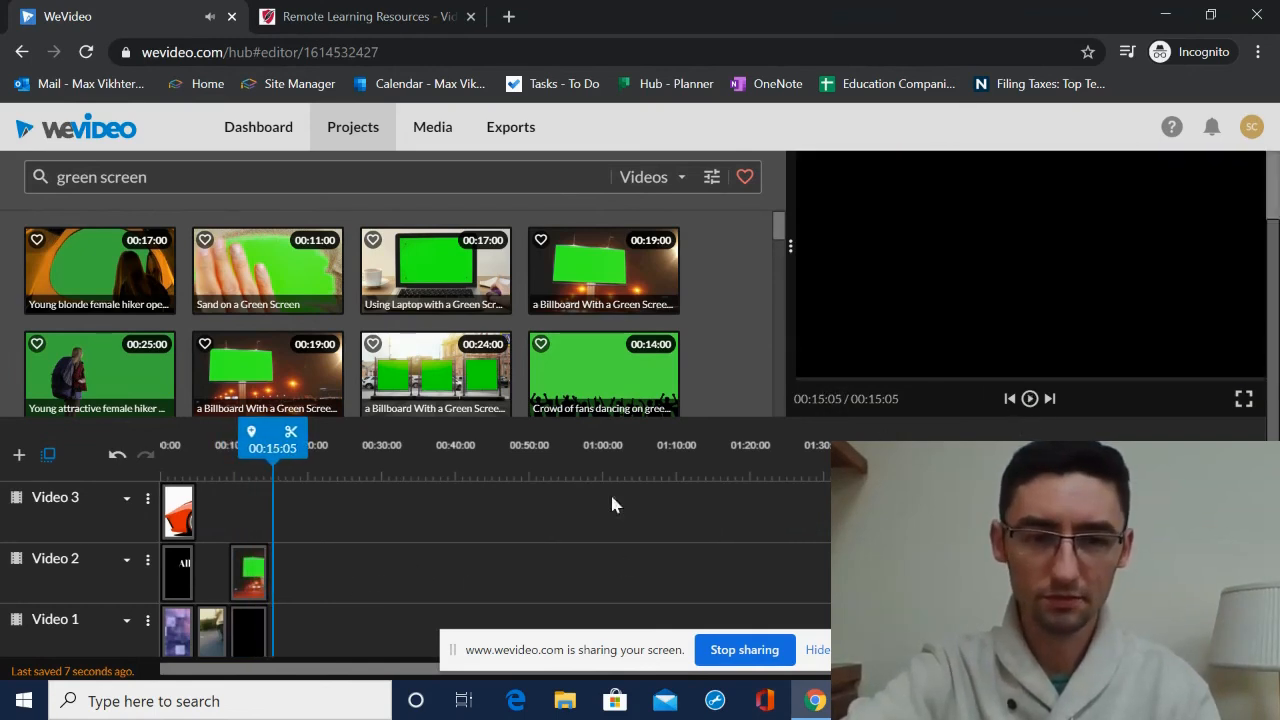
- Extend the background music clip slightly past the end of the video clips
scroll(313, 557, "down", 2)
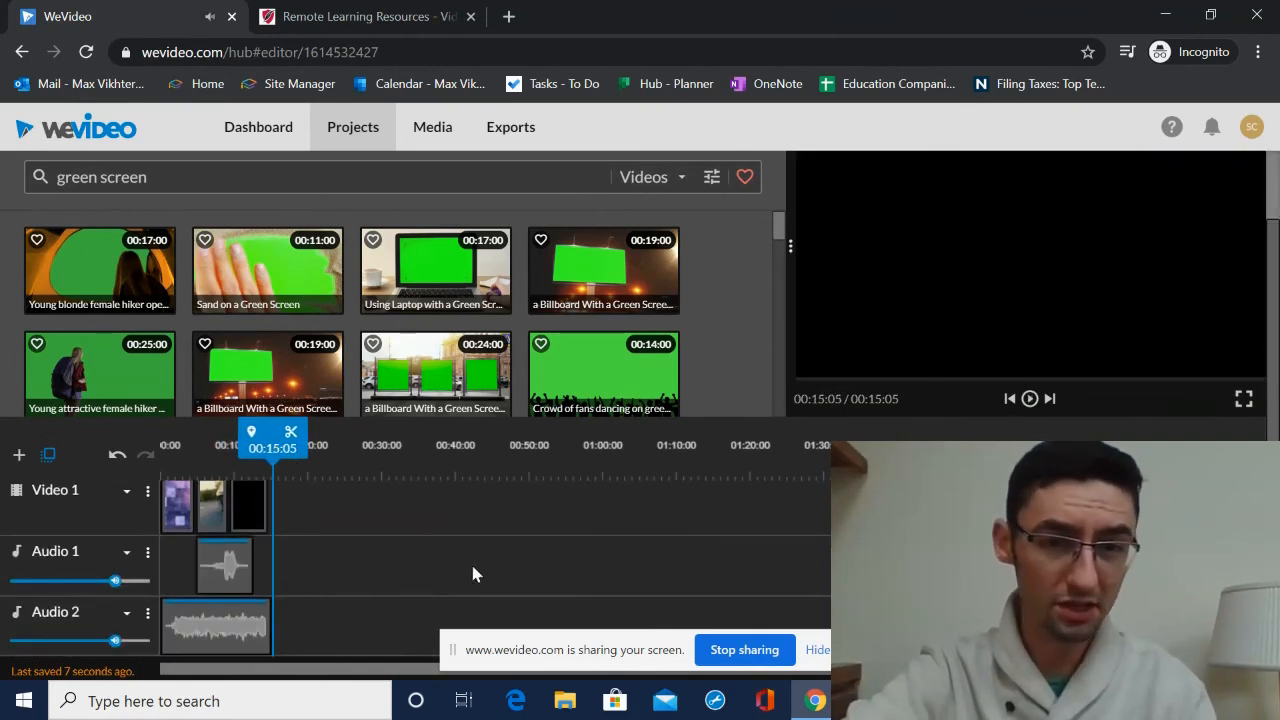
left_click(258, 620)
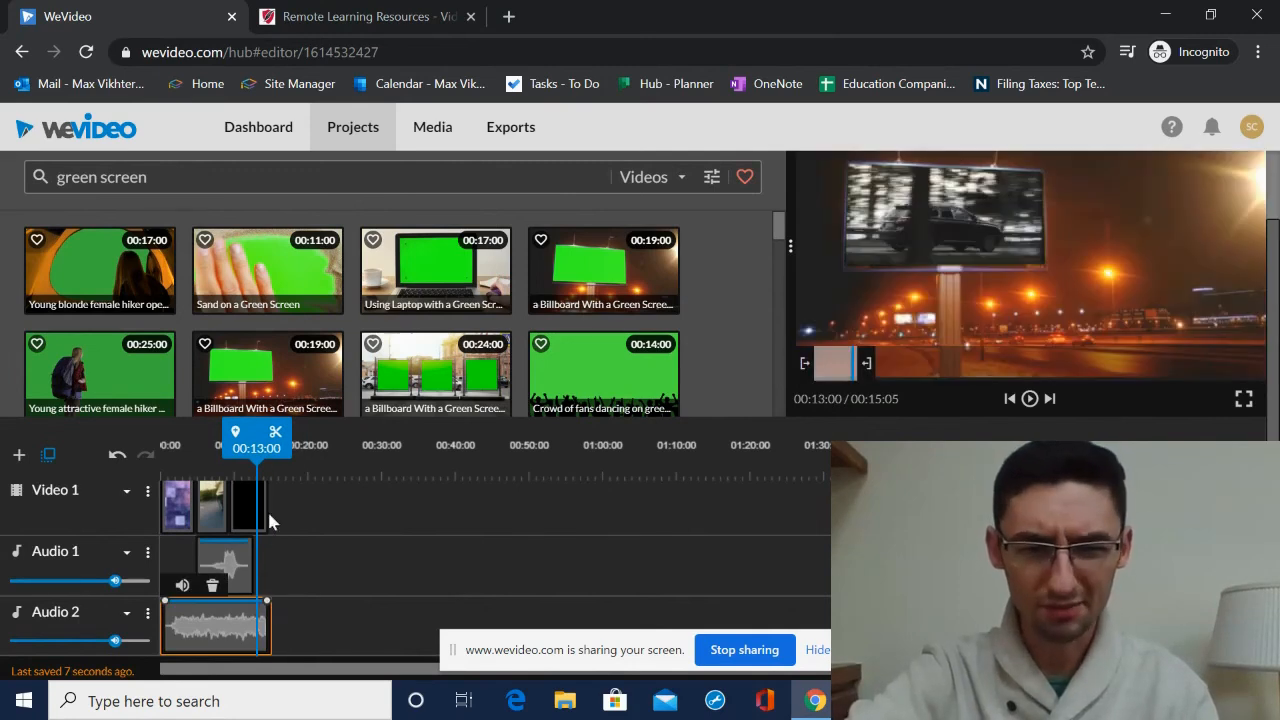
left_click_drag(275, 625, 281, 625)
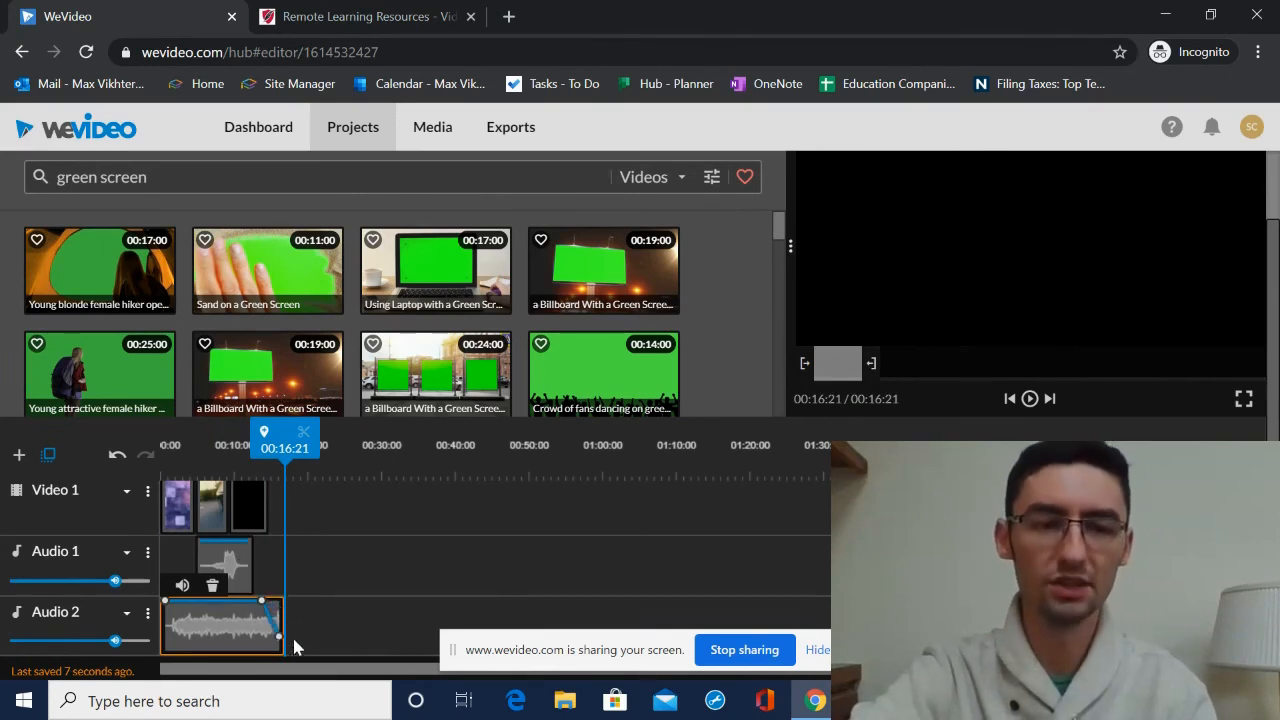
left_click_drag(295, 449, 269, 452)
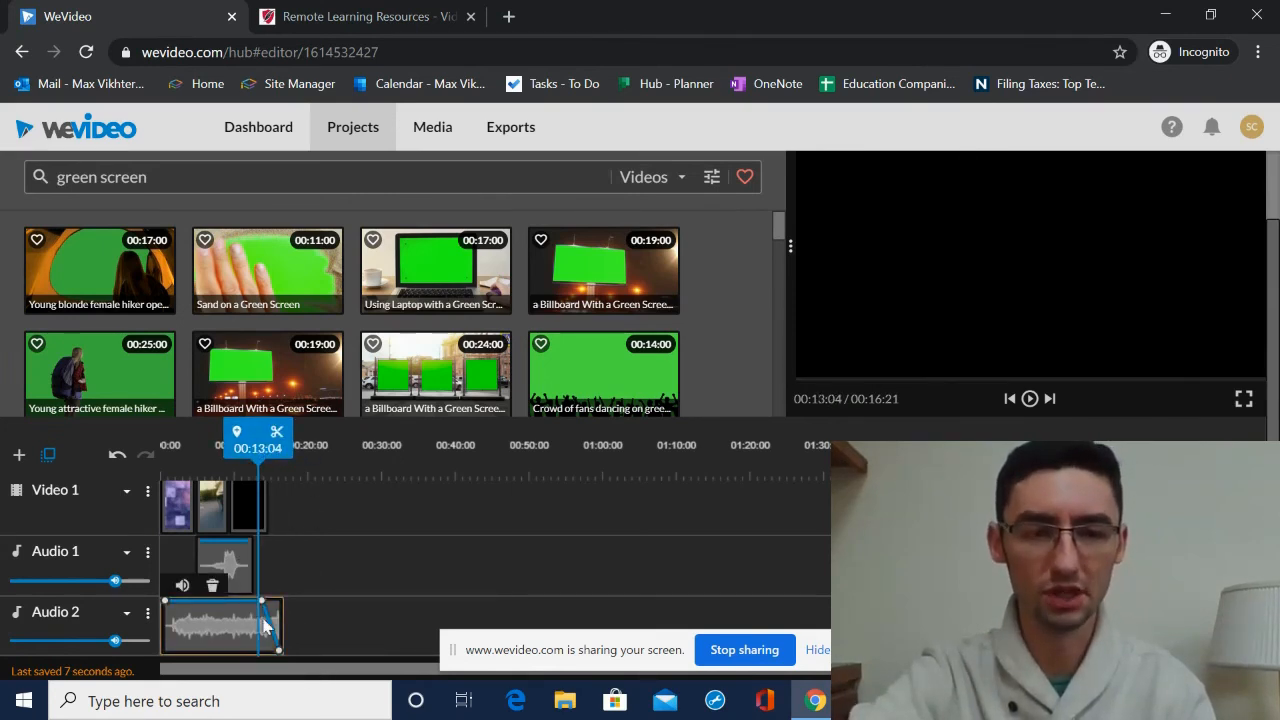
- Add a volume point near the start of the music, pull it down to dip the volume, and play the preview
left_click(197, 613)
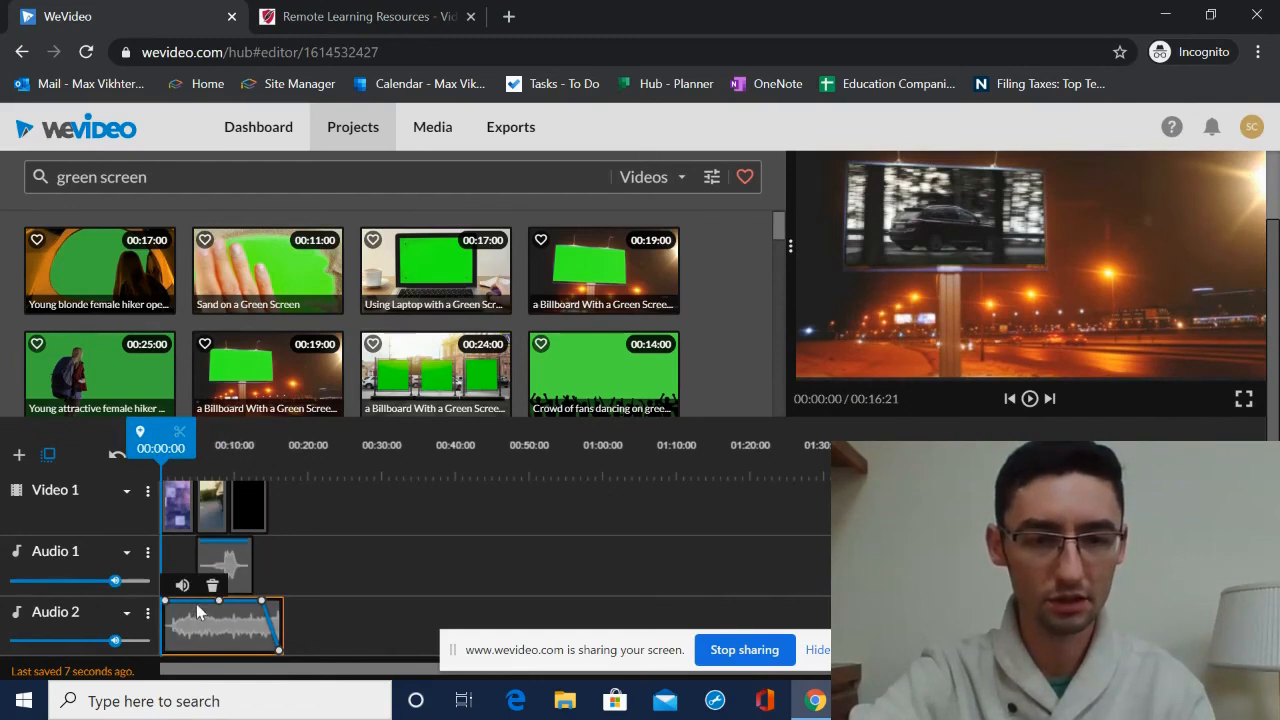
left_click_drag(196, 603, 199, 627)
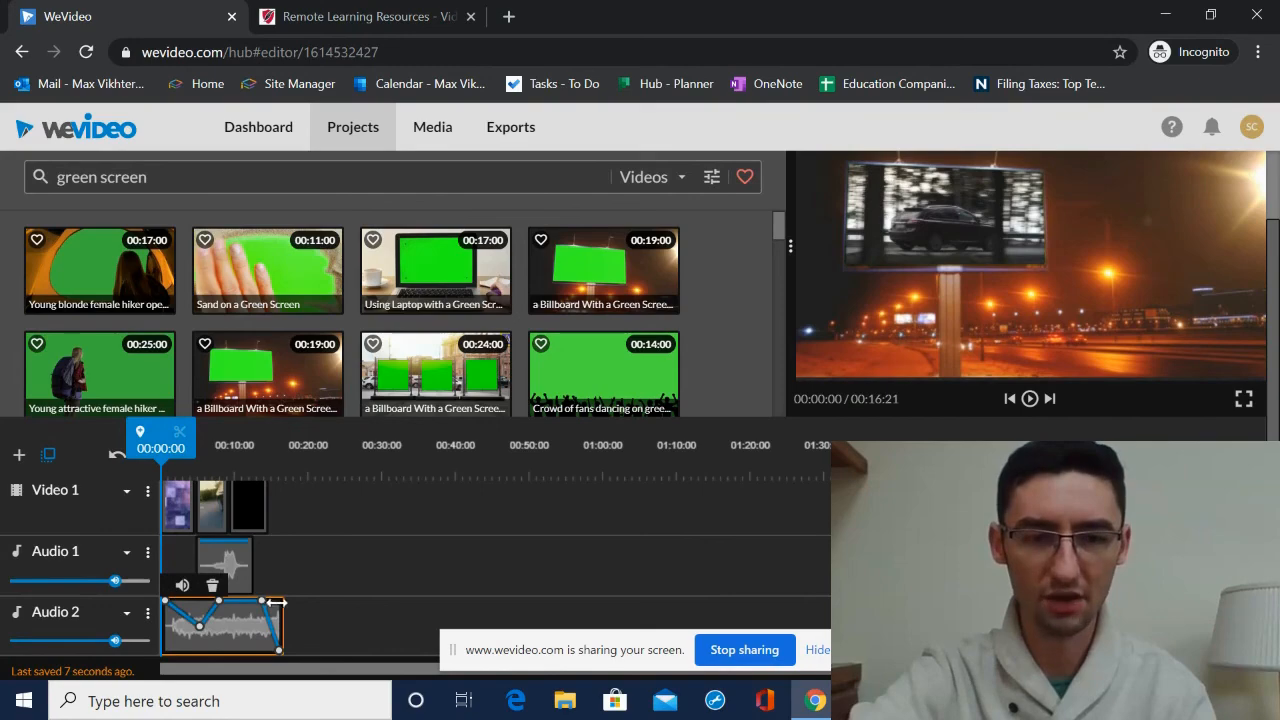
left_click(1030, 399)
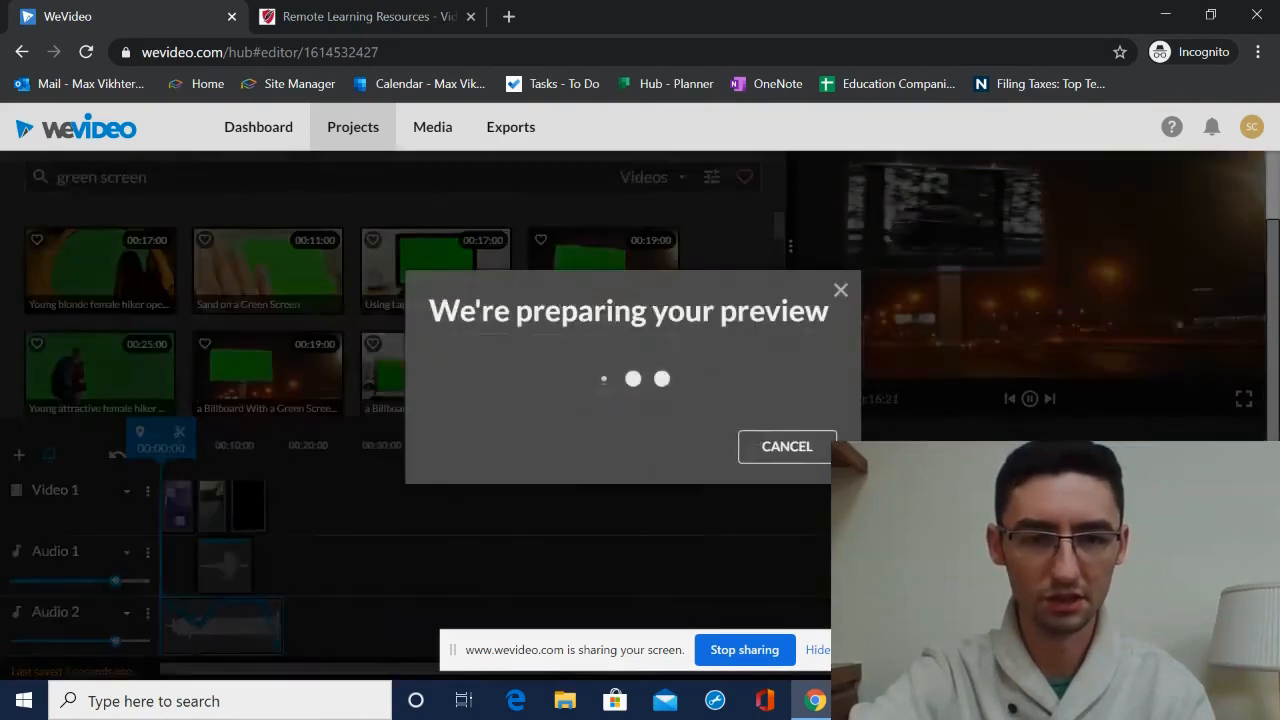